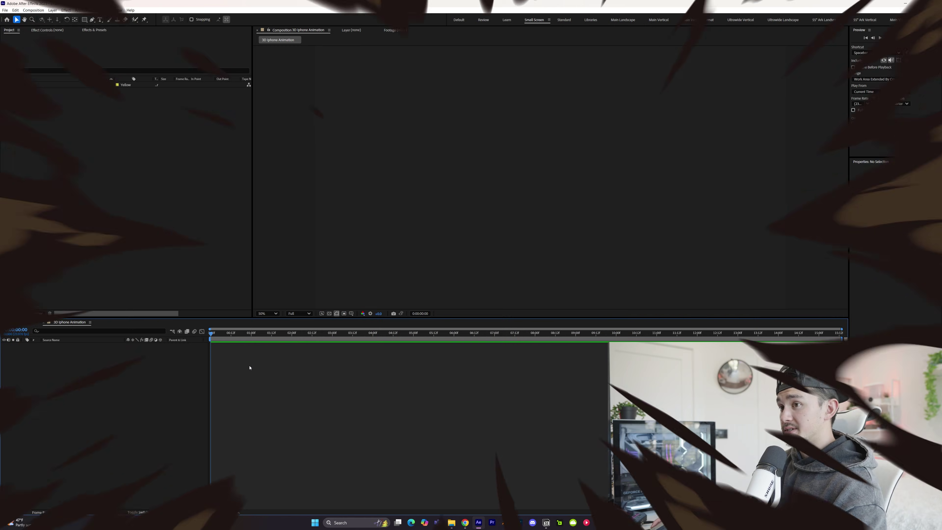
Step: Create a new solid layer named "iphone 3d model" in the 3D Iphone Animation composition
{"action": "right_click", "coordinate": [242, 366]}
{"action": "mouse_move", "coordinate": [262, 370]}
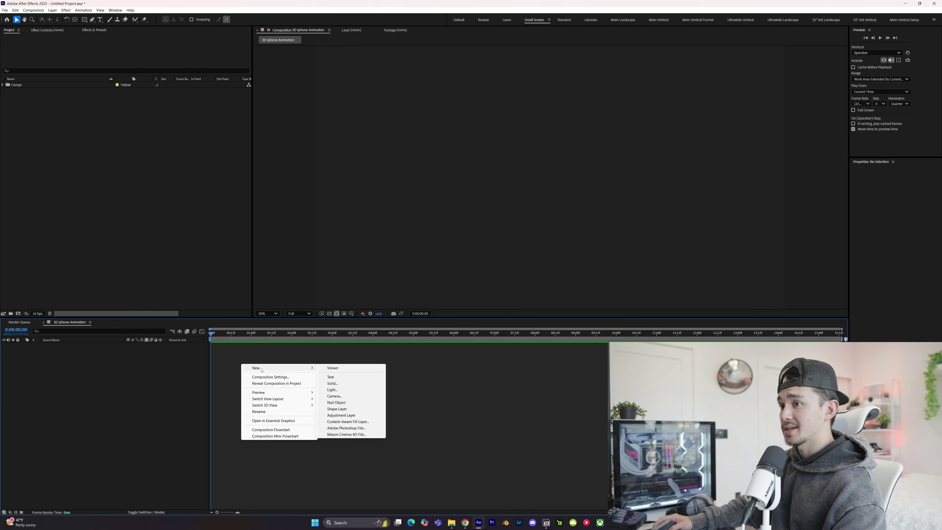
{"action": "left_click", "coordinate": [336, 384]}
{"action": "type", "text": "ipho"}
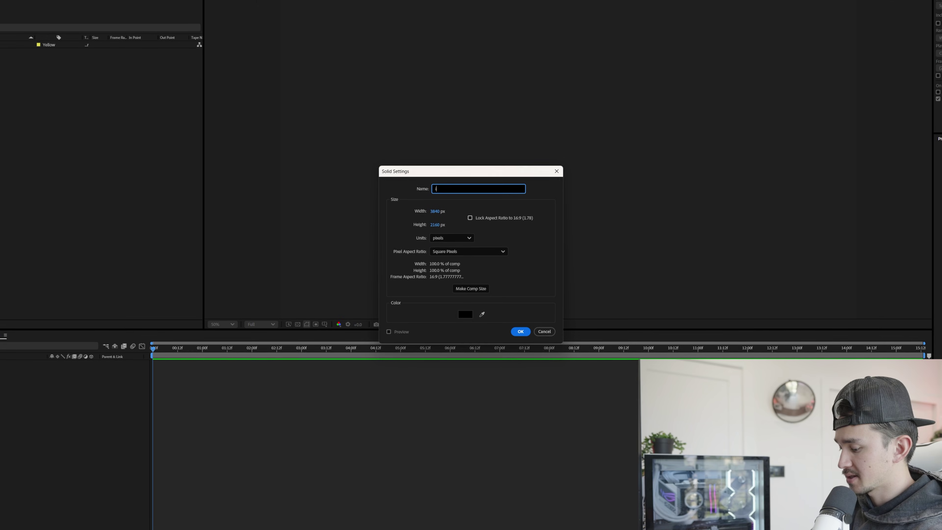
{"action": "type", "text": "ne 3d model"}
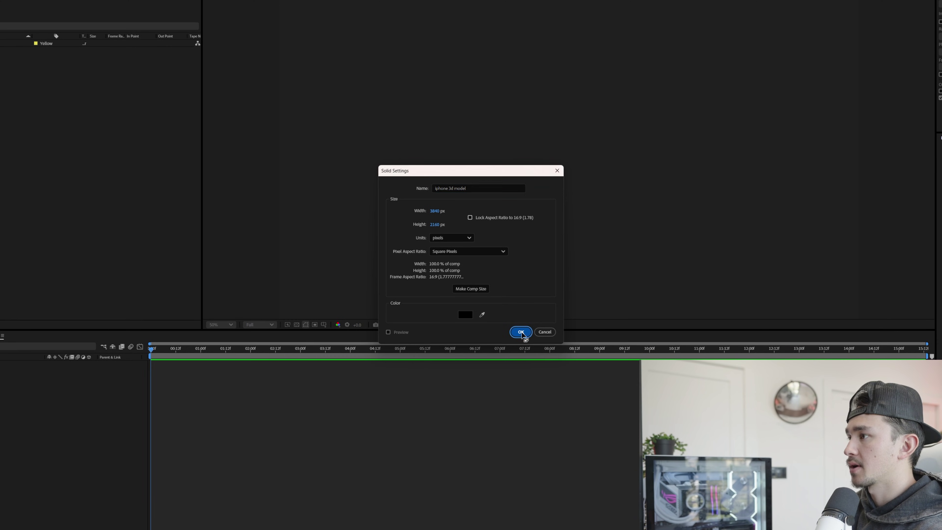
{"action": "left_click", "coordinate": [521, 332]}
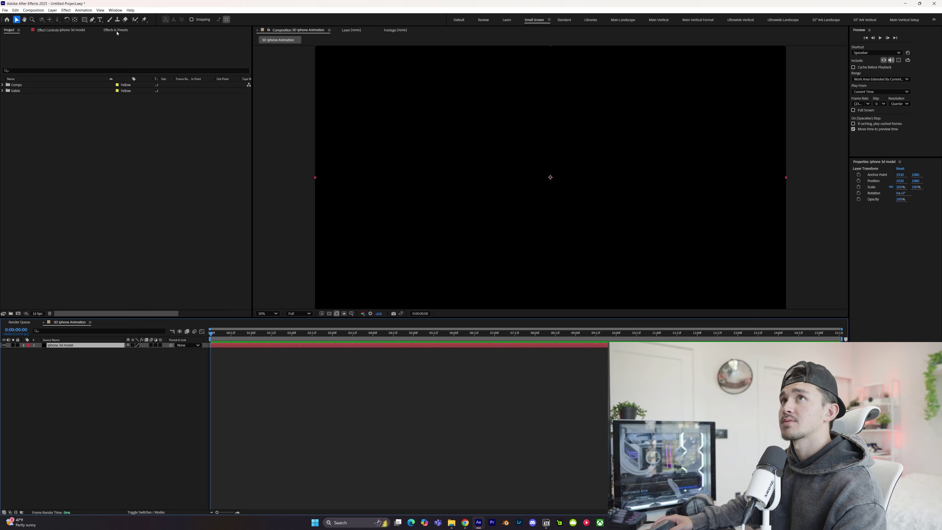
Step: Apply the Video Copilot Element effect to the iphone 3d model layer and open its Scene Setup
{"action": "left_click", "coordinate": [116, 31]}
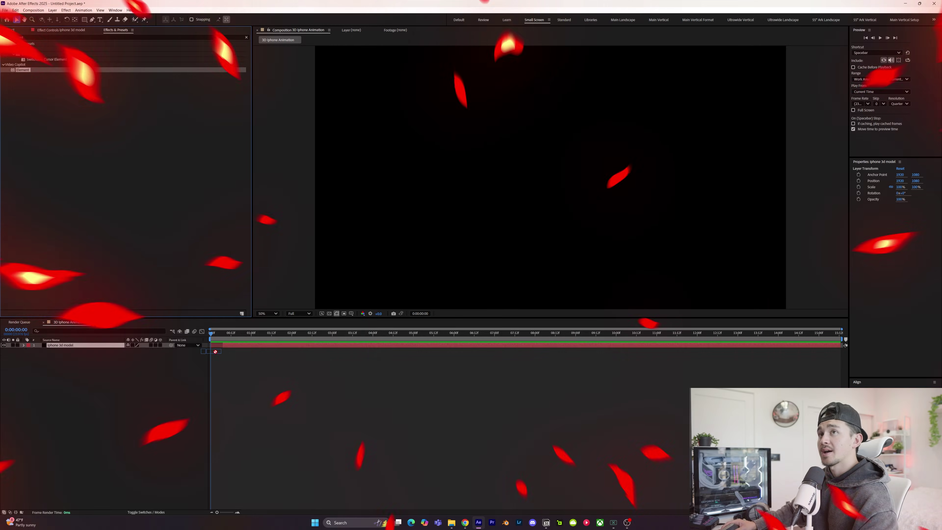
{"action": "left_click_drag", "start_coordinate": [22, 69], "coordinate": [216, 348]}
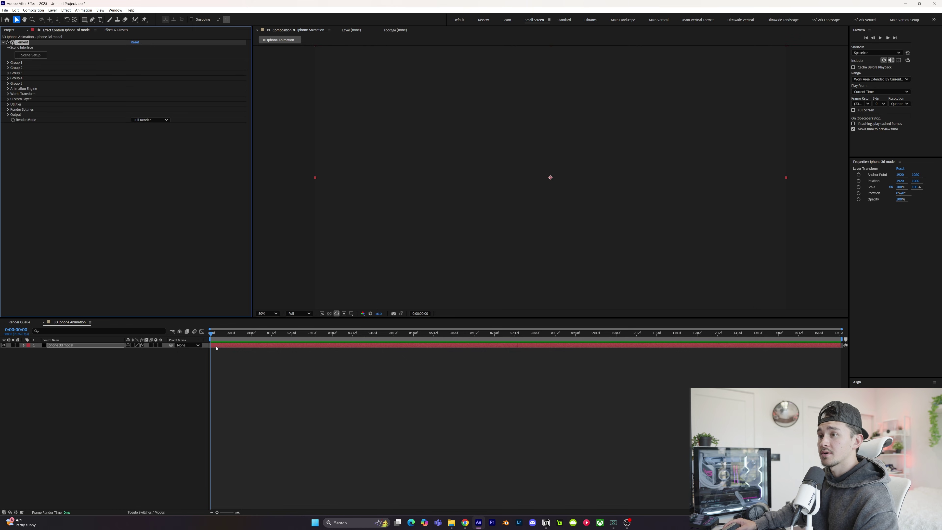
{"action": "left_click", "coordinate": [25, 54]}
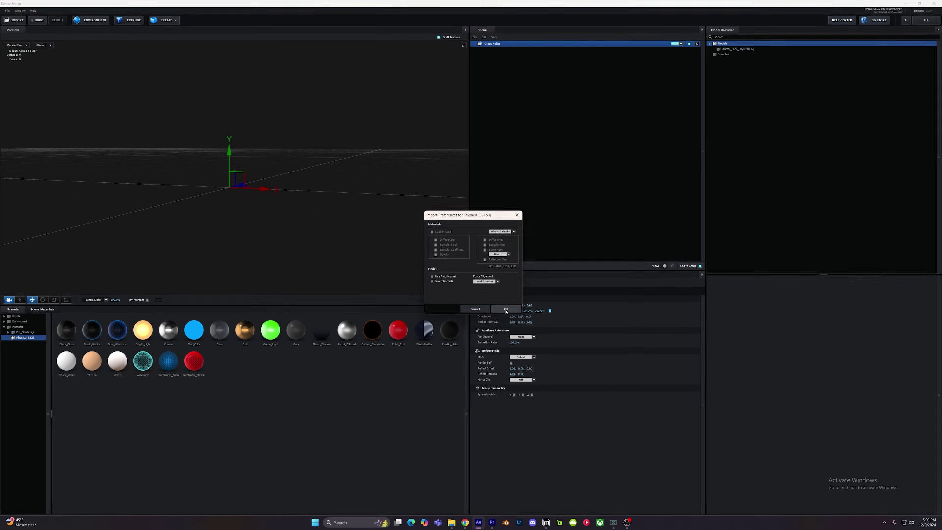
{"action": "left_click", "coordinate": [505, 310]}
{"action": "left_click", "coordinate": [479, 50]}
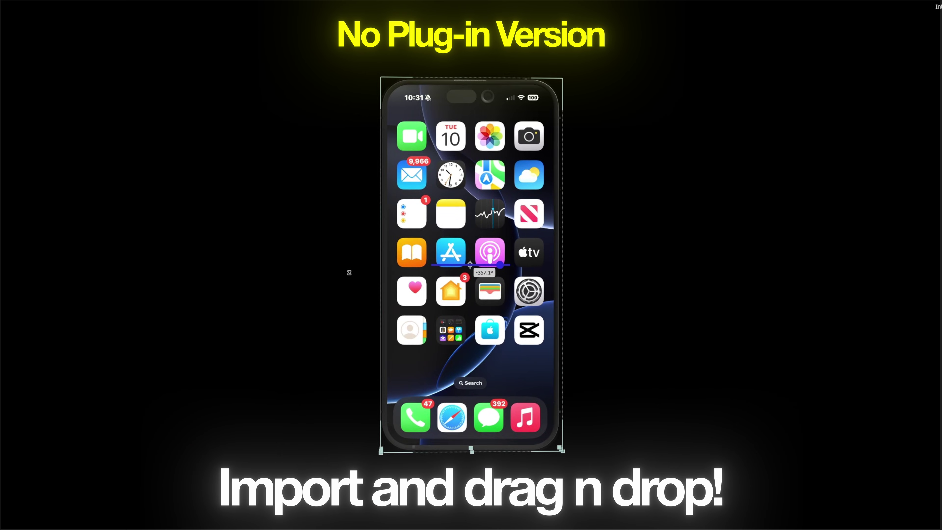
{"action": "left_click_drag", "start_coordinate": [350, 273], "coordinate": [368, 270]}
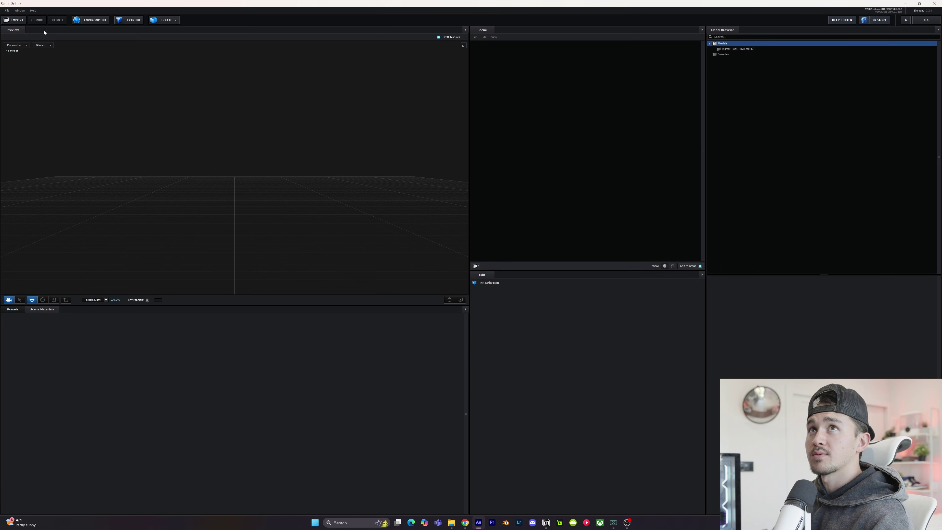
Step: Import "iPhone Pro Max 3D Model.e3d" from the iPhone 3D Models folder into the scene and expand its material list
{"action": "left_click", "coordinate": [15, 23]}
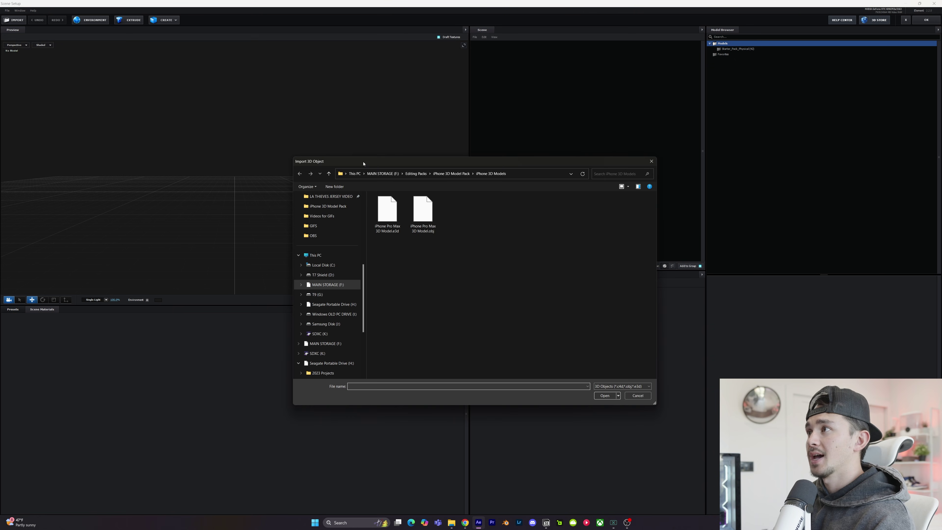
{"action": "left_click", "coordinate": [449, 174]}
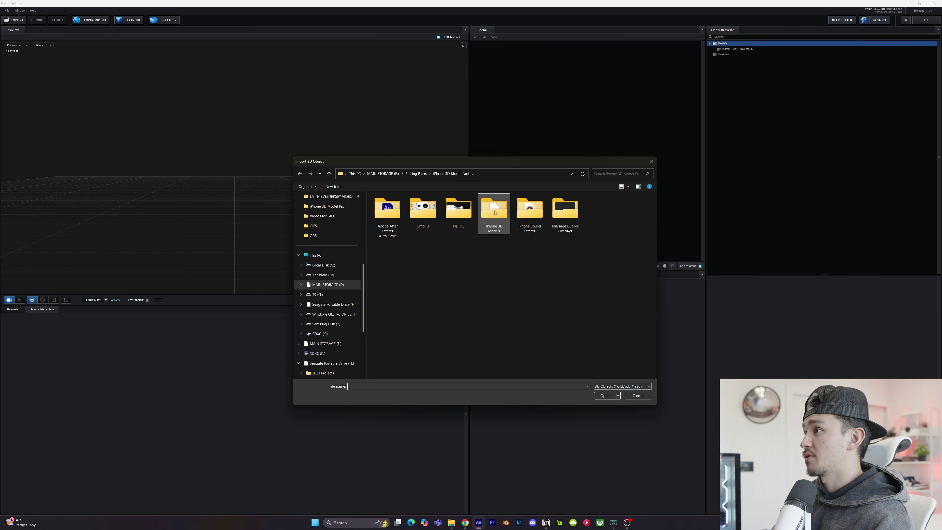
{"action": "double_click", "coordinate": [494, 213]}
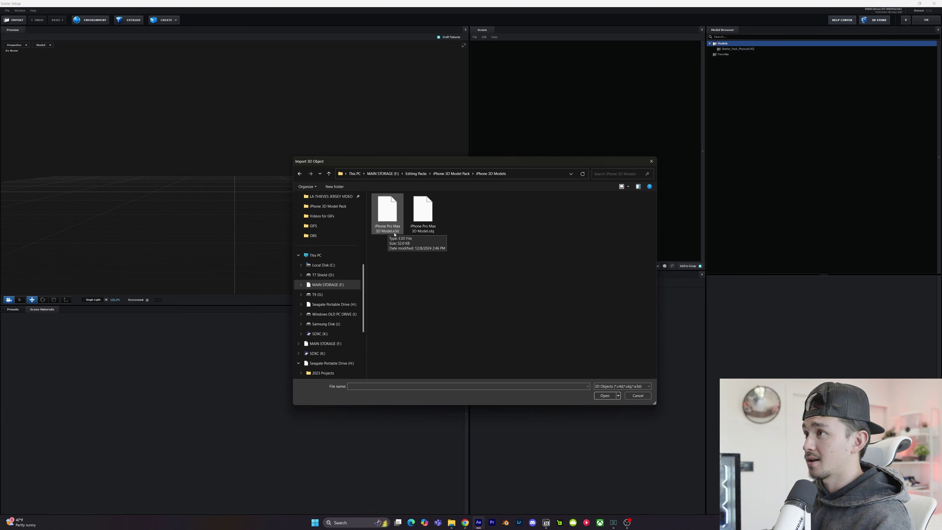
{"action": "left_click", "coordinate": [387, 213]}
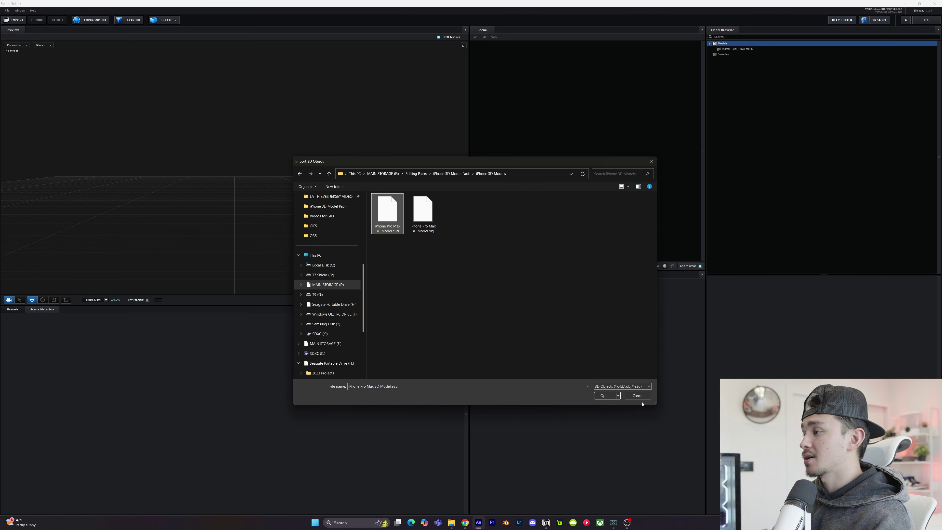
{"action": "left_click", "coordinate": [604, 396]}
{"action": "left_click_drag", "start_coordinate": [513, 311], "coordinate": [520, 56]}
{"action": "left_click", "coordinate": [480, 49]}
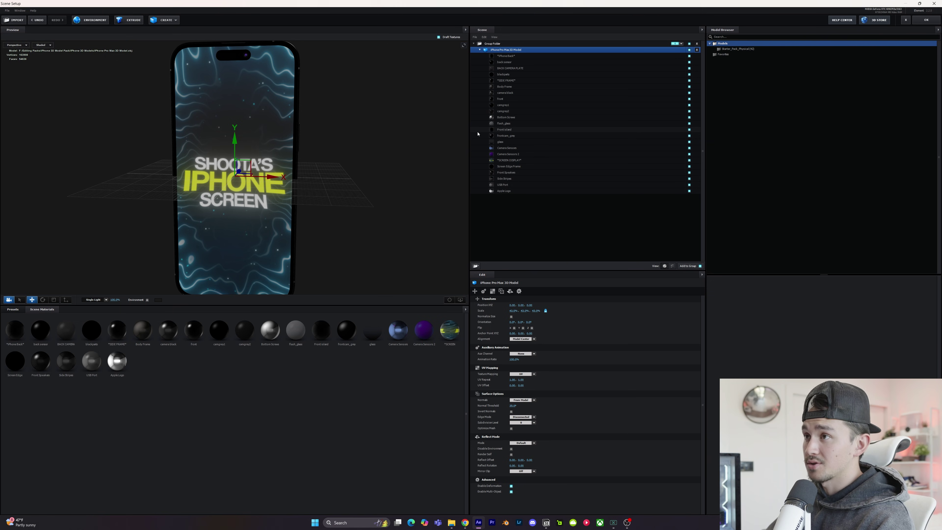
Step: Try the Gold, Green_Light, Flat_Color and Chrome material presets on the iPhone Back of the phone model
{"action": "left_click", "coordinate": [506, 56]}
{"action": "left_click_drag", "start_coordinate": [334, 189], "coordinate": [275, 209]}
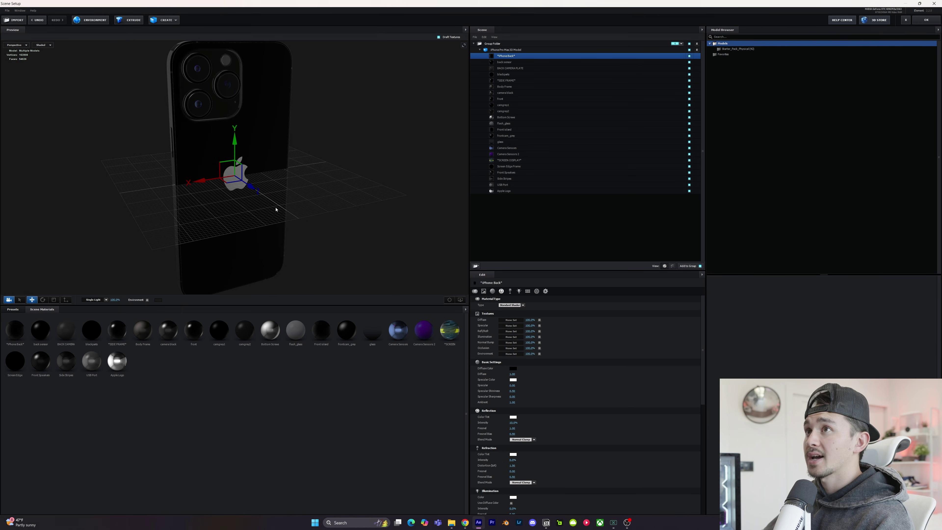
{"action": "left_click", "coordinate": [13, 310]}
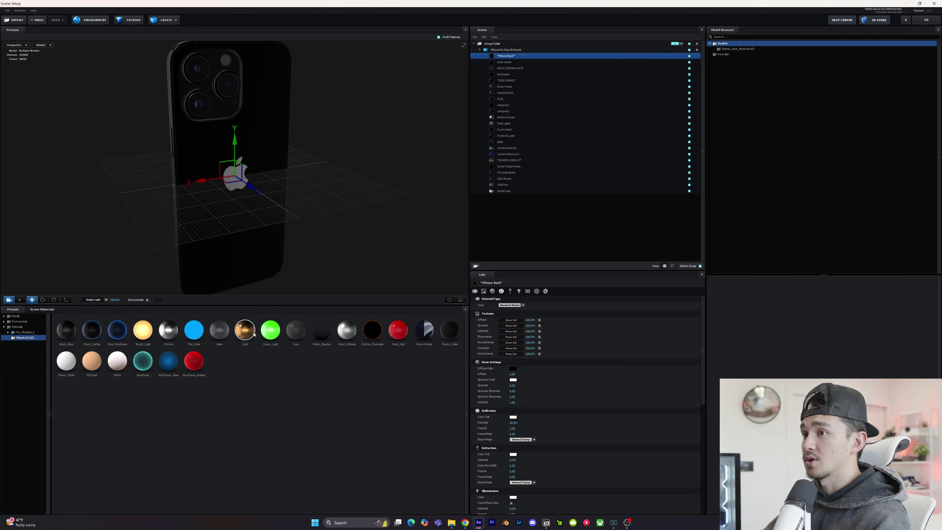
{"action": "double_click", "coordinate": [249, 333]}
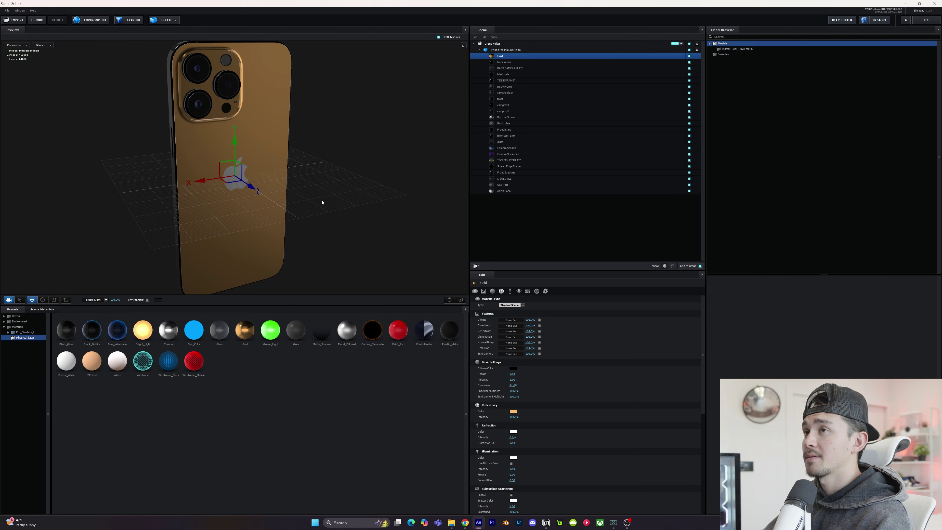
{"action": "double_click", "coordinate": [270, 331]}
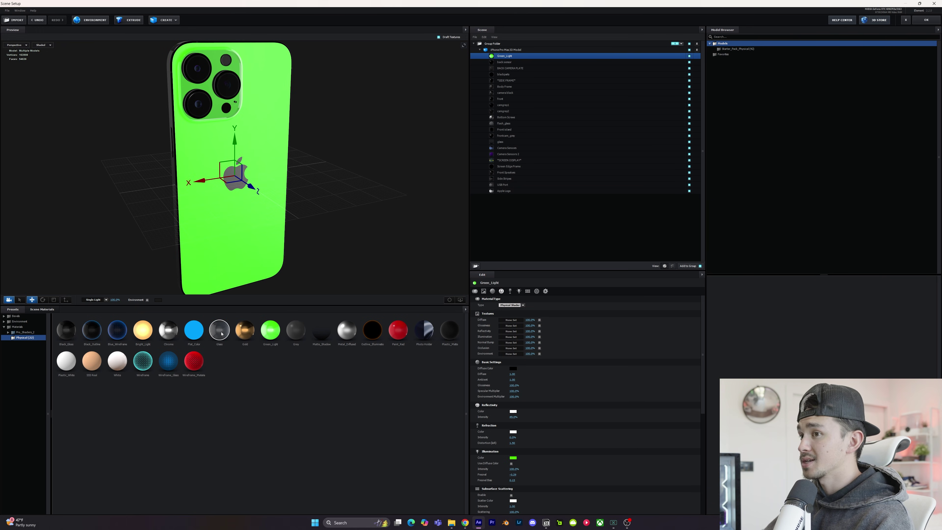
{"action": "double_click", "coordinate": [197, 332]}
{"action": "double_click", "coordinate": [171, 334]}
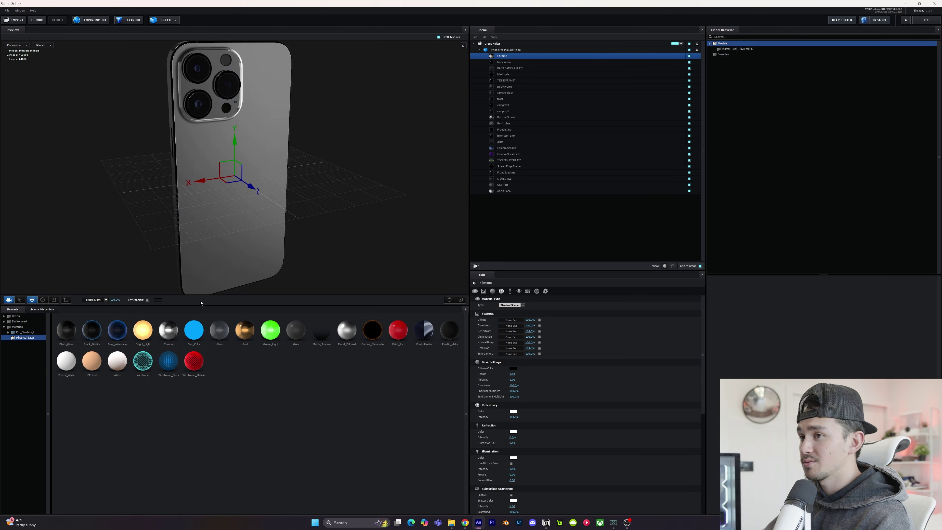
Step: Undo the material changes made to the phone's back
{"action": "key", "text": "ctrl+z"}
{"action": "key", "text": "ctrl+z"}
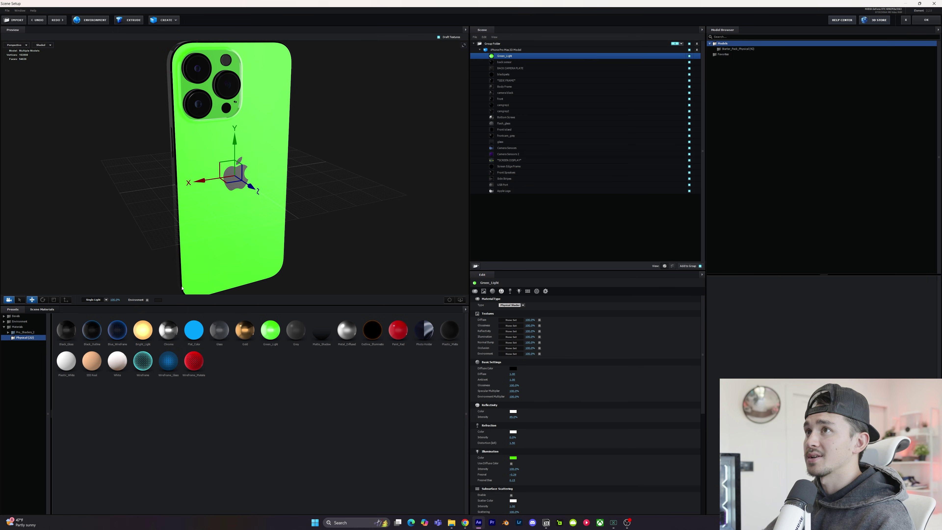
{"action": "key", "text": "ctrl+z"}
{"action": "key", "text": "ctrl+z"}
{"action": "key", "text": "ctrl+z"}
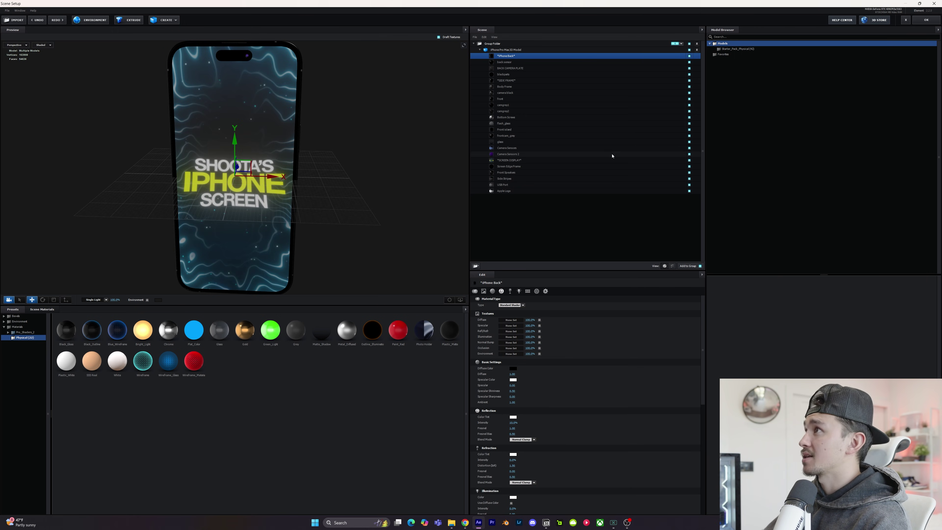
Step: Accept the Scene Setup with the iPhone model and return to the composition
{"action": "left_click", "coordinate": [927, 21]}
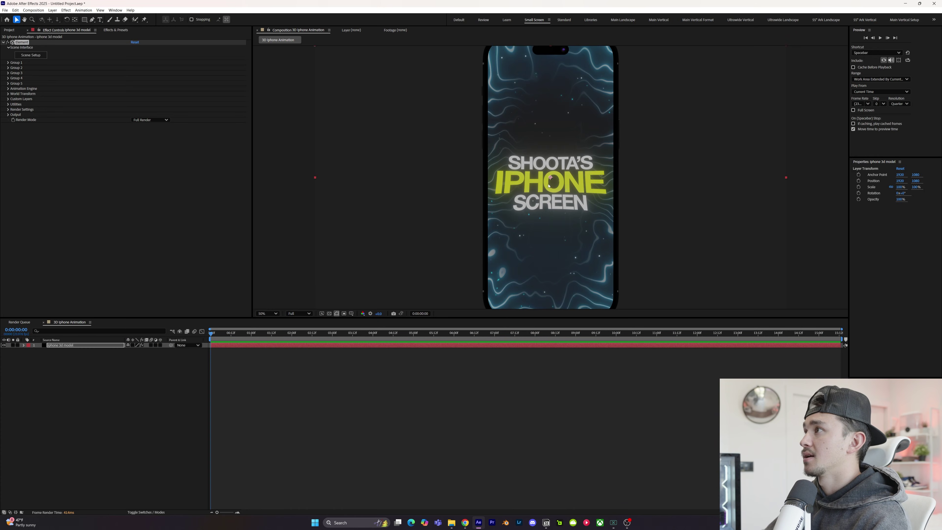
{"action": "scroll", "coordinate": [545, 182], "scroll_direction": "down", "scroll_amount": 2}
{"action": "scroll", "coordinate": [571, 193], "scroll_direction": "up", "scroll_amount": 2}
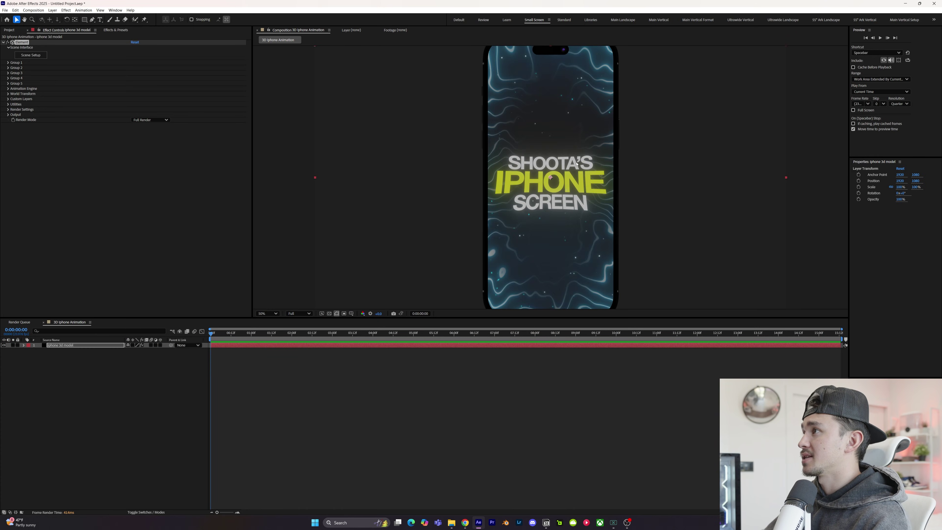
Step: Import the "Iphone Pro Max Screen Display Size" PNG from the iPhone 3D Model Pack folder as footage
{"action": "key", "text": "ctrl+0"}
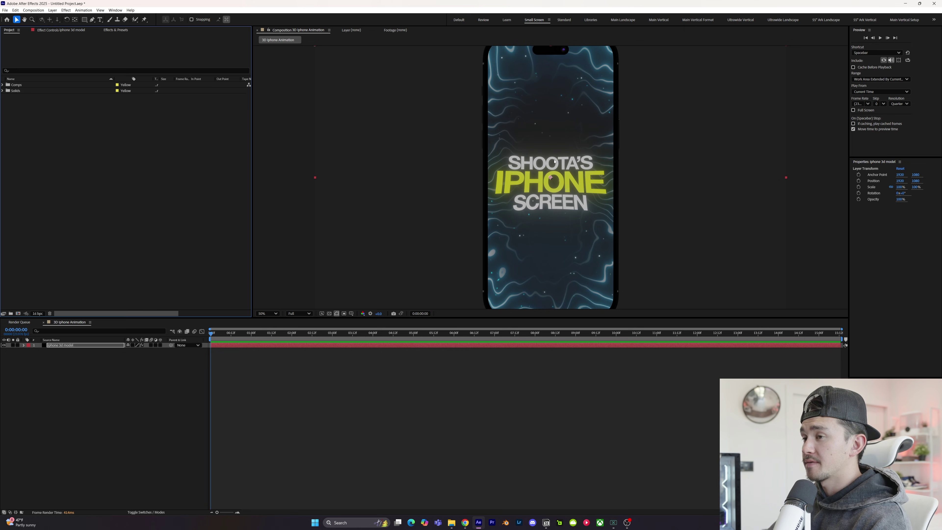
{"action": "double_click", "coordinate": [74, 173]}
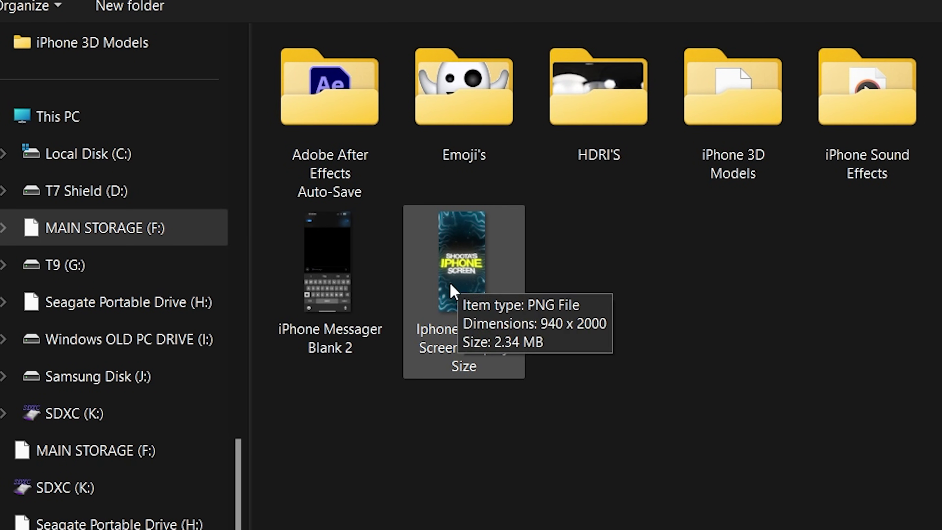
{"action": "left_click", "coordinate": [450, 283]}
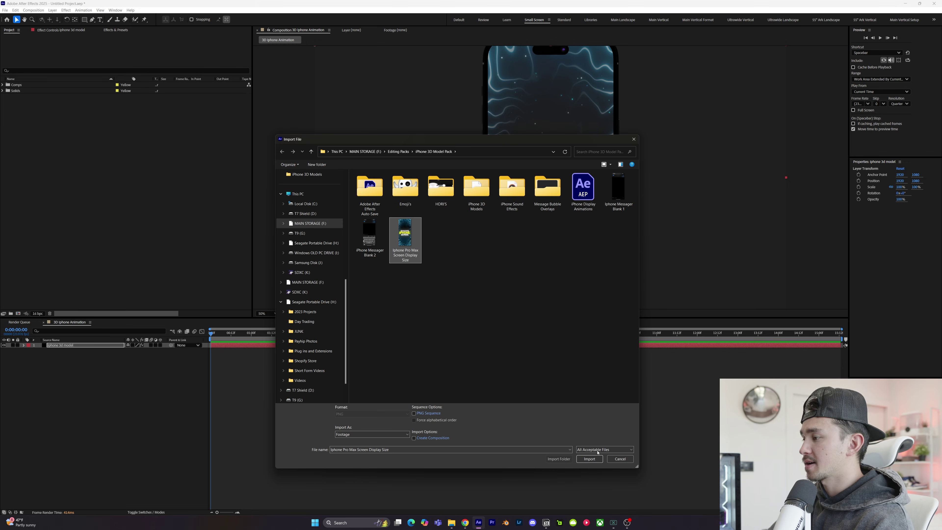
{"action": "left_click", "coordinate": [590, 458]}
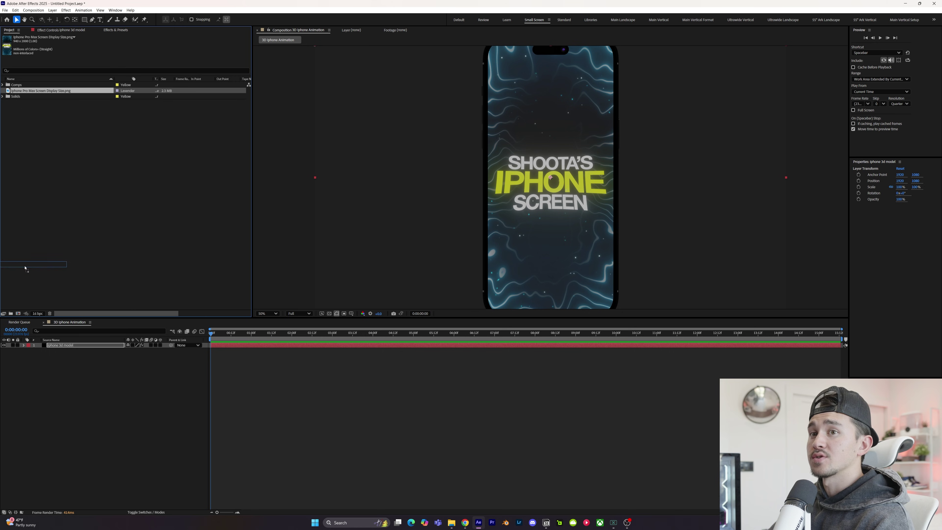
Step: Create a composition from the Iphone Pro Max Screen Display Size image and delete the image layer from it
{"action": "left_click", "coordinate": [19, 313]}
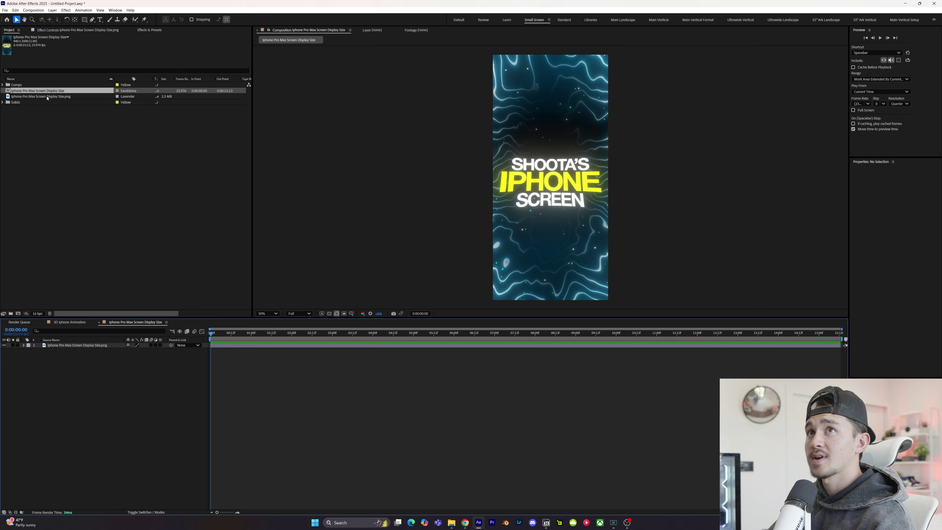
{"action": "left_click", "coordinate": [49, 97]}
{"action": "left_click", "coordinate": [279, 363]}
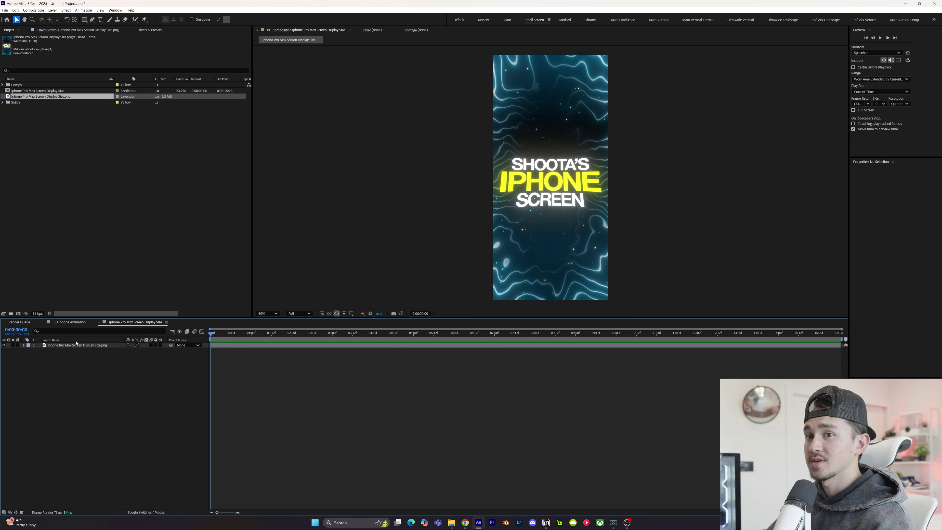
{"action": "left_click", "coordinate": [218, 346]}
{"action": "key", "text": "Delete"}
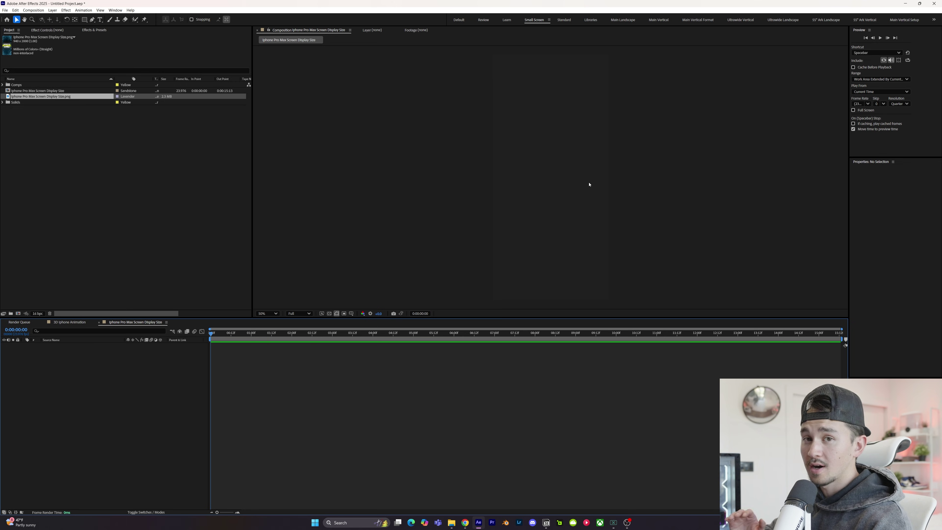
Step: Import the iPhone Display Animations After Effects project from the iPhone 3D Model Pack folder
{"action": "left_click", "coordinate": [98, 177]}
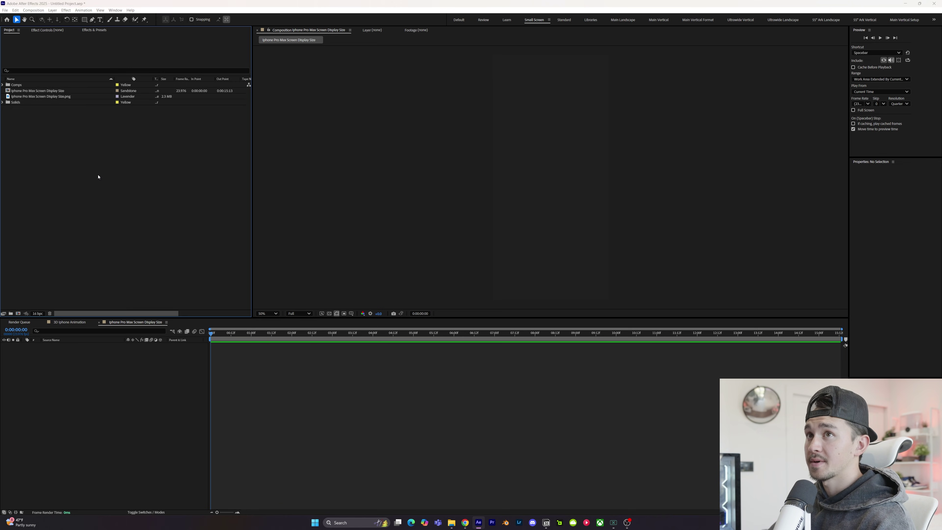
{"action": "double_click", "coordinate": [98, 177]}
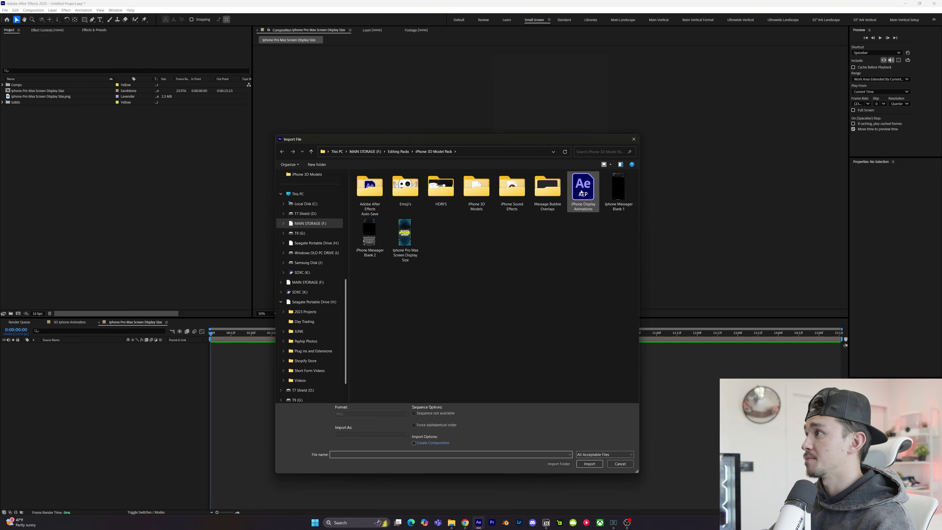
{"action": "left_click", "coordinate": [589, 464]}
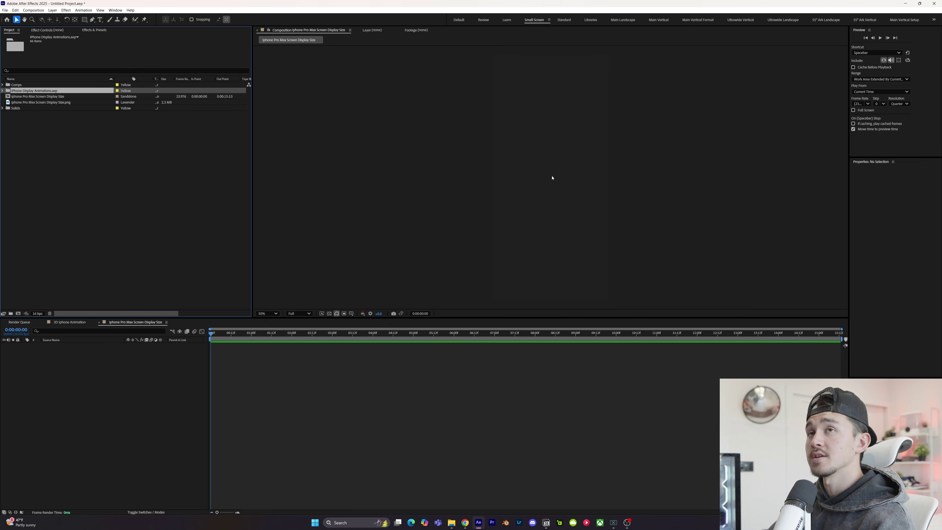
Step: Expand the imported iPhone Display Animations.aep folder and its iPhone Message Displays subfolder
{"action": "left_click", "coordinate": [207, 134]}
{"action": "left_click", "coordinate": [3, 91]}
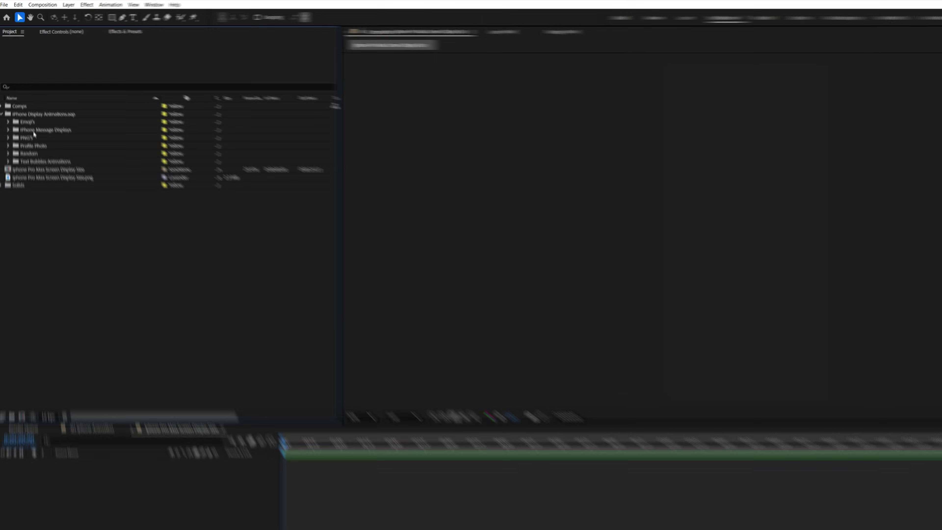
{"action": "left_click", "coordinate": [13, 103]}
{"action": "left_click", "coordinate": [8, 141]}
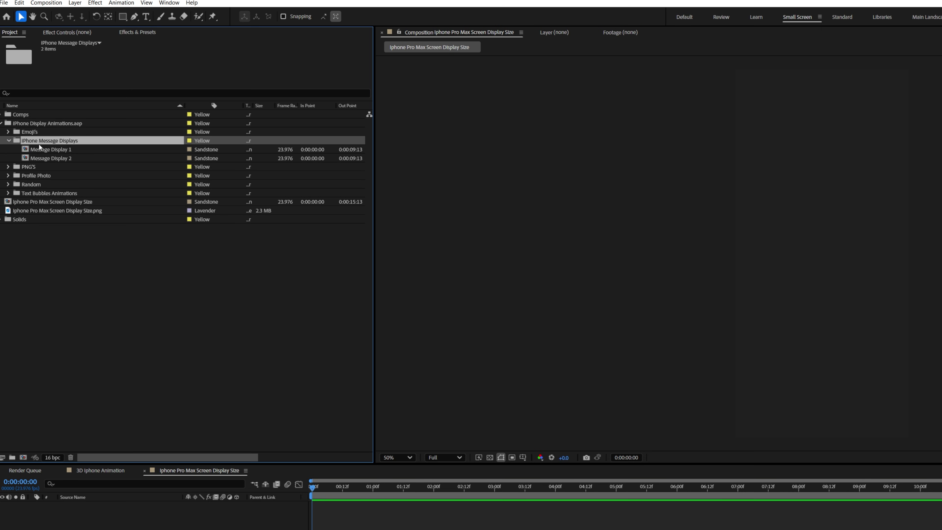
Step: Add Message Display 2 to the Iphone Pro Max Screen Display Size composition, starting at the first frame
{"action": "left_click", "coordinate": [53, 160]}
{"action": "left_click_drag", "start_coordinate": [50, 160], "coordinate": [310, 522]}
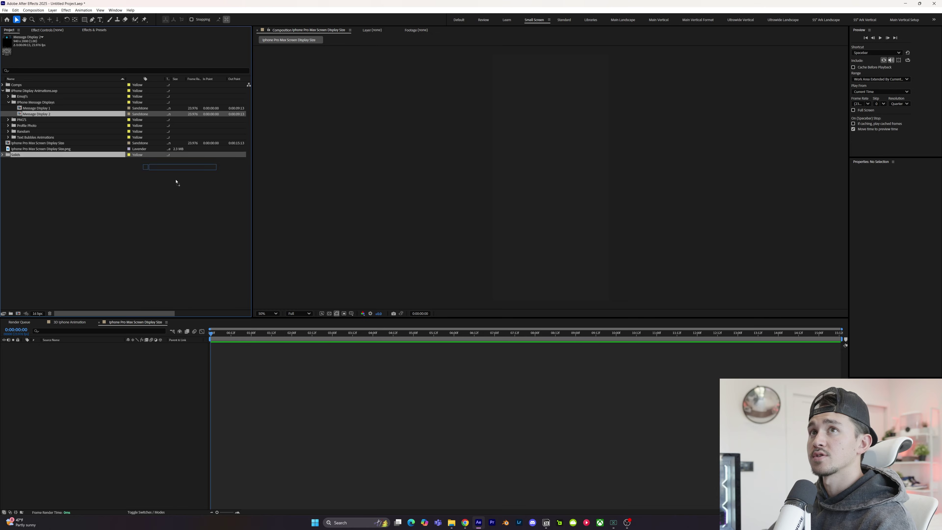
{"action": "left_click_drag", "start_coordinate": [210, 355], "coordinate": [207, 355]}
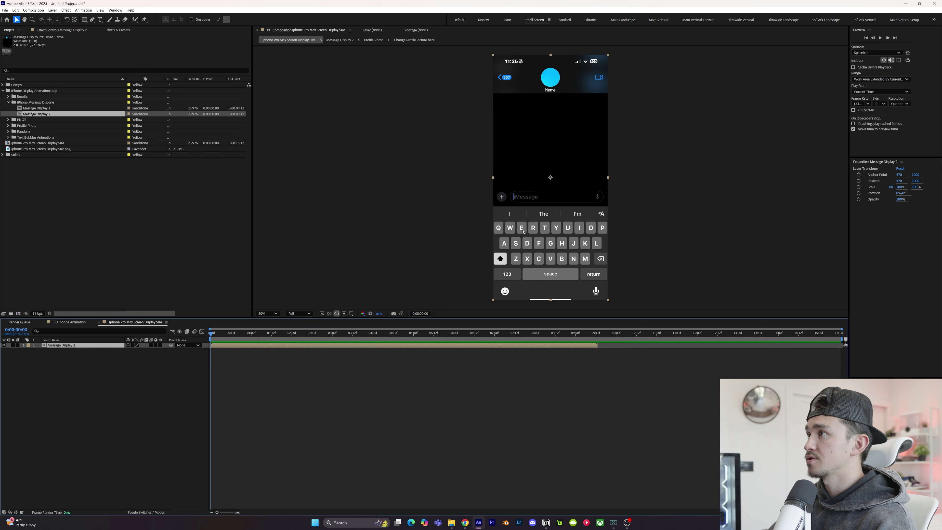
{"action": "left_click", "coordinate": [248, 412]}
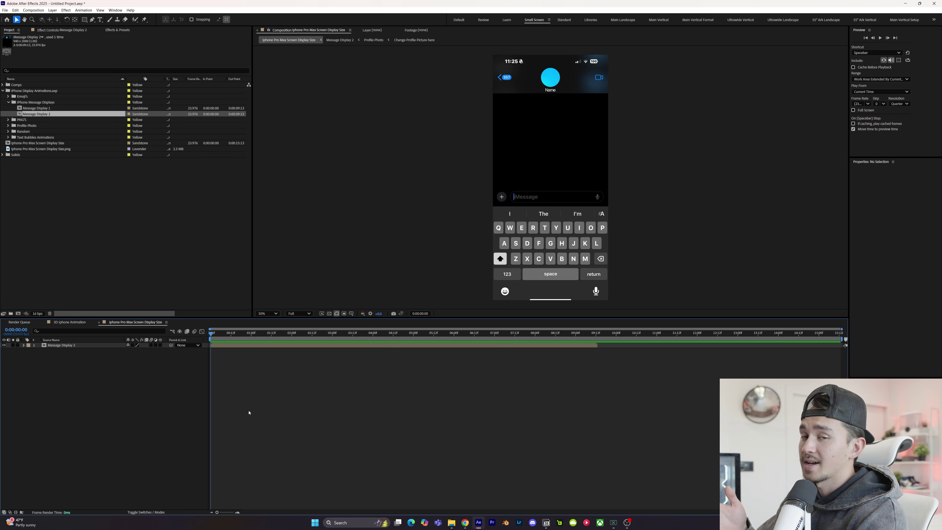
{"action": "left_click", "coordinate": [244, 346]}
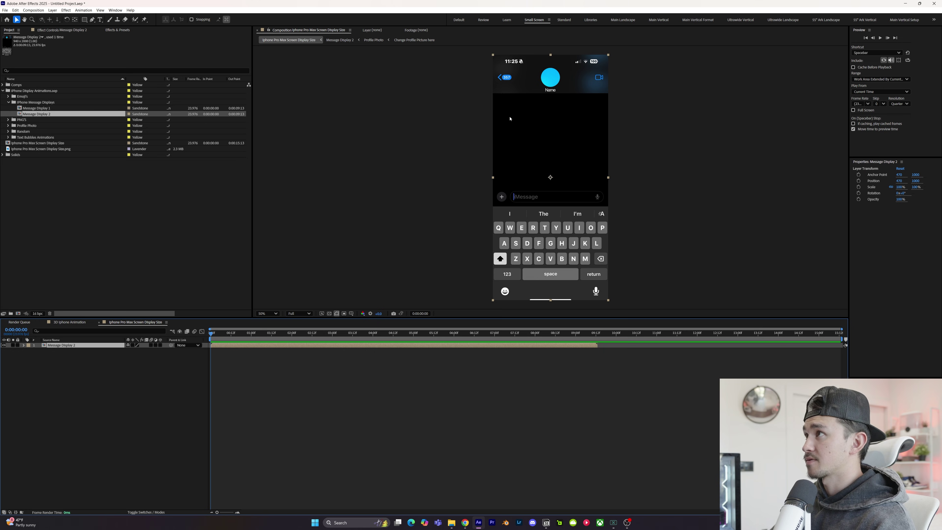
Step: Add Iphone Message Bubble (Recieved) above Message Display 2, starting a few frames in, and give its layer a blue label
{"action": "left_click", "coordinate": [9, 102]}
{"action": "left_click", "coordinate": [8, 127]}
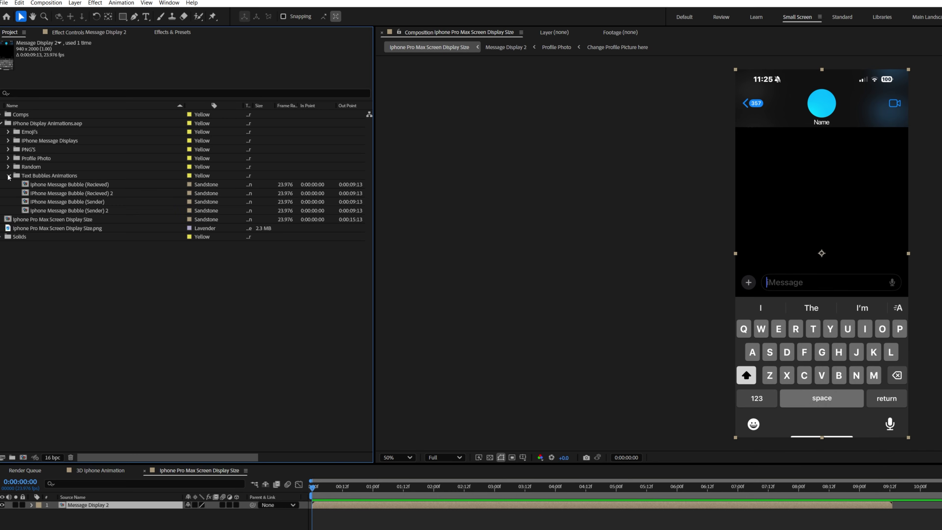
{"action": "left_click", "coordinate": [67, 184]}
{"action": "key", "text": "Return"}
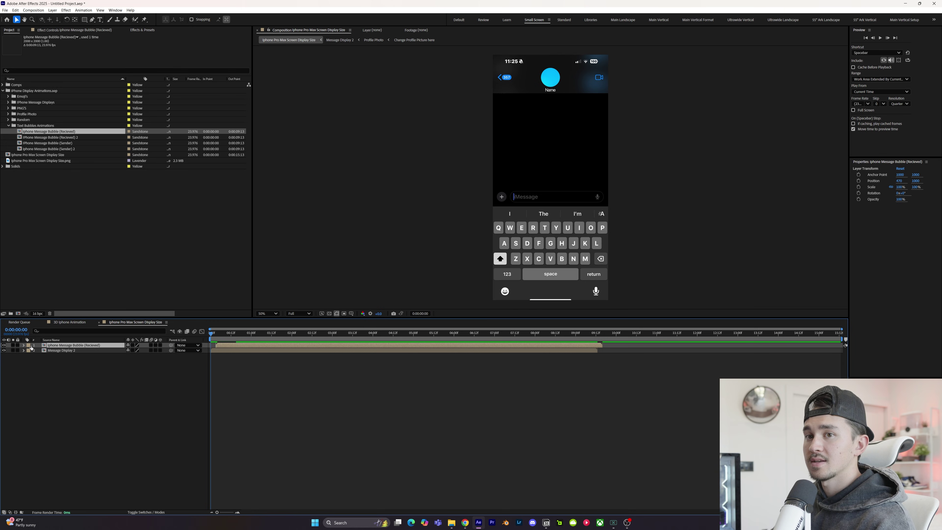
{"action": "left_click", "coordinate": [28, 345]}
{"action": "left_click", "coordinate": [41, 415]}
Step: Open the received message bubble composition and replace its placeholder text with "Like and subscribe:)"
{"action": "left_click_drag", "start_coordinate": [212, 331], "coordinate": [248, 347]}
{"action": "double_click", "coordinate": [249, 346]}
{"action": "left_click", "coordinate": [24, 355]}
{"action": "left_click", "coordinate": [24, 351]}
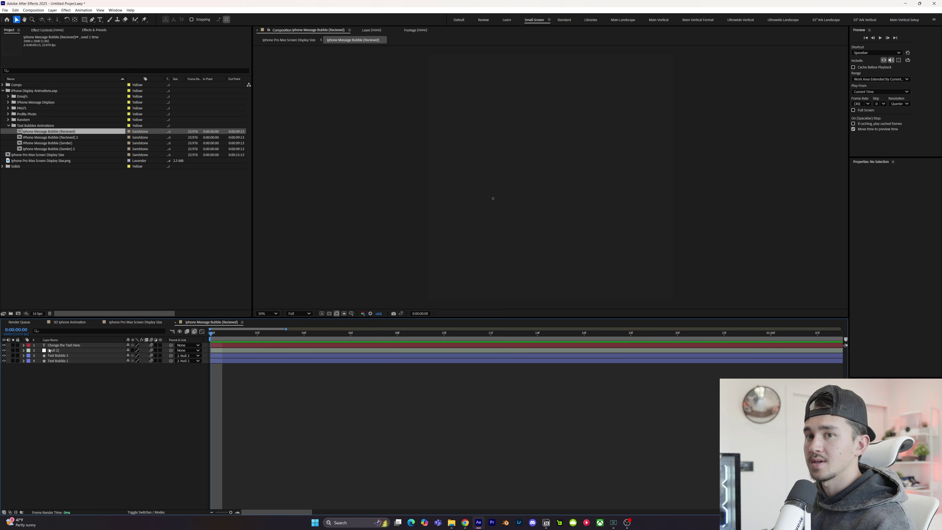
{"action": "left_click", "coordinate": [62, 346]}
{"action": "left_click_drag", "start_coordinate": [212, 333], "coordinate": [584, 333]}
{"action": "key", "text": "ctrl+t"}
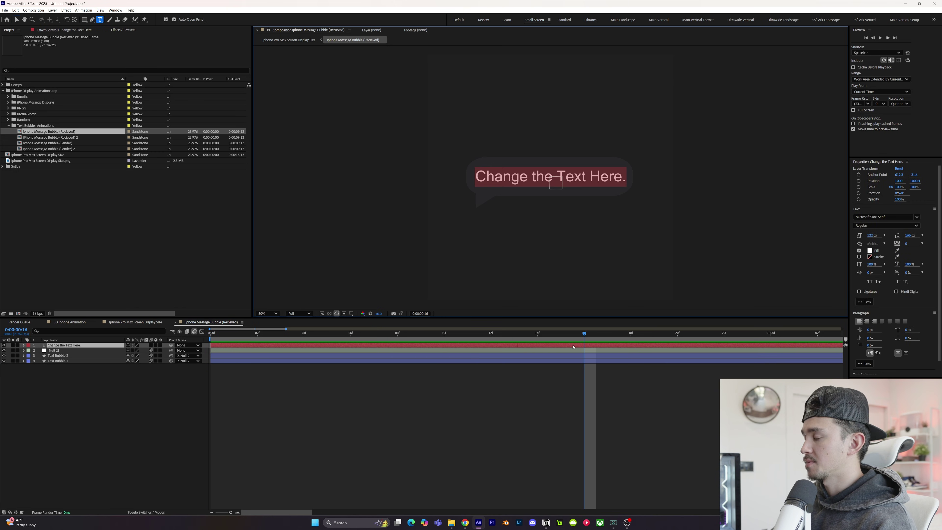
{"action": "type", "text": "Like and subscribe:)"}
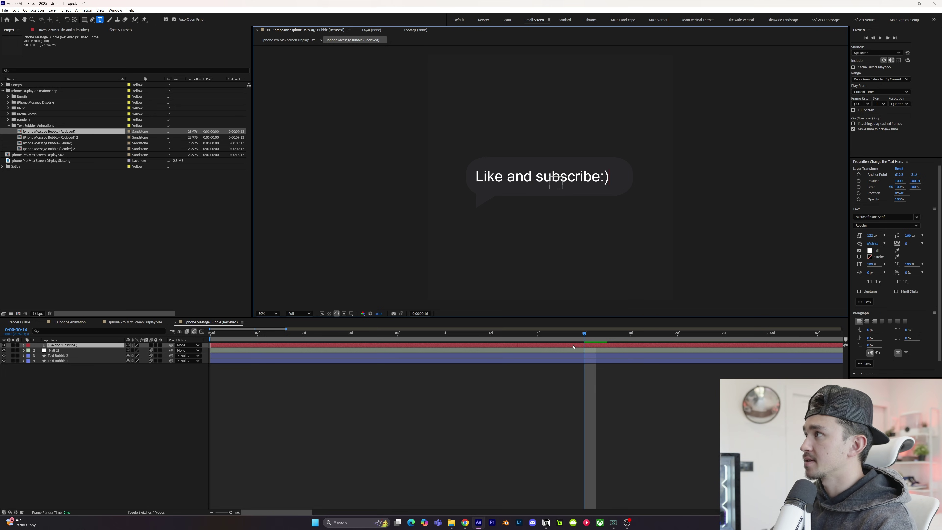
{"action": "left_click", "coordinate": [573, 346]}
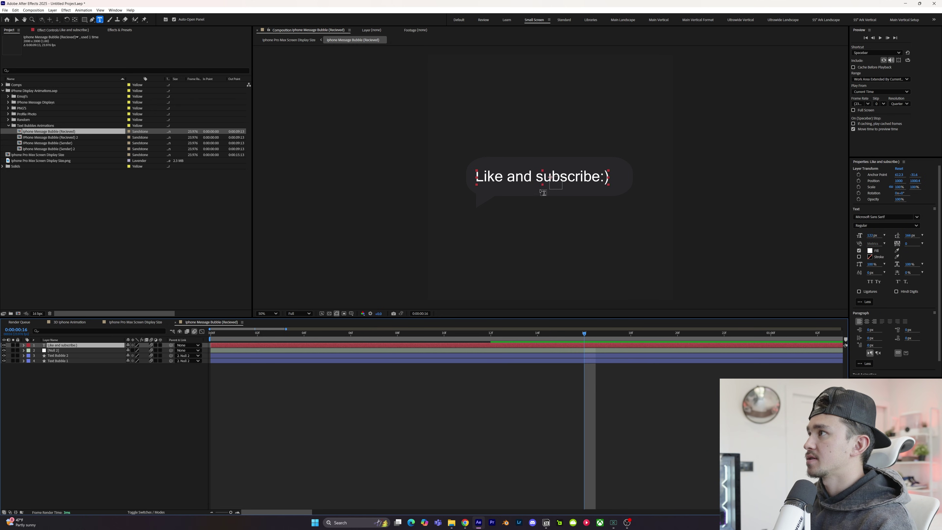
{"action": "key", "text": "v"}
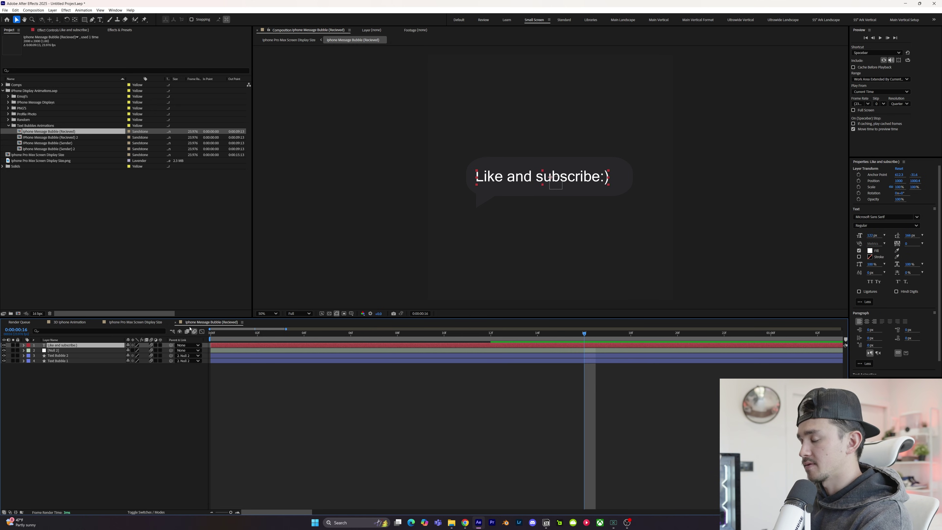
Step: Shift the "Like and subscribe:)" text to the right so it is centered inside its bubble
{"action": "key", "text": "p"}
{"action": "left_click_drag", "start_coordinate": [130, 350], "coordinate": [154, 348]}
{"action": "left_click", "coordinate": [402, 396]}
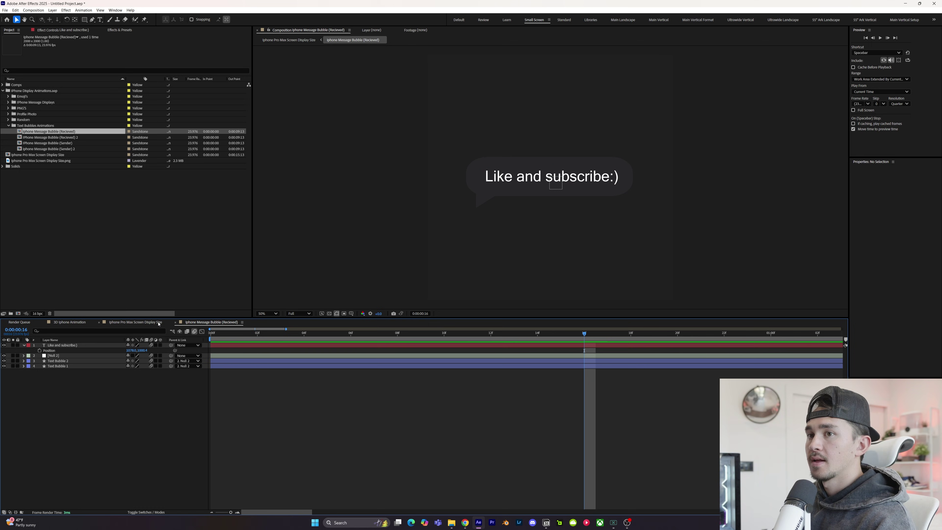
Step: In the phone screen composition, scale the received bubble to 42% and place it at the left just below the contact header
{"action": "left_click", "coordinate": [133, 322]}
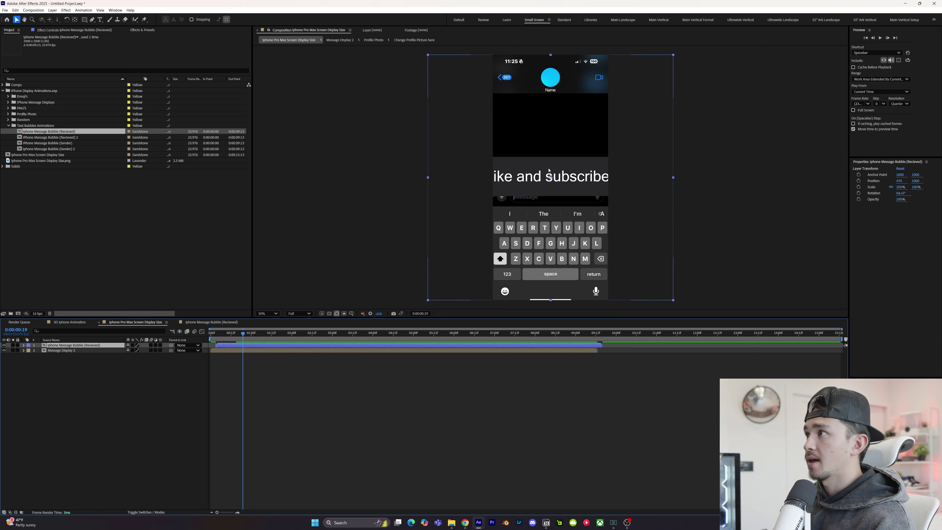
{"action": "key", "text": "s"}
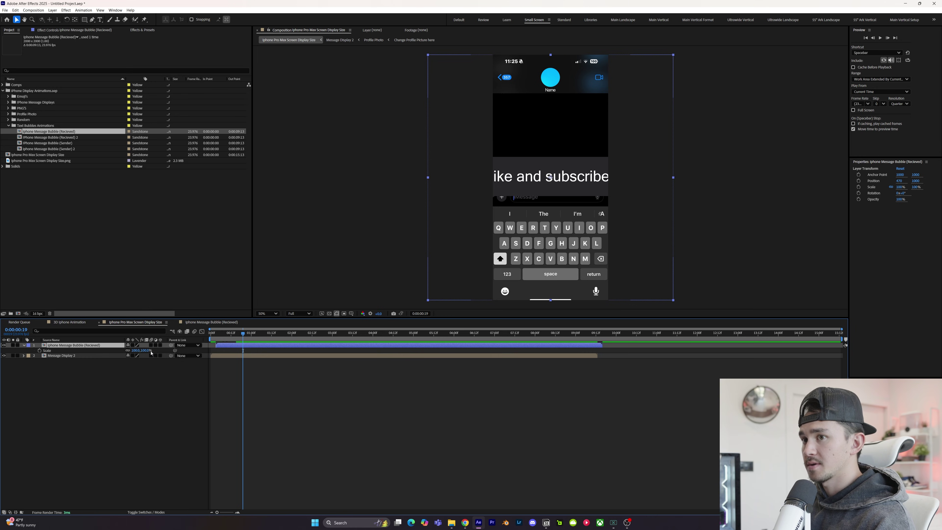
{"action": "type", "text": "42"}
{"action": "key", "text": "Return"}
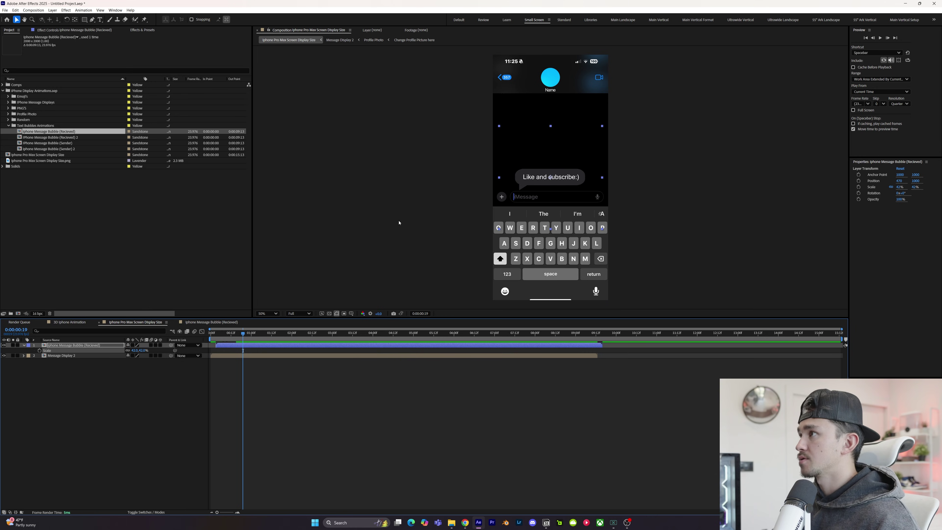
{"action": "left_click_drag", "start_coordinate": [545, 178], "coordinate": [521, 111]}
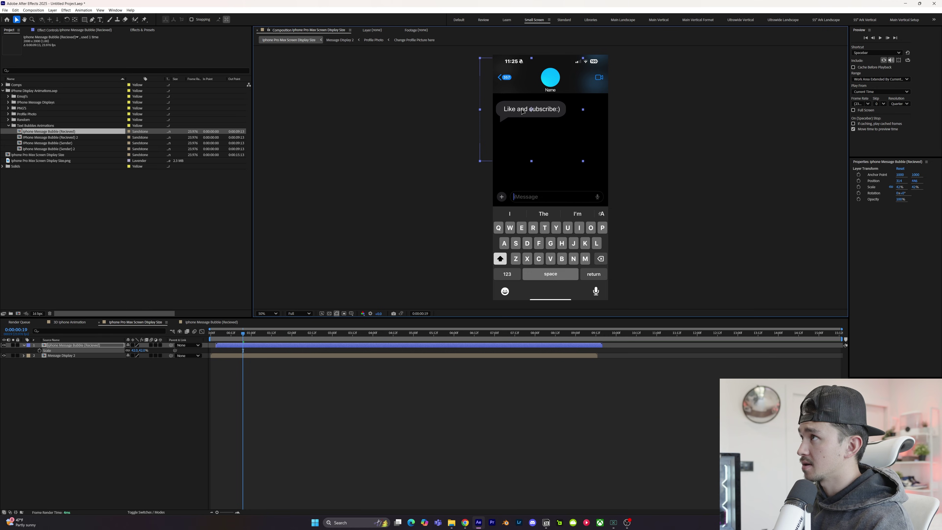
{"action": "key", "text": "space"}
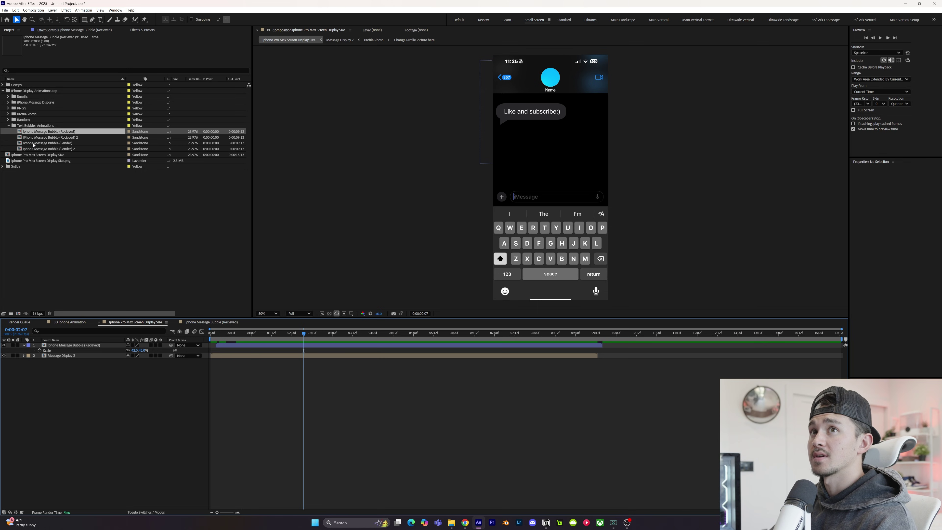
Step: Add IPhone Message Bubble (Sender) above the received bubble, starting at 0:00:02:07, and give its layer a green label
{"action": "left_click", "coordinate": [46, 143]}
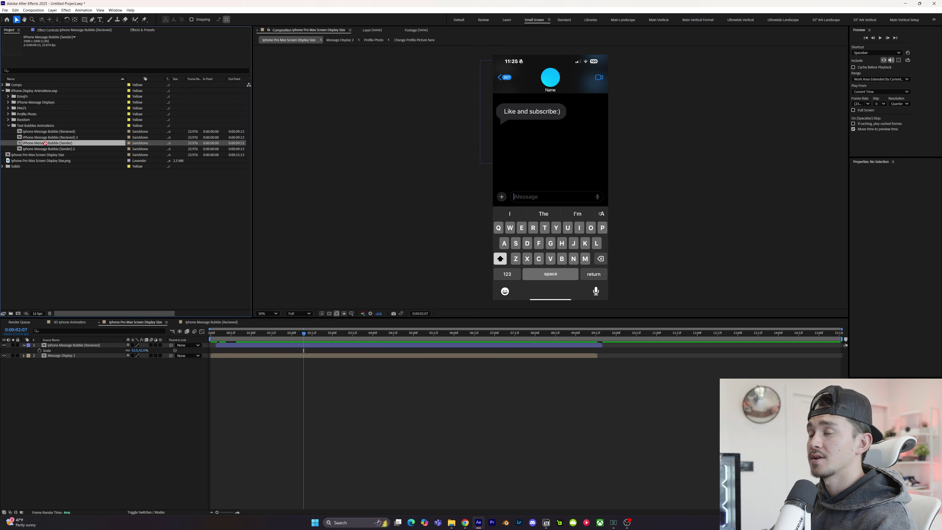
{"action": "left_click_drag", "start_coordinate": [311, 340], "coordinate": [304, 345]}
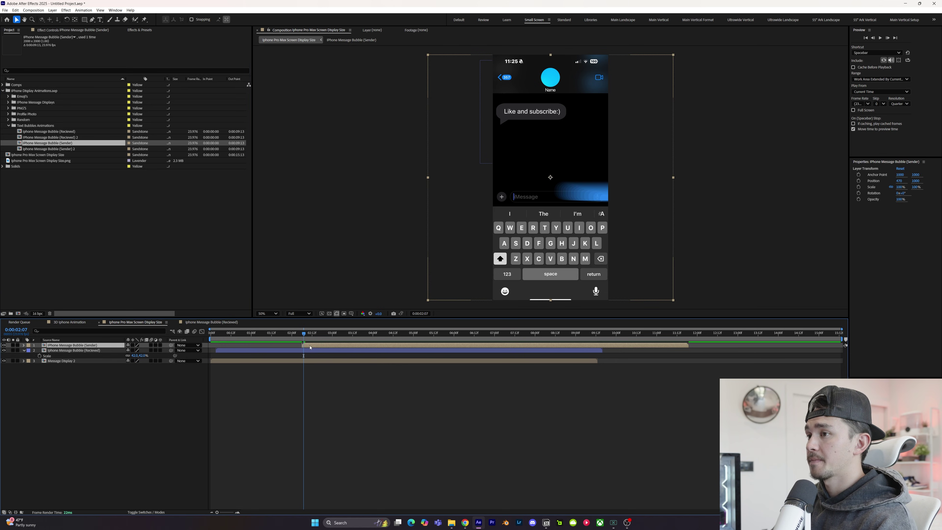
{"action": "left_click", "coordinate": [29, 351]}
{"action": "left_click", "coordinate": [44, 422]}
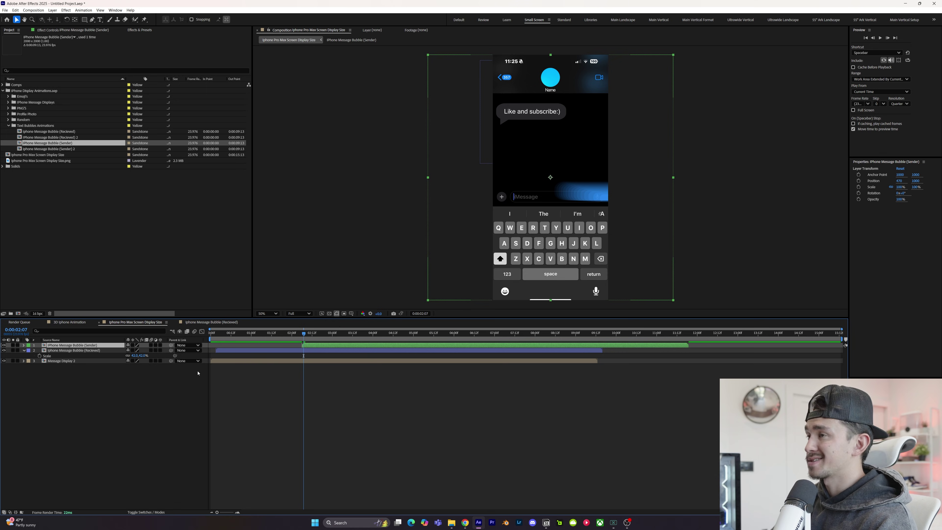
Step: Open the sender message bubble composition and replace its placeholder text with "that's what im sayin"
{"action": "double_click", "coordinate": [74, 345]}
{"action": "left_click_drag", "start_coordinate": [230, 333], "coordinate": [546, 337]}
{"action": "left_click", "coordinate": [541, 346]}
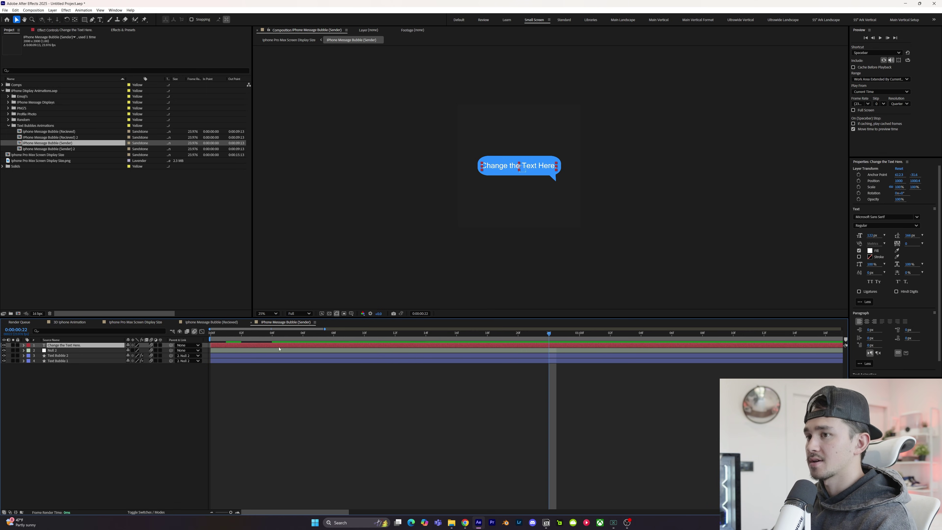
{"action": "double_click", "coordinate": [524, 346]}
{"action": "type", "text": "that's what im sayi"}
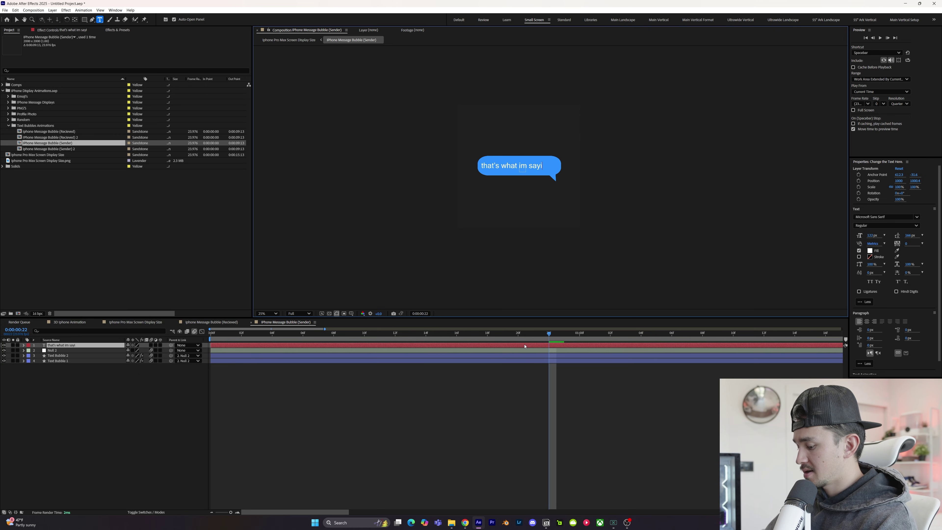
{"action": "type", "text": "n"}
{"action": "key", "text": "Escape"}
Step: Shift the "that's what im sayin" text to the right so it is centered inside the blue bubble
{"action": "key", "text": "p"}
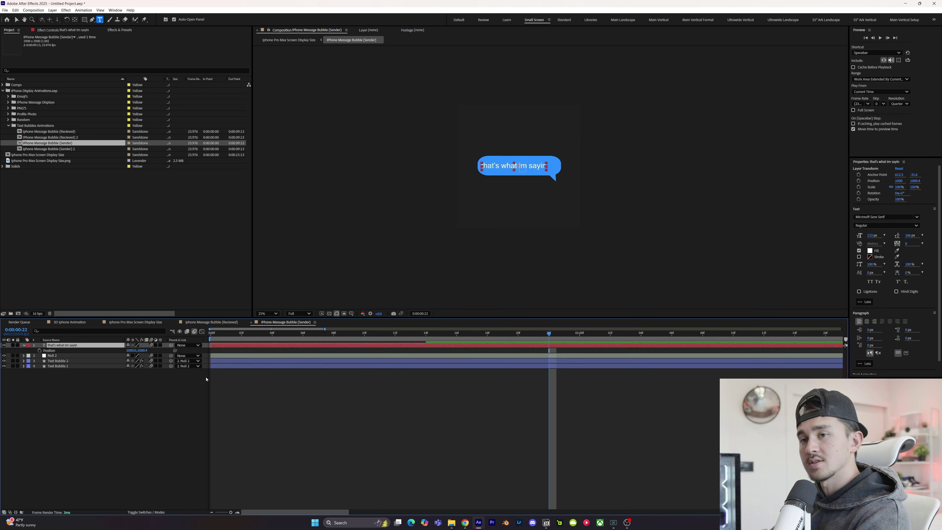
{"action": "left_click_drag", "start_coordinate": [129, 350], "coordinate": [151, 347]}
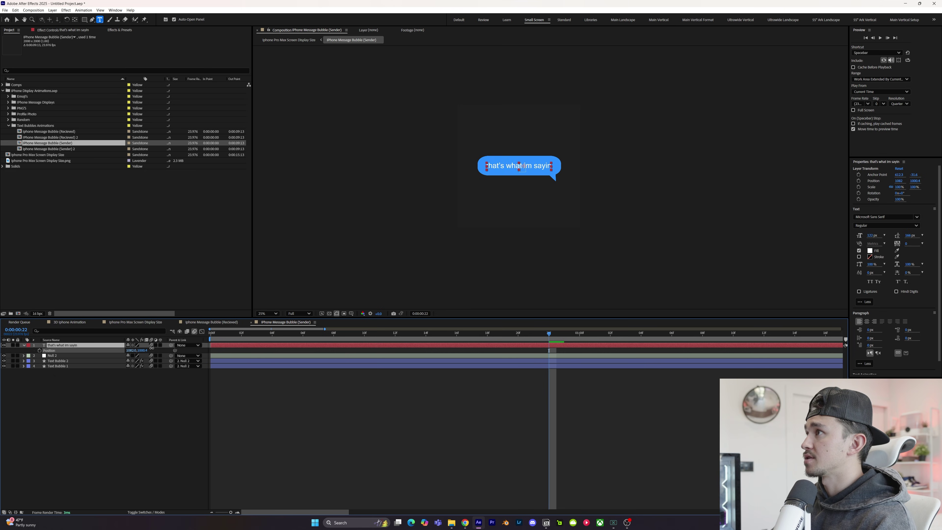
{"action": "key", "text": "ctrl+shift+a"}
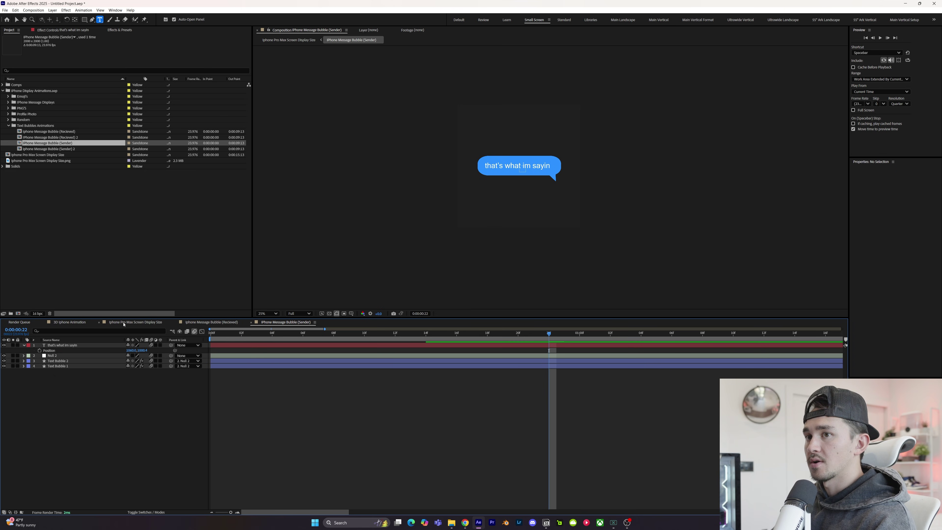
Step: In the phone screen composition, scale the sender bubble to 42% and place it at the right, below the received bubble
{"action": "left_click", "coordinate": [128, 322]}
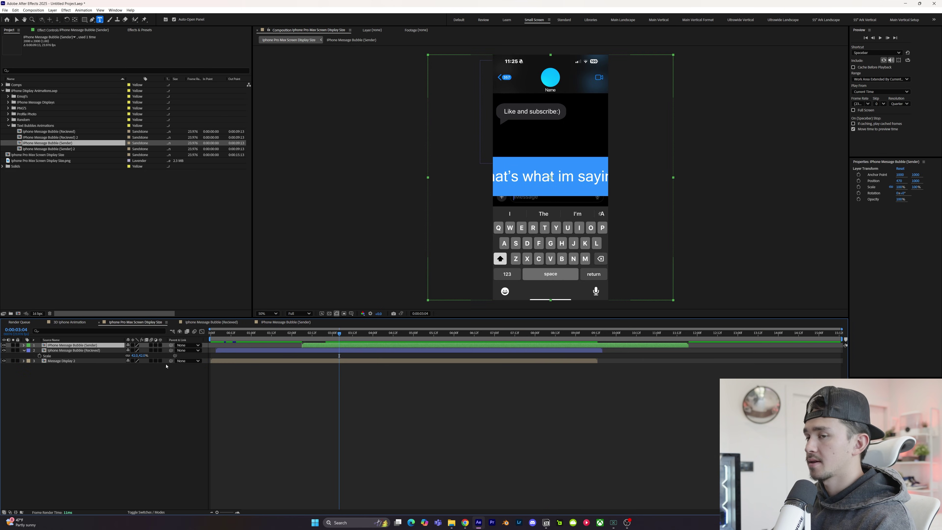
{"action": "type", "text": "s42"}
{"action": "key", "text": "Return"}
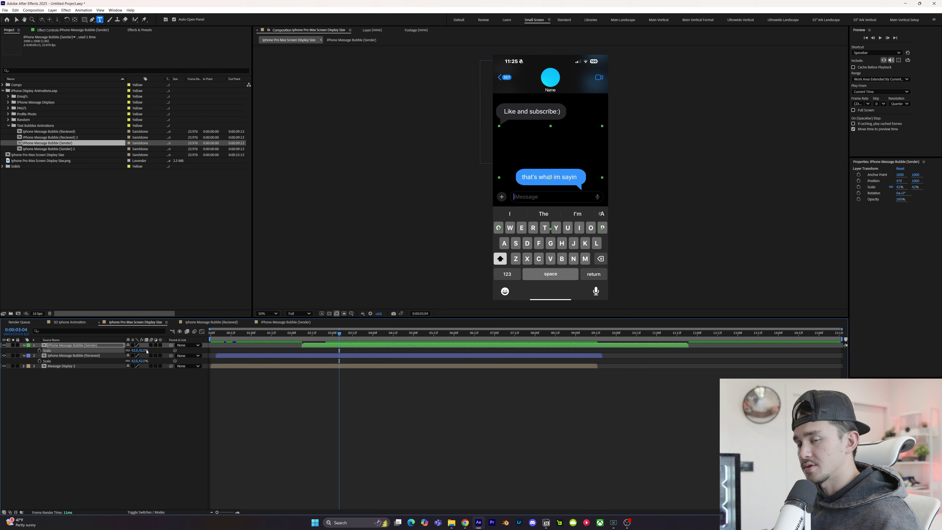
{"action": "key", "text": "v"}
{"action": "left_click_drag", "start_coordinate": [566, 179], "coordinate": [585, 141]}
Step: Preview the two-message conversation from the start of the phone screen composition
{"action": "key", "text": "Home"}
{"action": "key", "text": "space"}
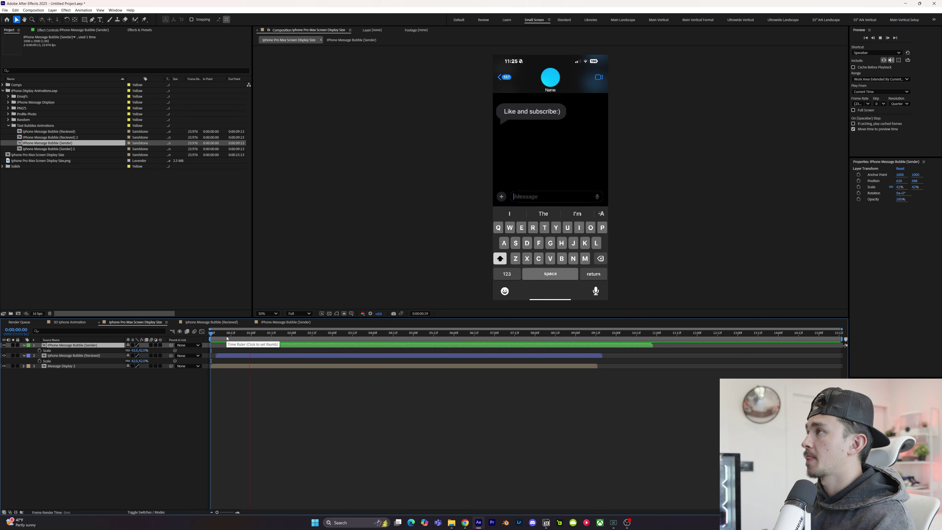
{"action": "key", "text": "space"}
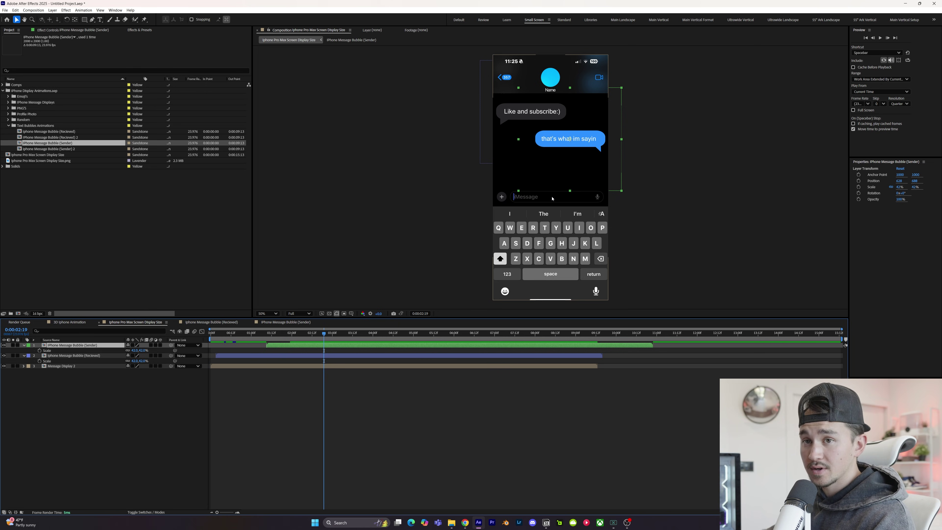
Step: Add the Iphone Pro Max Screen Display Size composition above the iphone 3d model layer in 3D Iphone Animation and hide it
{"action": "left_click", "coordinate": [64, 322]}
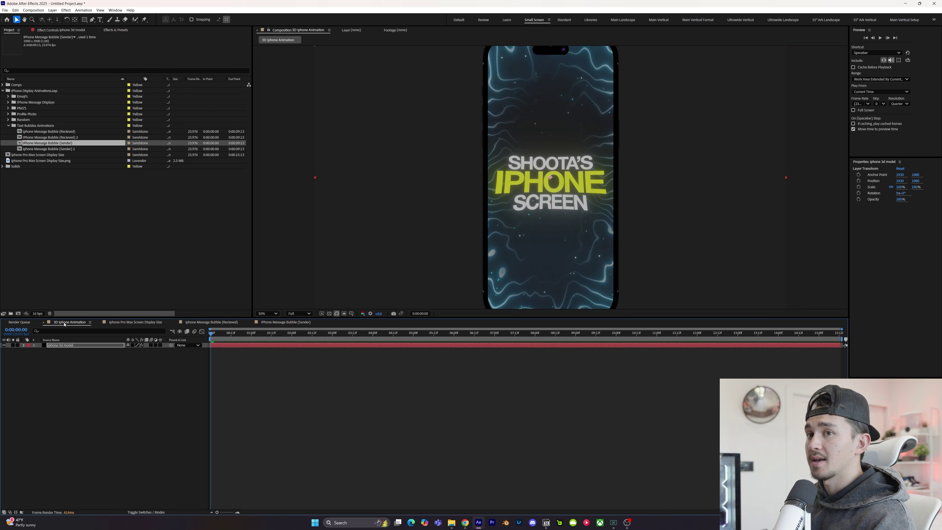
{"action": "left_click", "coordinate": [135, 323]}
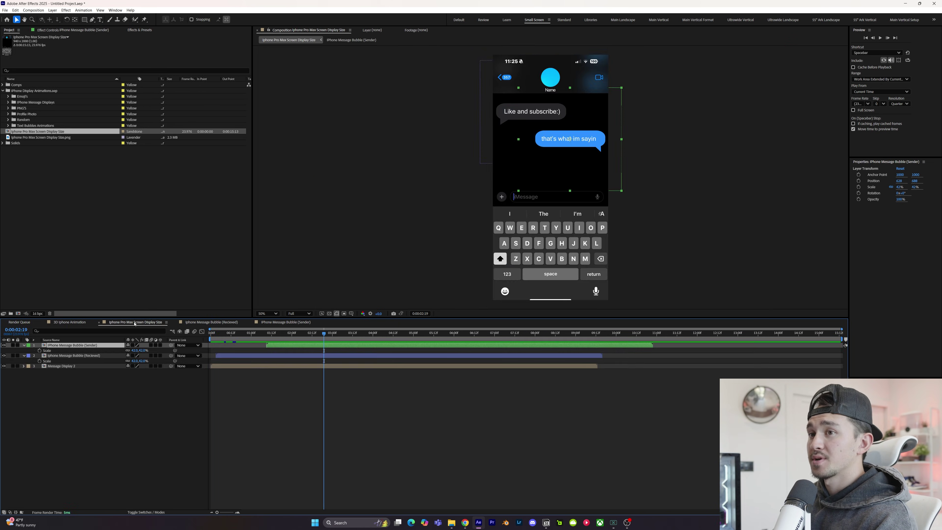
{"action": "left_click", "coordinate": [70, 322]}
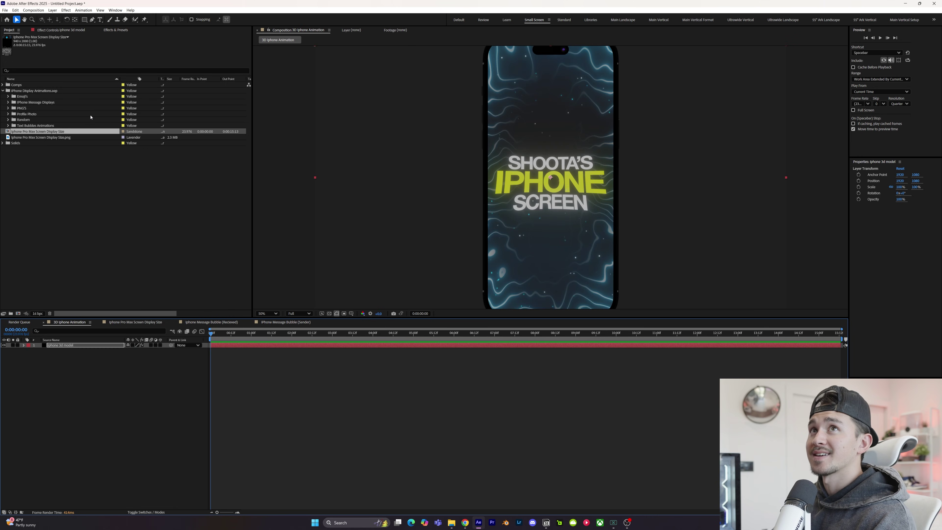
{"action": "left_click_drag", "start_coordinate": [32, 132], "coordinate": [212, 346]}
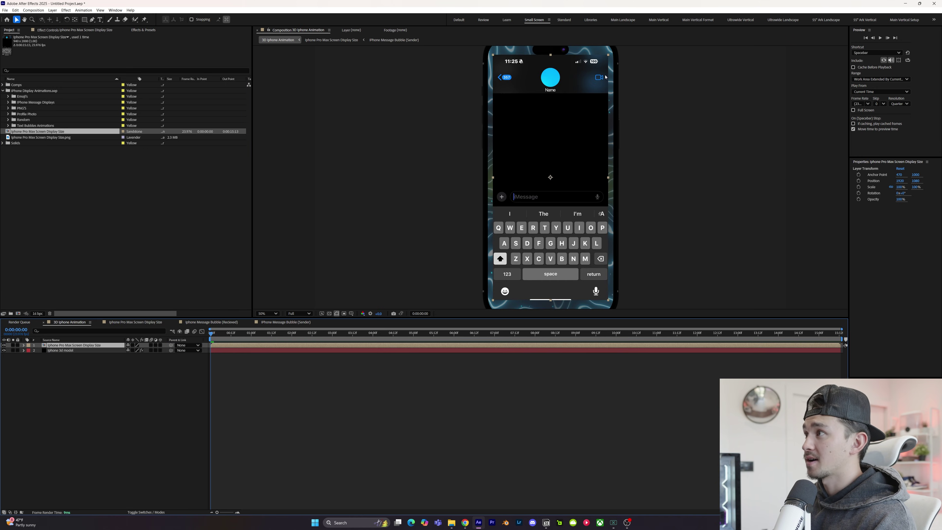
{"action": "left_click", "coordinate": [4, 345]}
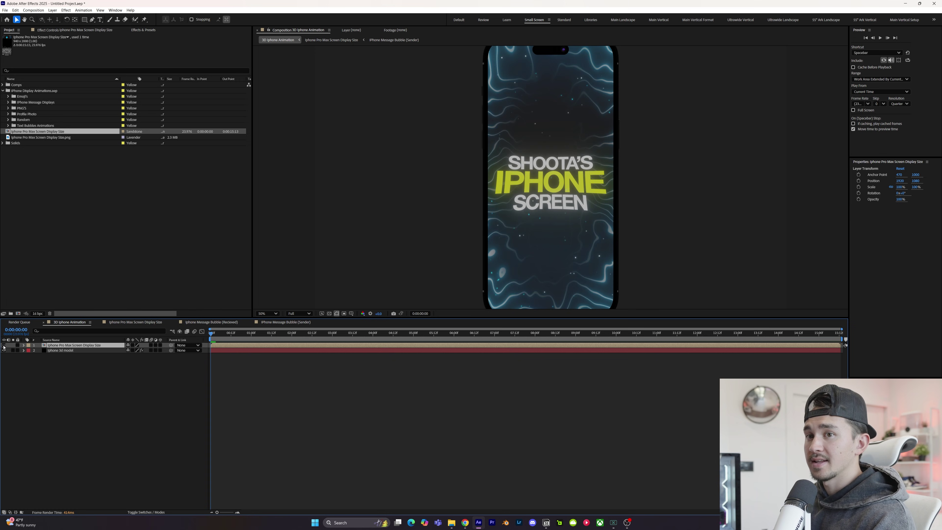
{"action": "left_click", "coordinate": [58, 351]}
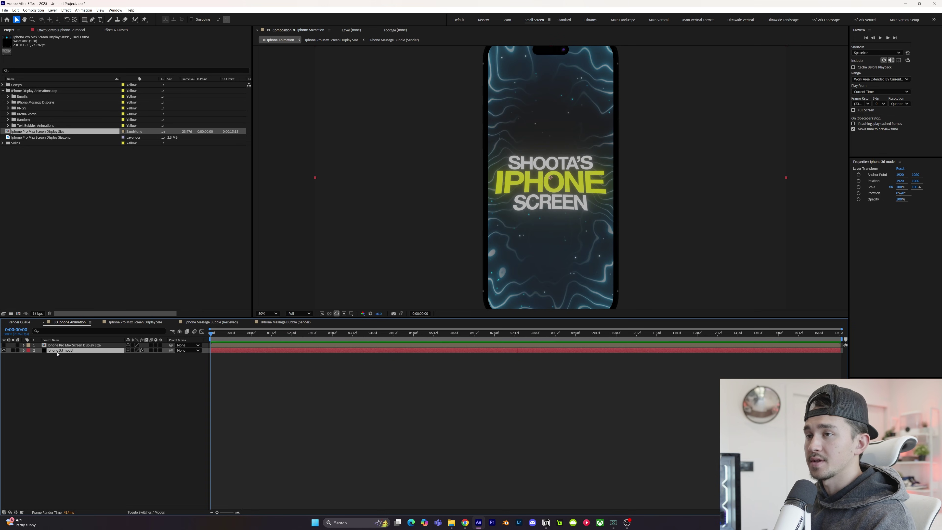
Step: Assign the Iphone Pro Max Screen Display Size composition to Layer 1 of the phone model's Element custom texture maps
{"action": "left_click", "coordinate": [65, 30]}
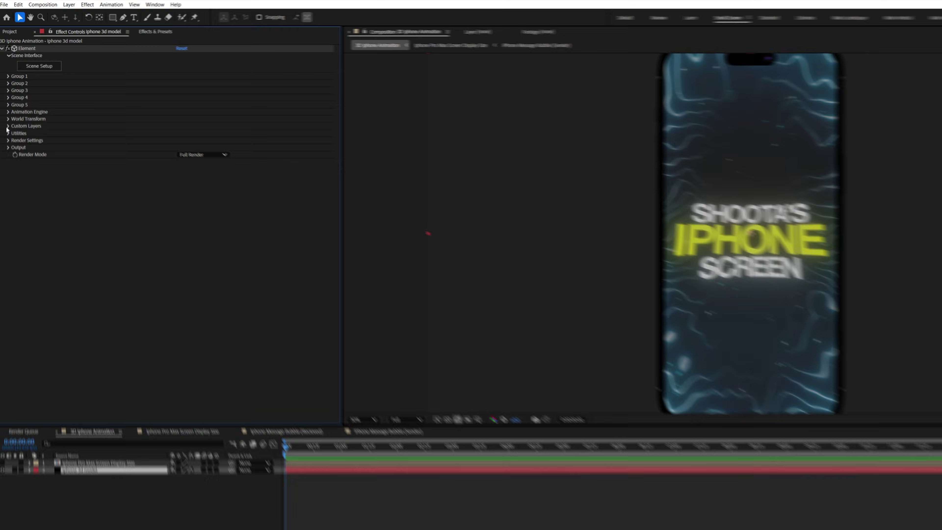
{"action": "left_click", "coordinate": [8, 99]}
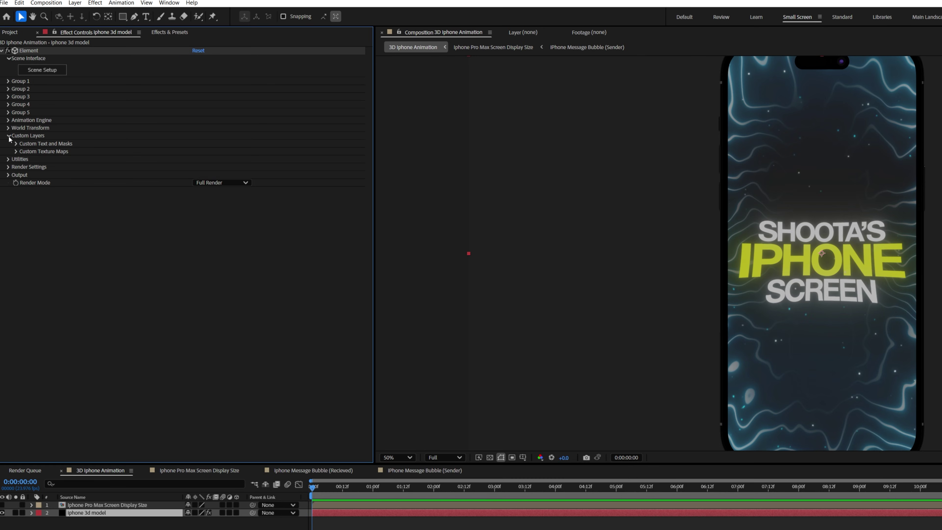
{"action": "left_click", "coordinate": [16, 152]}
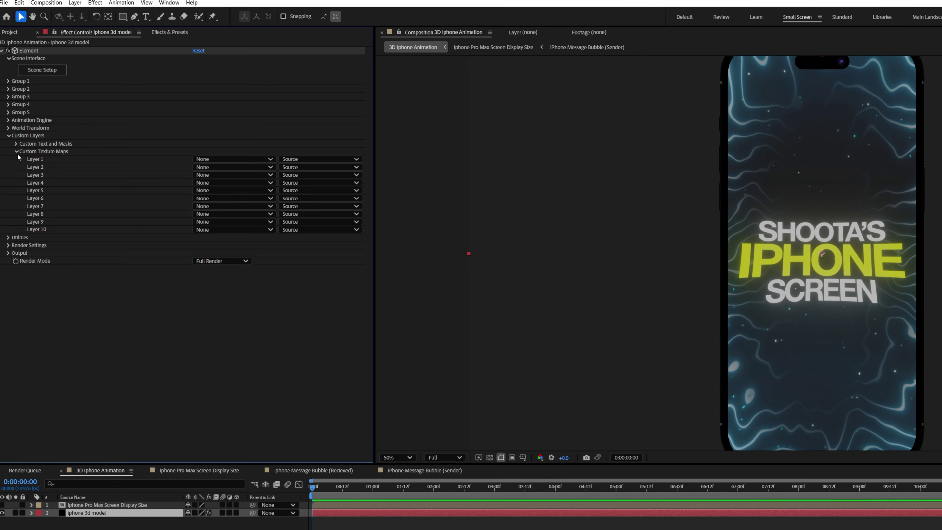
{"action": "left_click", "coordinate": [211, 159]}
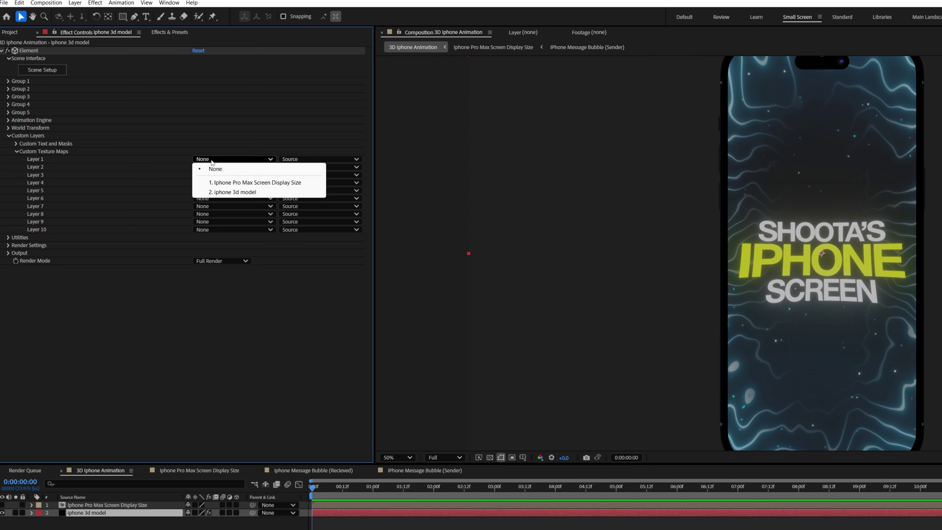
{"action": "left_click", "coordinate": [228, 183]}
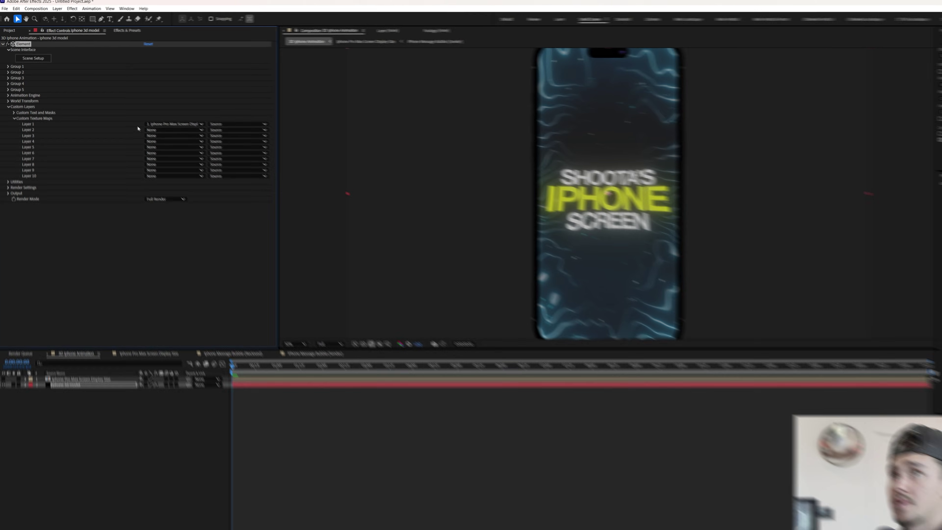
Step: In Scene Setup, set the *SCREEN DISPLAY* material's diffuse texture to Custom Layer 1 and apply the scene
{"action": "left_click", "coordinate": [31, 55]}
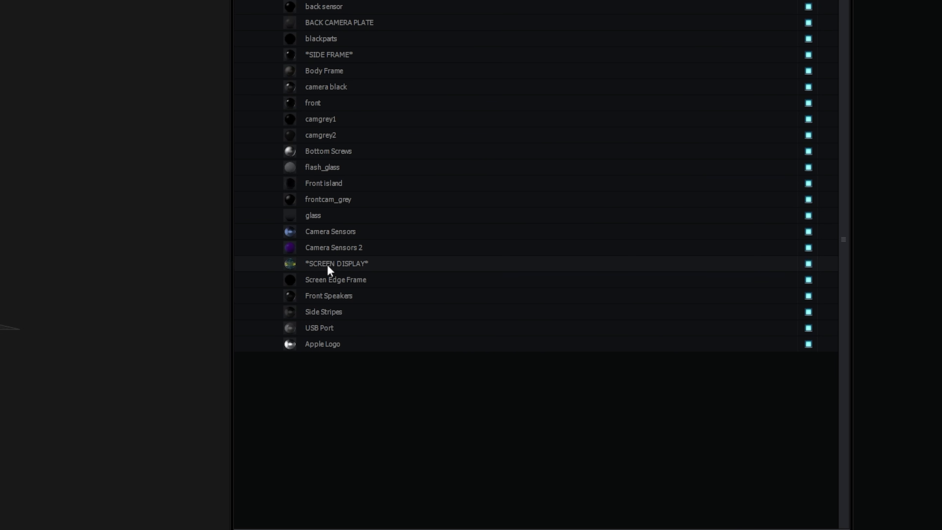
{"action": "left_click", "coordinate": [337, 263]}
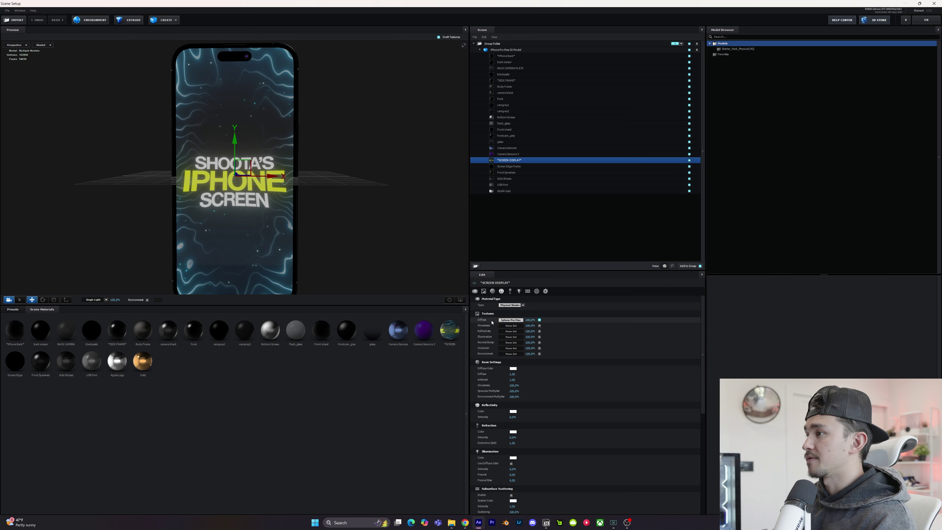
{"action": "left_click", "coordinate": [510, 320]}
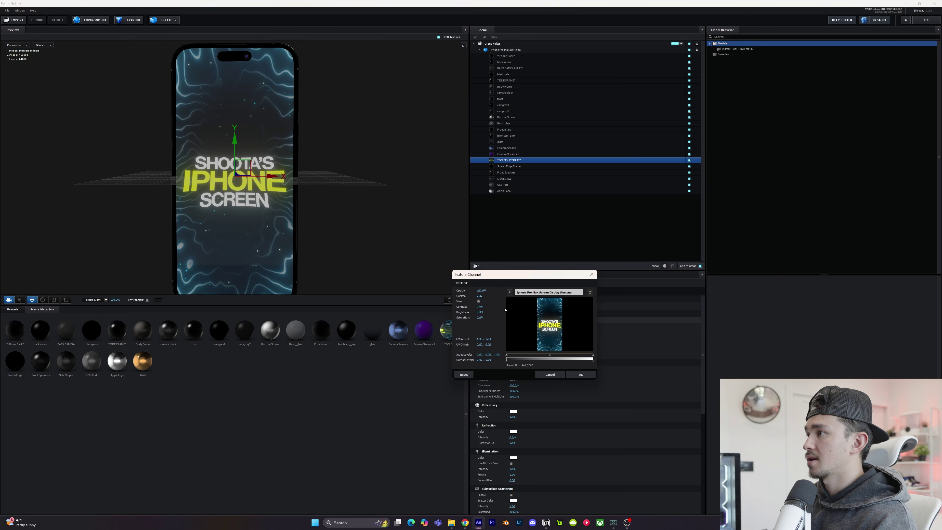
{"action": "left_click", "coordinate": [509, 292]}
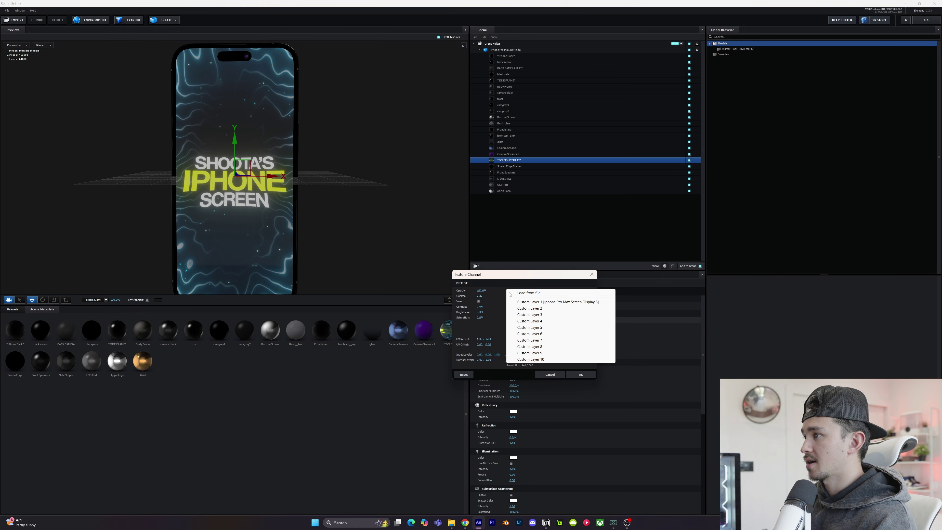
{"action": "left_click", "coordinate": [537, 302]}
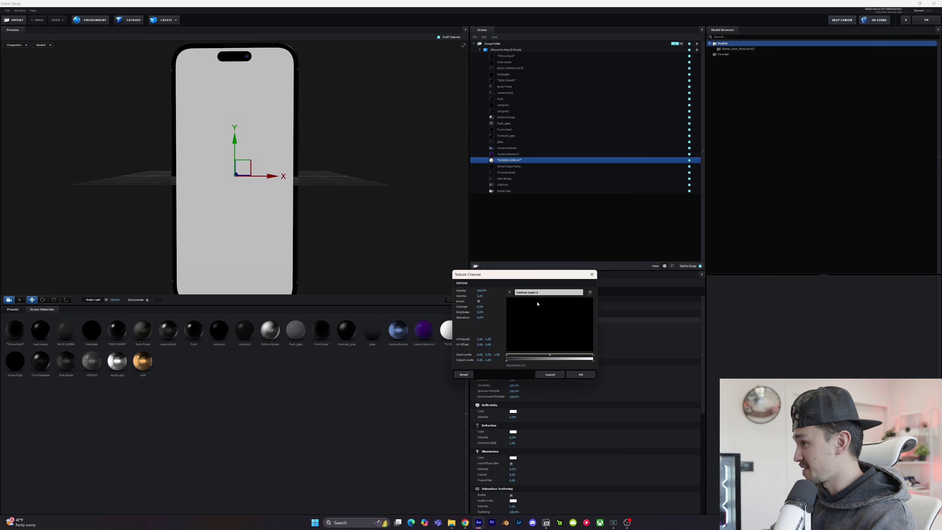
{"action": "left_click", "coordinate": [581, 374]}
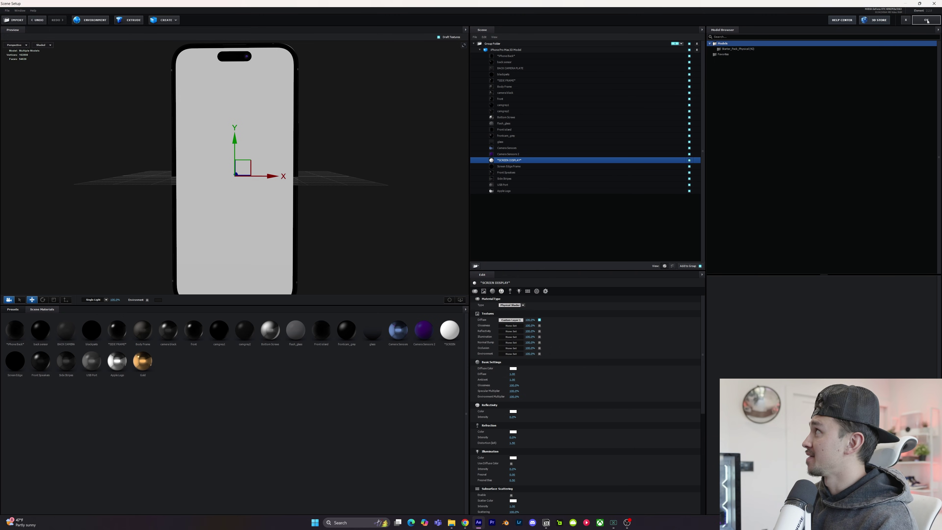
{"action": "left_click", "coordinate": [926, 20]}
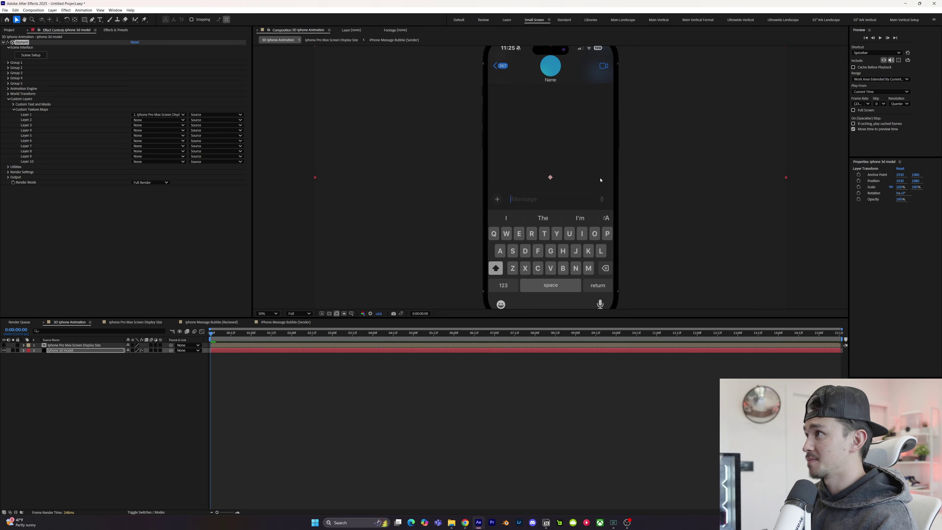
Step: Preview the conversation on the 3D phone, and set the current time to 0:00:00:21 in 3D Iphone Animation
{"action": "key", "text": "space"}
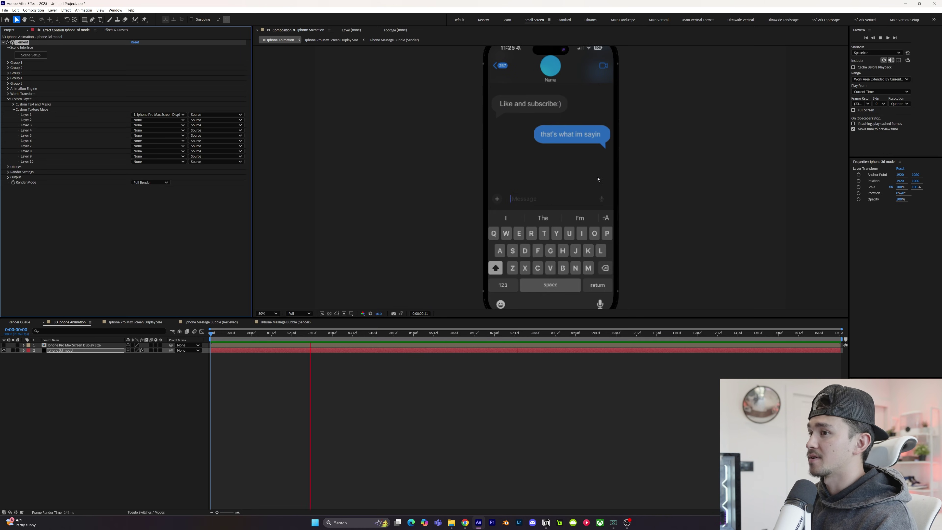
{"action": "left_click", "coordinate": [135, 322]}
{"action": "left_click_drag", "start_coordinate": [229, 333], "coordinate": [246, 342]}
{"action": "left_click", "coordinate": [70, 321]}
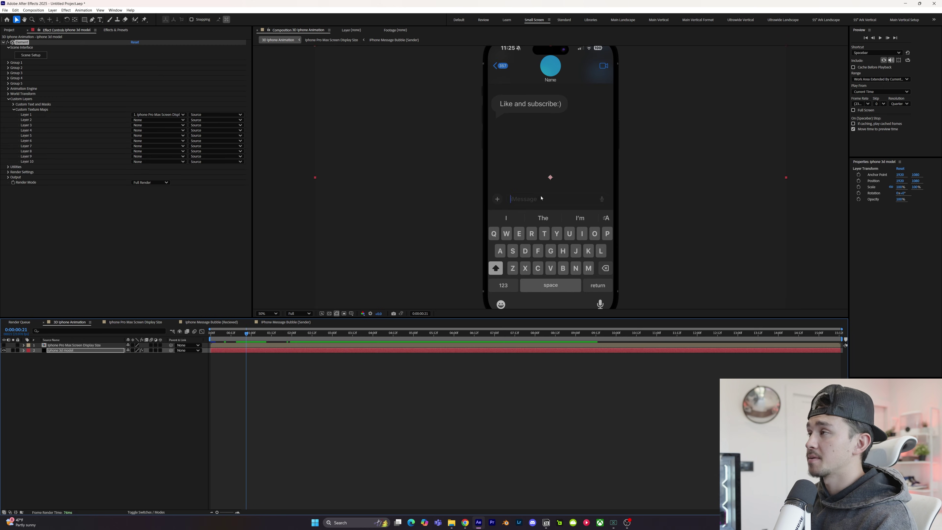
Step: Reduce Group 1's particle size to 8 so the whole phone fits in the frame
{"action": "left_click", "coordinate": [9, 99]}
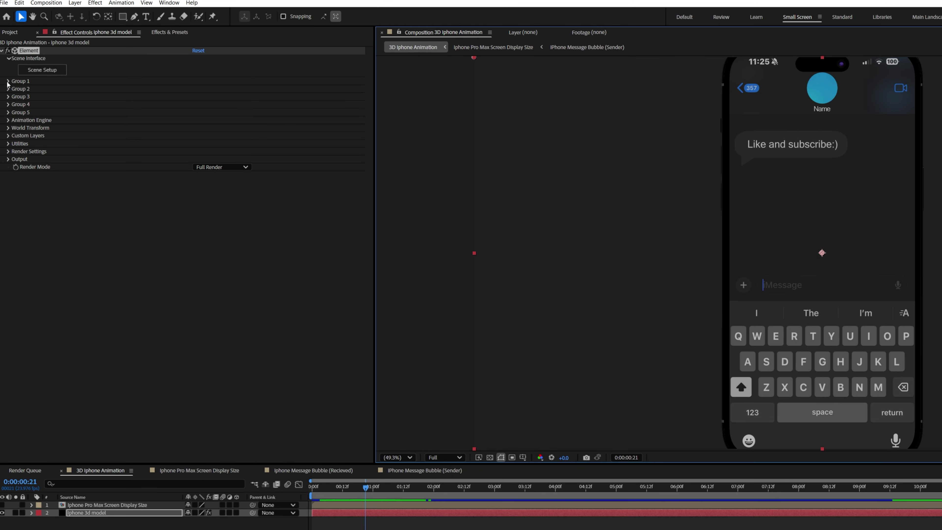
{"action": "left_click", "coordinate": [8, 63]}
{"action": "left_click", "coordinate": [16, 106]}
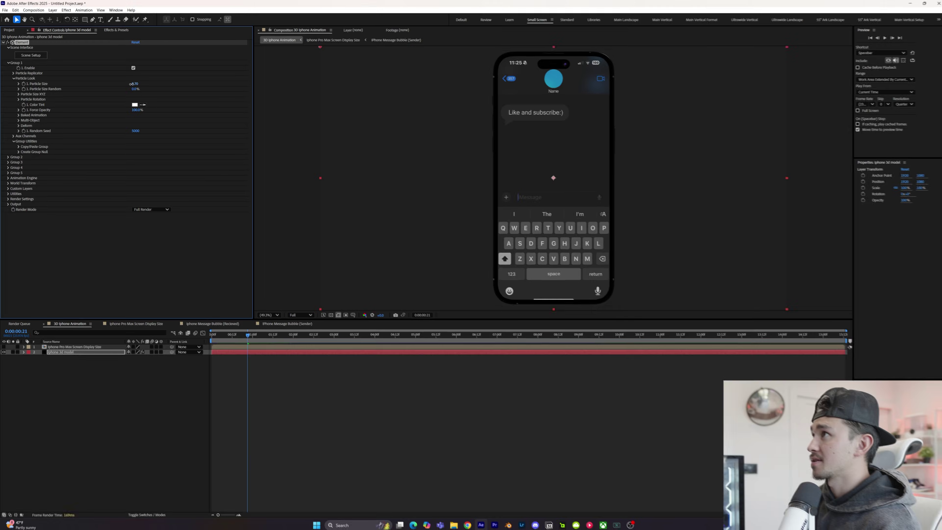
{"action": "left_click_drag", "start_coordinate": [198, 112], "coordinate": [188, 113]}
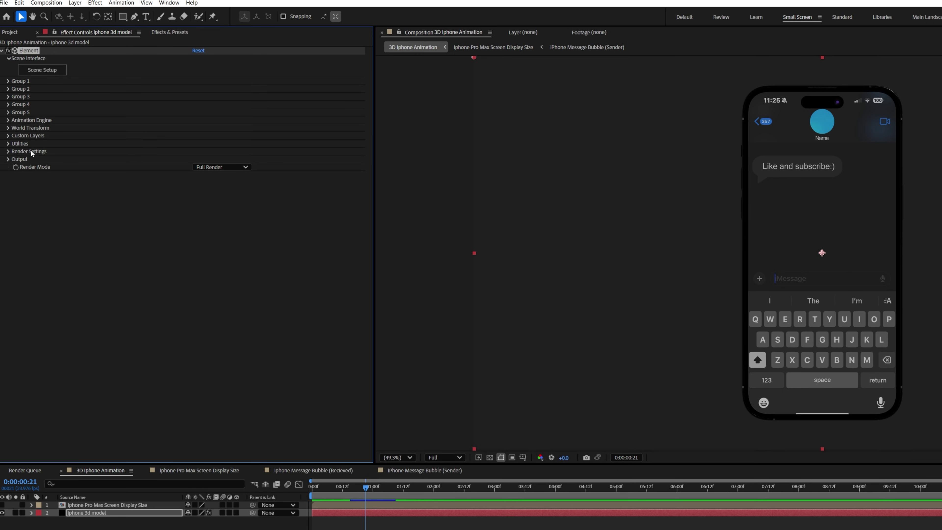
Step: In the Element output settings, set multisampling to 32 and supersampling to 8
{"action": "left_click", "coordinate": [8, 114]}
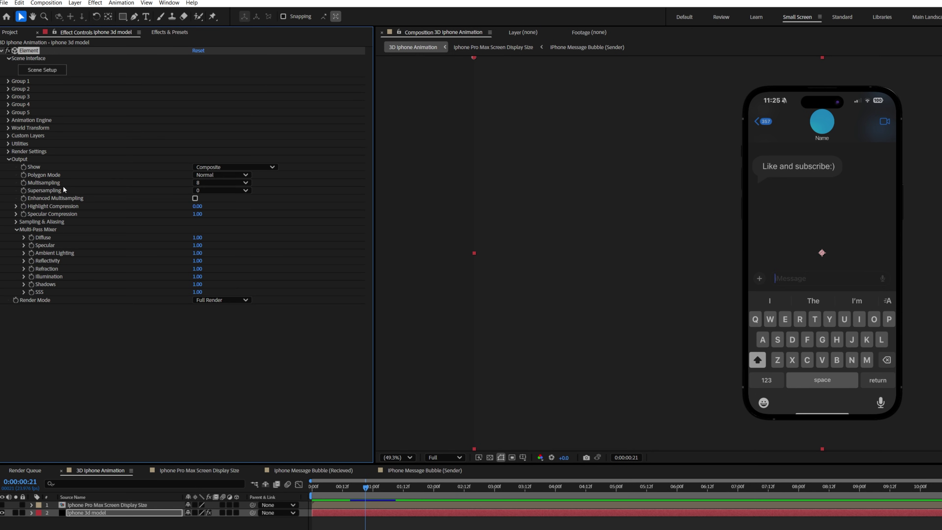
{"action": "left_click", "coordinate": [222, 182]}
{"action": "left_click", "coordinate": [216, 252]}
{"action": "left_click", "coordinate": [222, 190]}
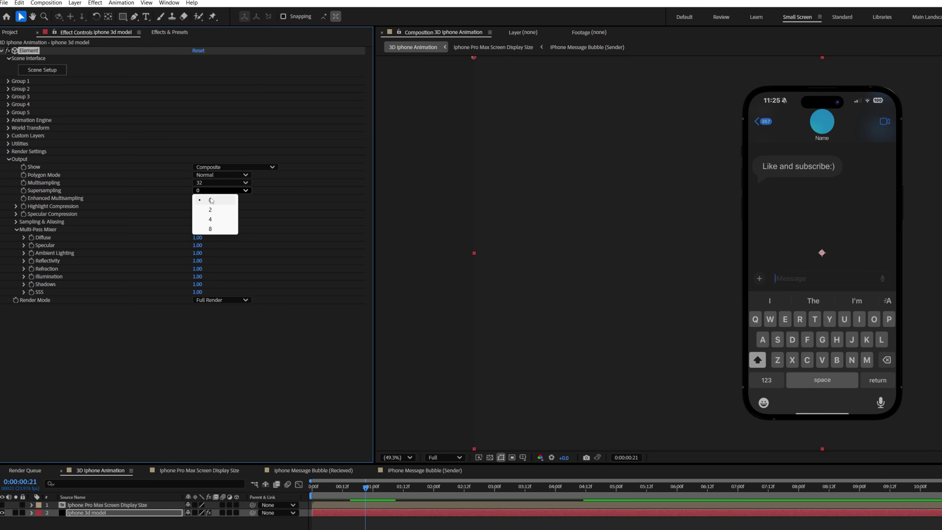
{"action": "left_click", "coordinate": [211, 228]}
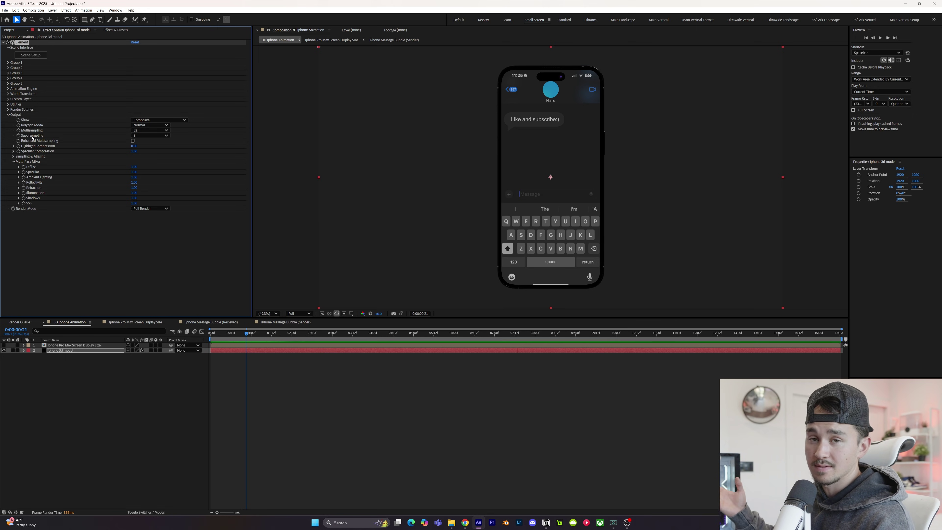
{"action": "left_click", "coordinate": [8, 114]}
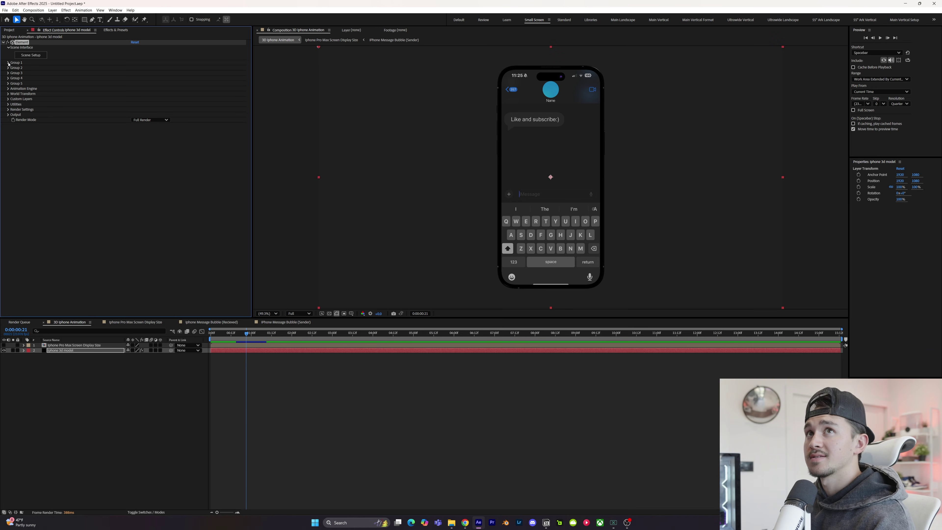
Step: Rotate Group 1 about 130° on the Y axis in the particle replicator so the phone's back faces the camera
{"action": "left_click", "coordinate": [8, 63]}
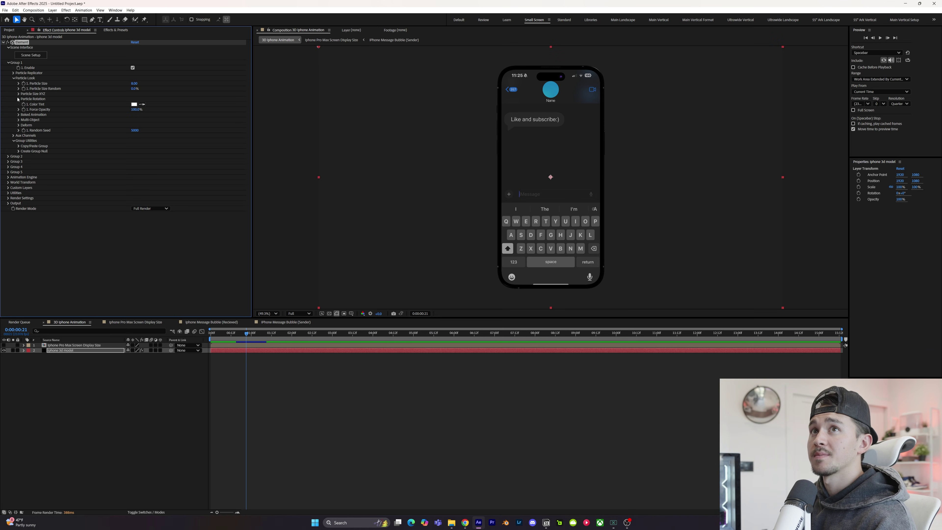
{"action": "left_click", "coordinate": [14, 74]}
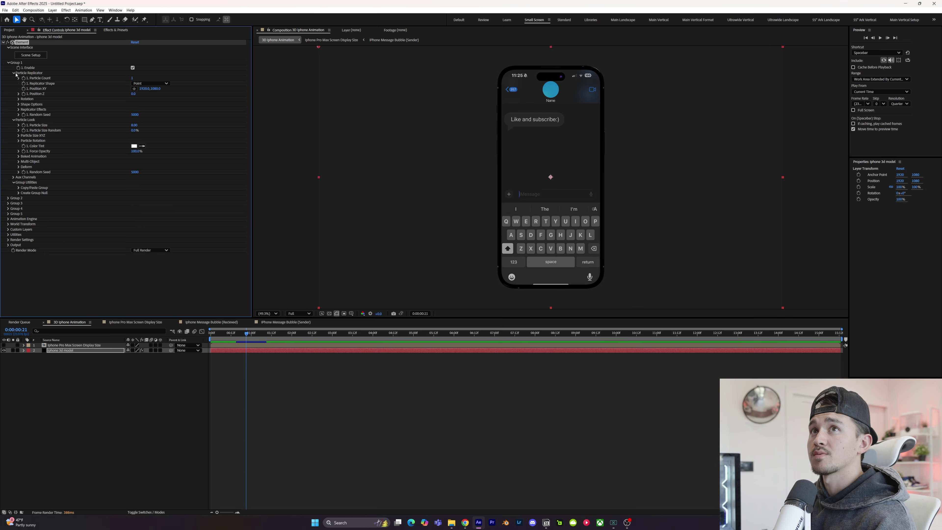
{"action": "left_click", "coordinate": [18, 99]}
{"action": "left_click_drag", "start_coordinate": [139, 109], "coordinate": [178, 106]}
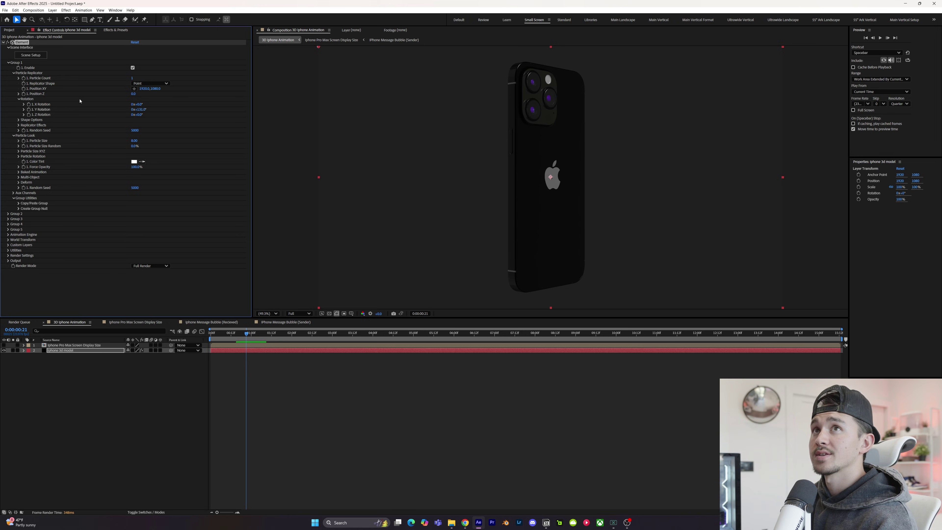
Step: Replace the Element scene's environment texture with Environment HDRI from the iPhone 3D Model Pack's HDRI folder and apply the scene
{"action": "left_click", "coordinate": [34, 55]}
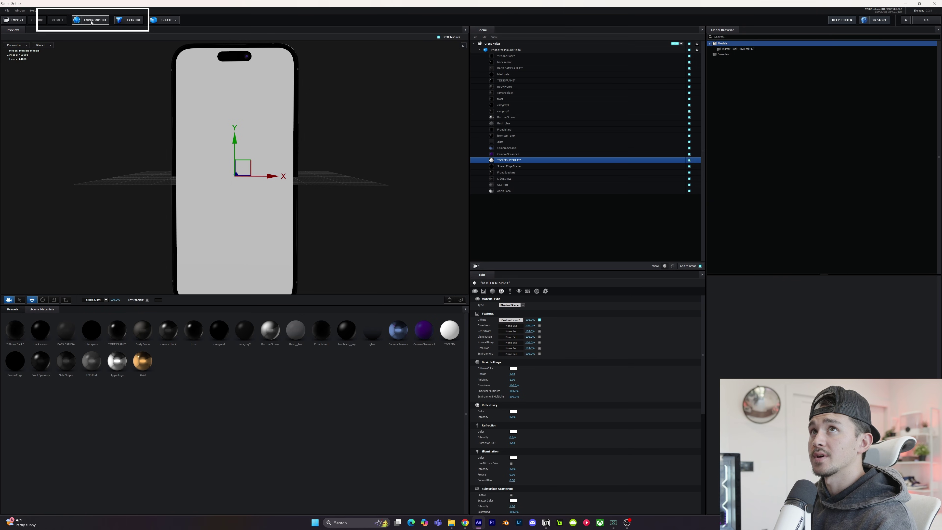
{"action": "left_click", "coordinate": [92, 21]}
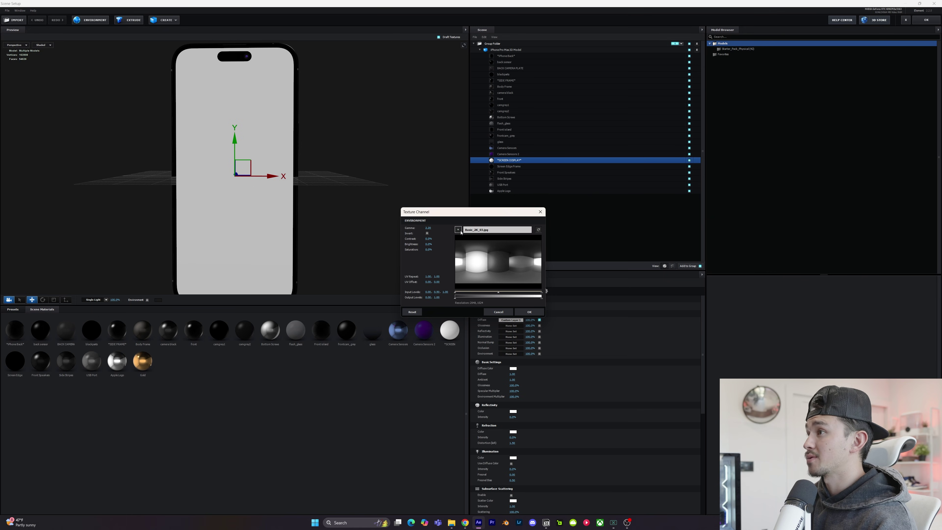
{"action": "left_click", "coordinate": [458, 230]}
{"action": "left_click", "coordinate": [478, 230]}
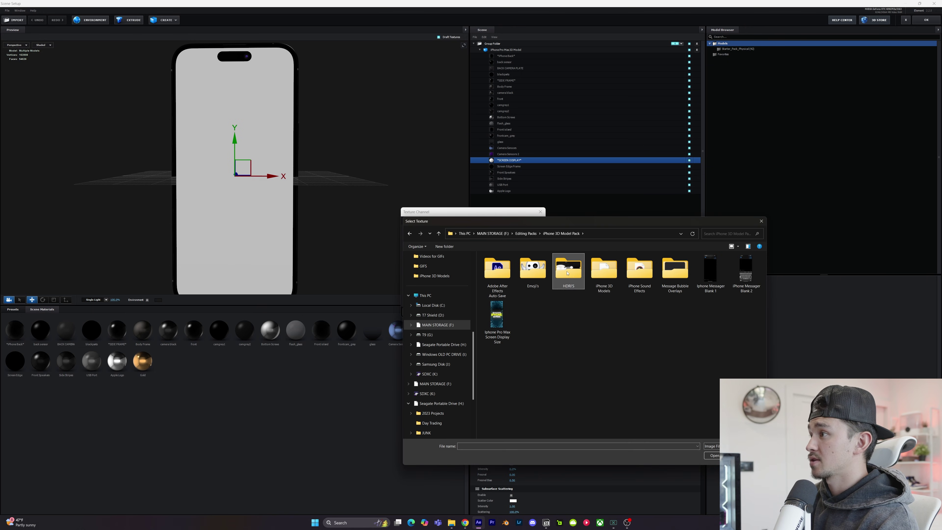
{"action": "double_click", "coordinate": [566, 272]}
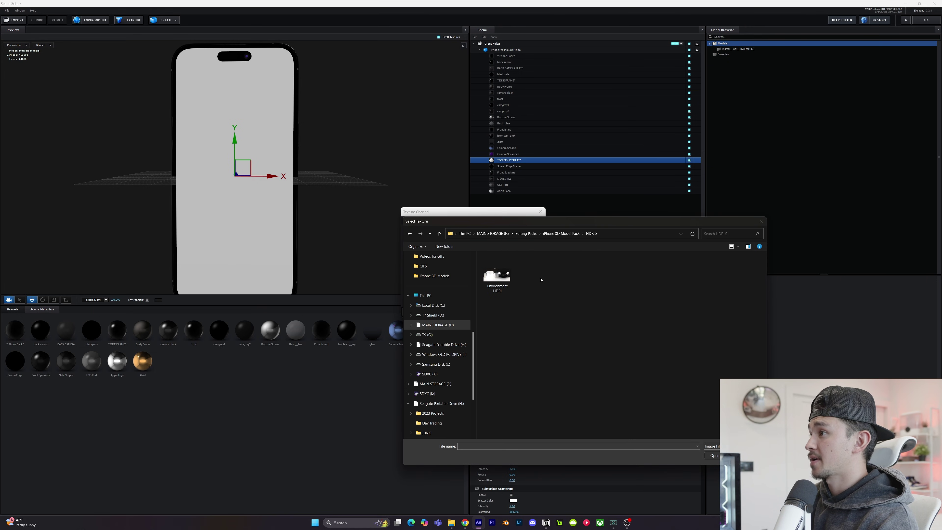
{"action": "left_click", "coordinate": [497, 278]}
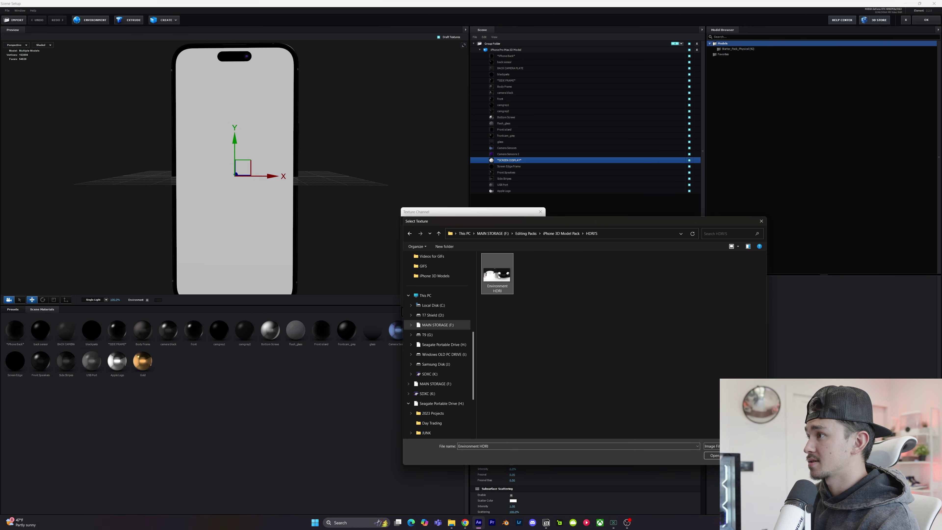
{"action": "left_click", "coordinate": [714, 455]}
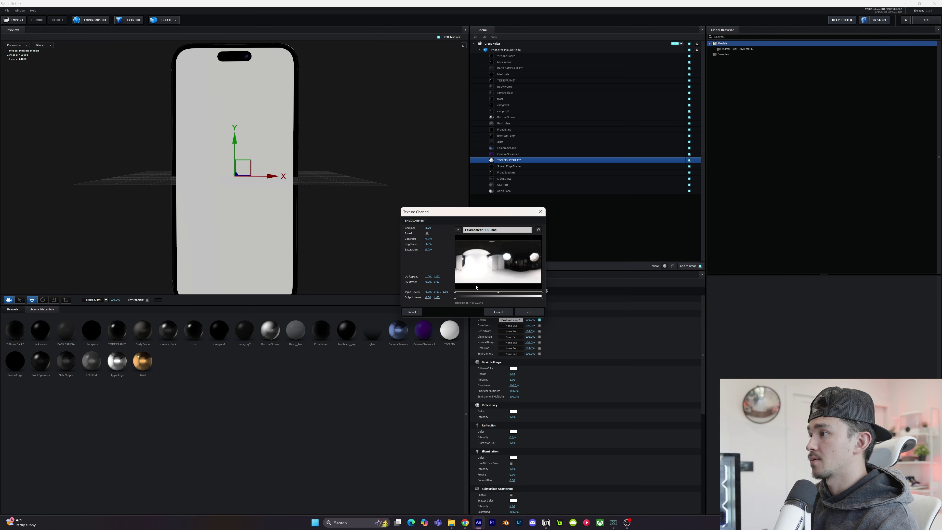
{"action": "left_click", "coordinate": [529, 312]}
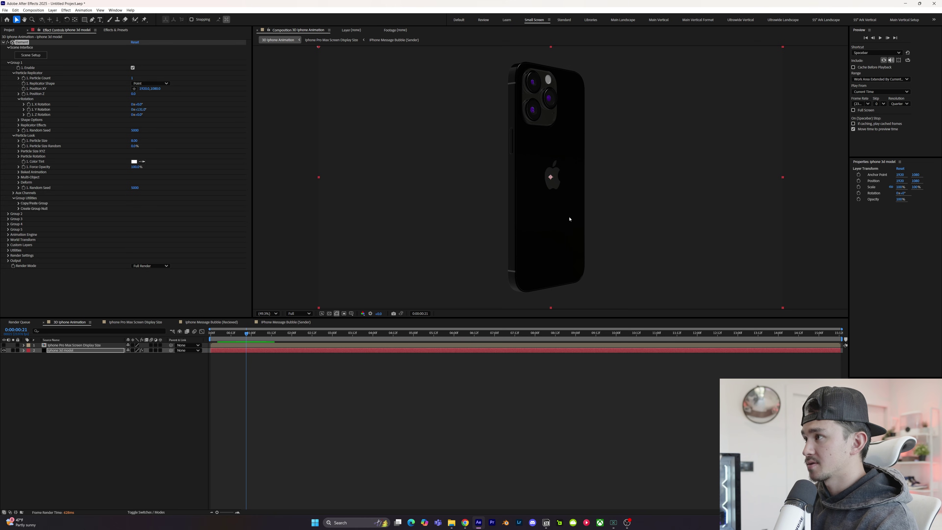
Step: Create a black solid layer named "background" in 3D Iphone Animation
{"action": "right_click", "coordinate": [267, 389]}
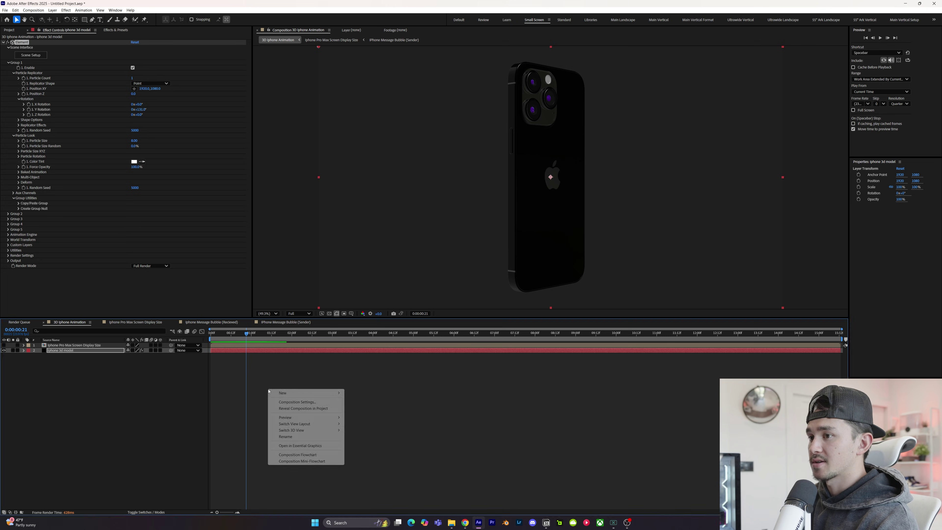
{"action": "mouse_move", "coordinate": [304, 393]}
{"action": "left_click", "coordinate": [361, 408]}
{"action": "key", "text": "BackSpace"}
{"action": "type", "text": "backgrou"}
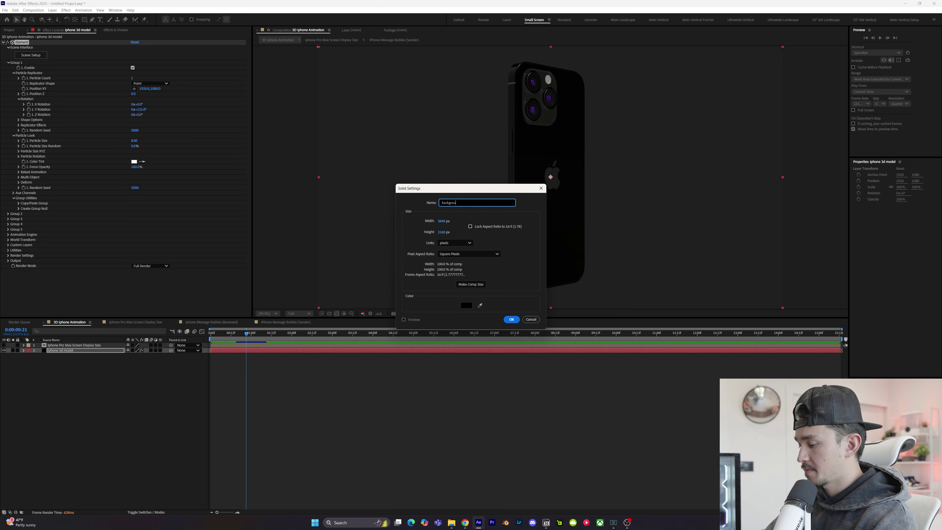
{"action": "type", "text": "nd"}
{"action": "key", "text": "Return"}
Step: Place the background solid below the iphone 3d model layer and give it an orange label
{"action": "left_click_drag", "start_coordinate": [48, 351], "coordinate": [49, 358]}
{"action": "left_click", "coordinate": [29, 355]}
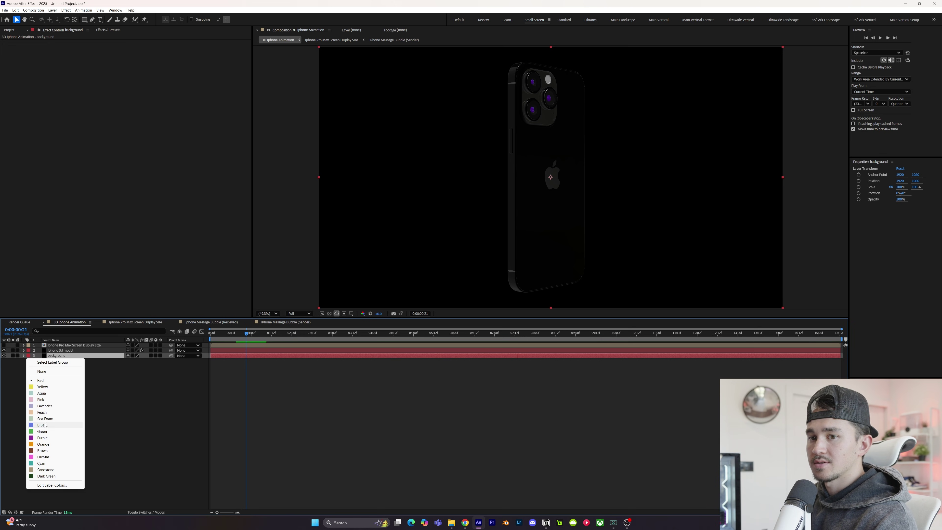
{"action": "left_click", "coordinate": [43, 444]}
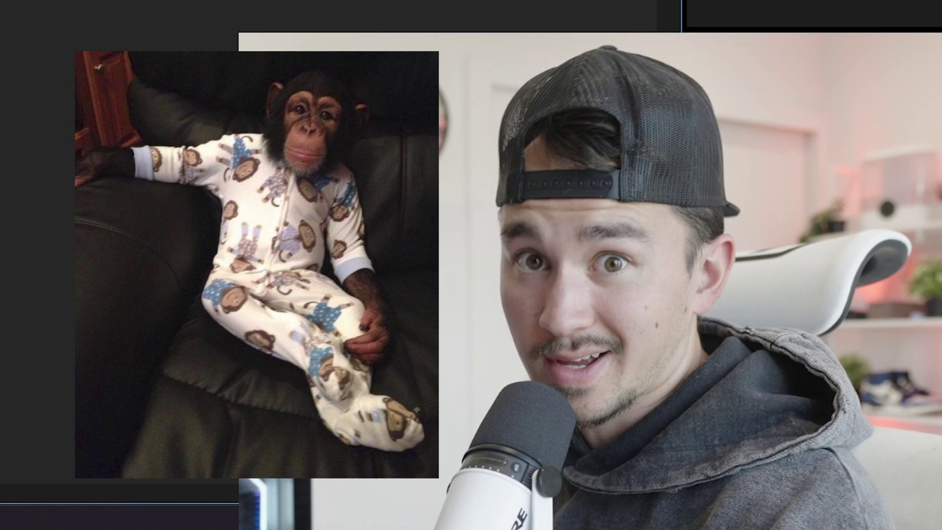
Step: Apply a radial Gradient Ramp to the background layer and move its start point to the center of the frame
{"action": "key", "text": "ctrl+space"}
{"action": "type", "text": "gradie"}
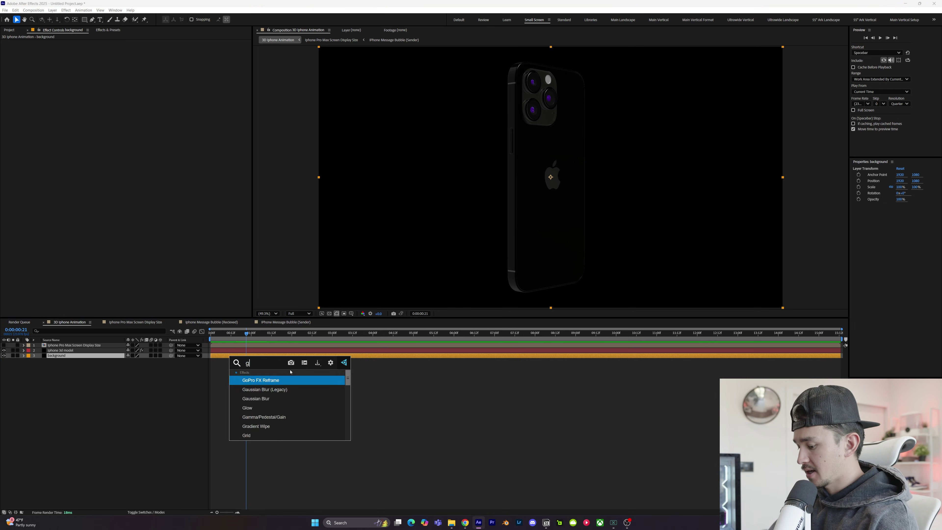
{"action": "left_click", "coordinate": [274, 388]}
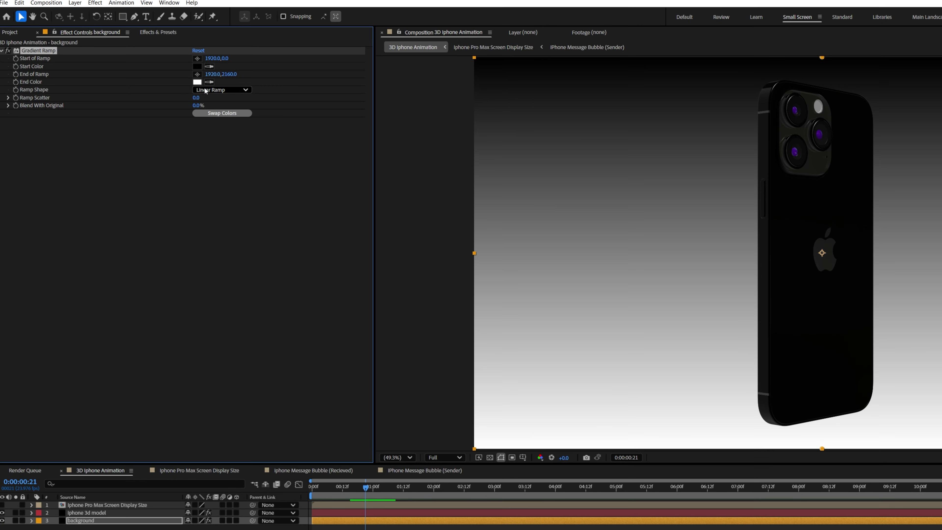
{"action": "left_click", "coordinate": [208, 90]}
{"action": "left_click", "coordinate": [230, 111]}
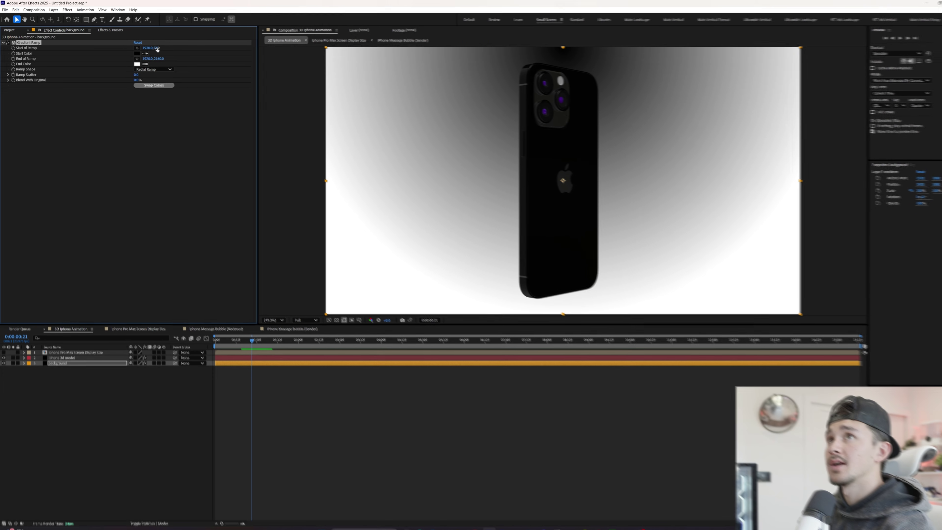
{"action": "left_click_drag", "start_coordinate": [225, 58], "coordinate": [709, 88]}
{"action": "left_click_drag", "start_coordinate": [474, 67], "coordinate": [461, 66]}
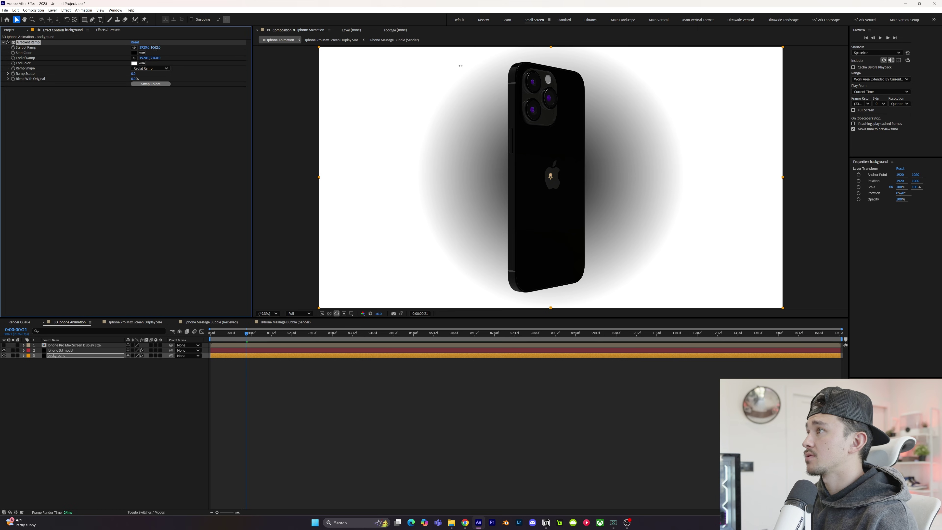
Step: Set the gradient's start color to dark blue and its end color to black (000000)
{"action": "left_click", "coordinate": [134, 53]}
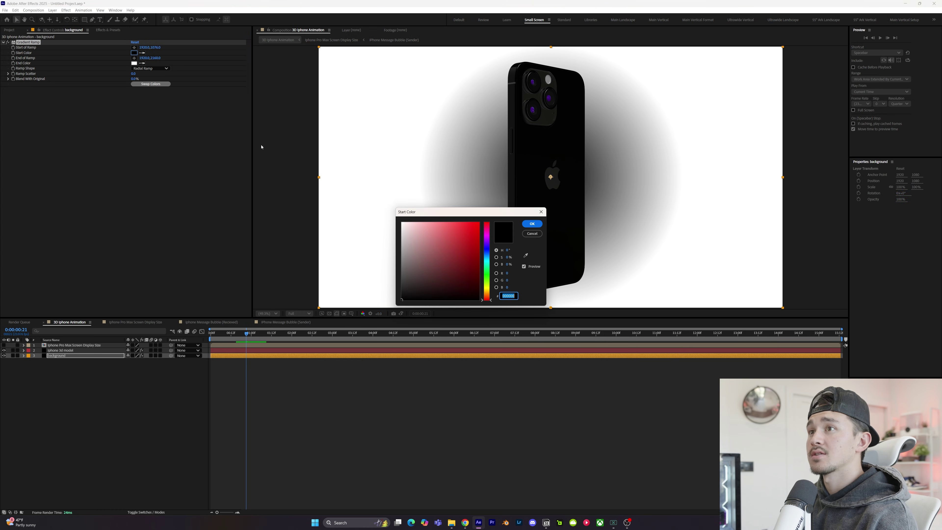
{"action": "left_click_drag", "start_coordinate": [488, 264], "coordinate": [489, 253]}
{"action": "left_click", "coordinate": [480, 267]}
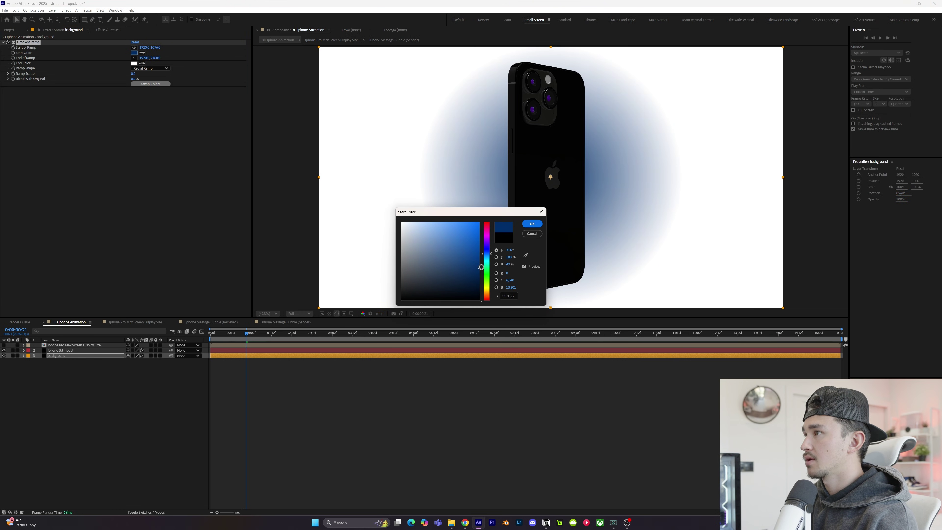
{"action": "left_click", "coordinate": [540, 224]}
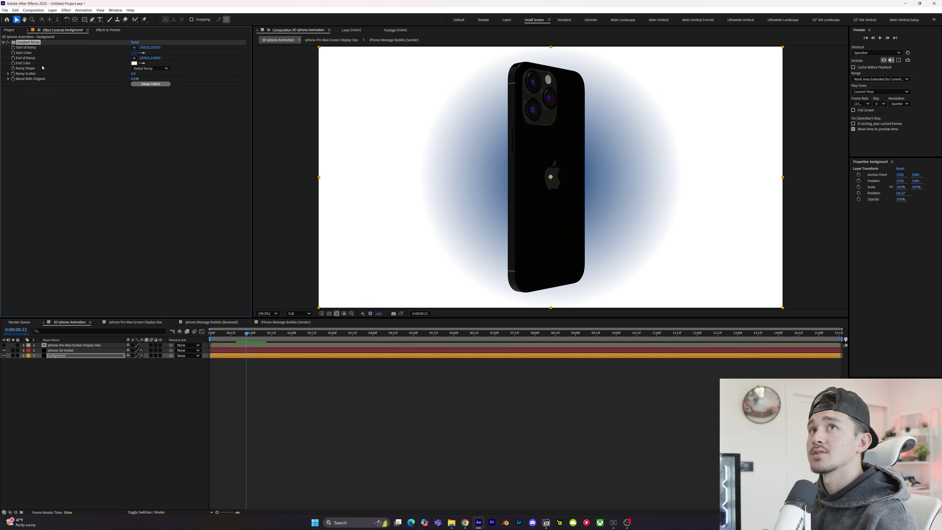
{"action": "left_click", "coordinate": [134, 63]}
{"action": "type", "text": "000000"}
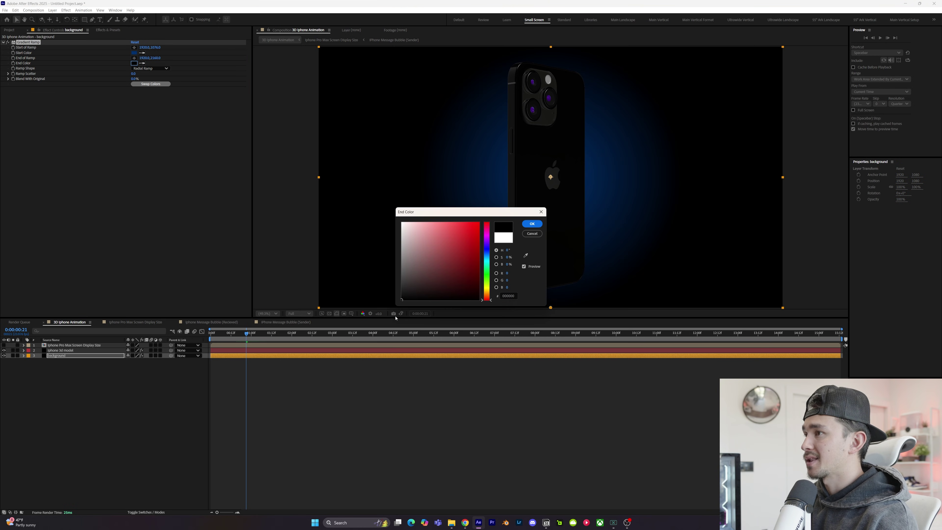
{"action": "left_click", "coordinate": [529, 227]}
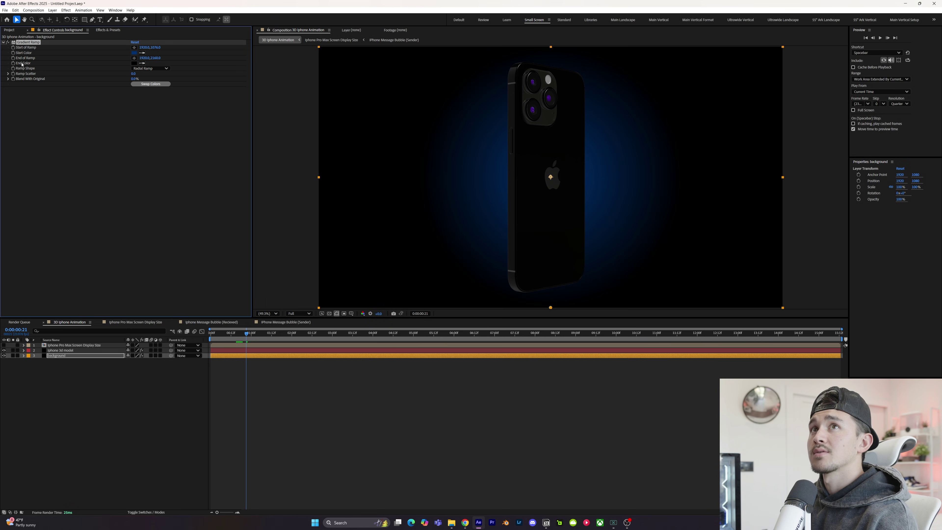
Step: Move the end of the ramp outward until the blue glow fills the frame, and darken the blue start color
{"action": "left_click_drag", "start_coordinate": [338, 71], "coordinate": [468, 72]}
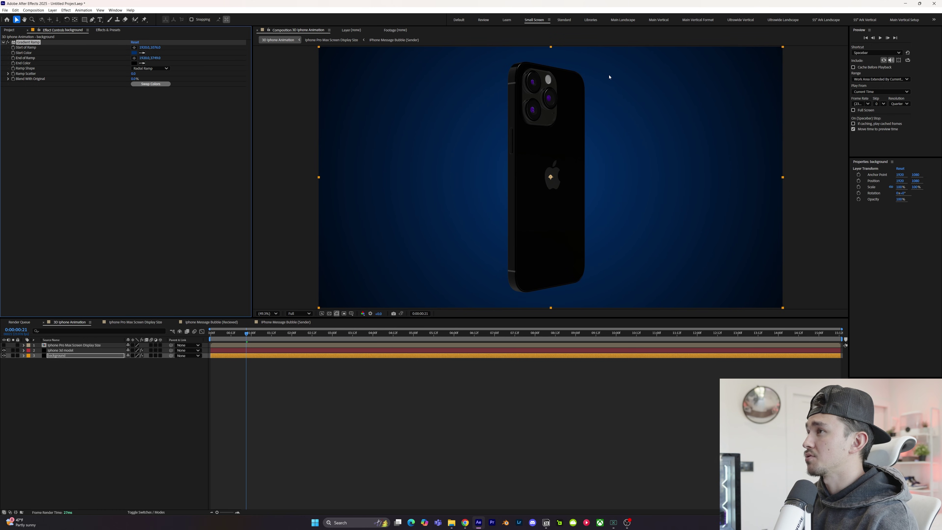
{"action": "left_click", "coordinate": [134, 52]}
{"action": "left_click_drag", "start_coordinate": [464, 270], "coordinate": [484, 278]}
{"action": "left_click", "coordinate": [531, 224]}
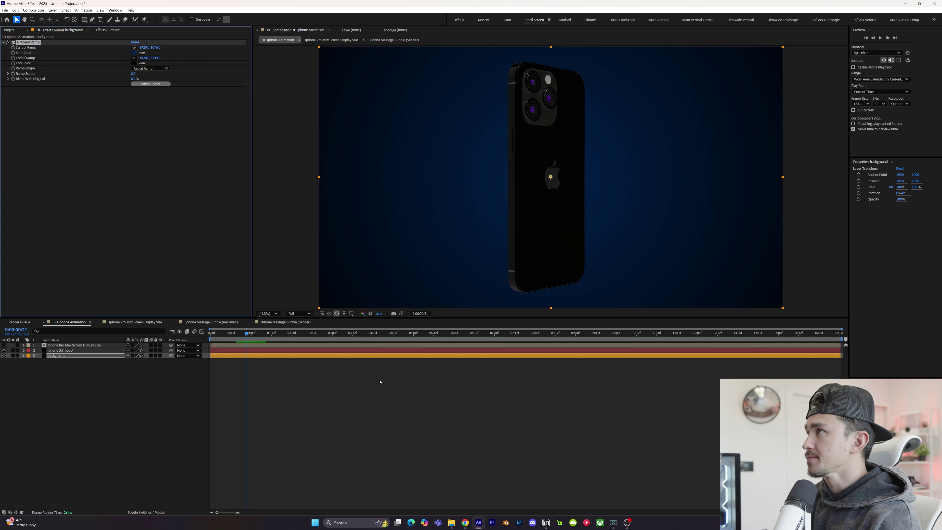
Step: Set Group 1's Y rotation to 0° on the iphone 3d model layer so the phone's screen faces the camera
{"action": "left_click", "coordinate": [60, 349]}
{"action": "left_click", "coordinate": [145, 110]}
{"action": "type", "text": "0"}
{"action": "key", "text": "Return"}
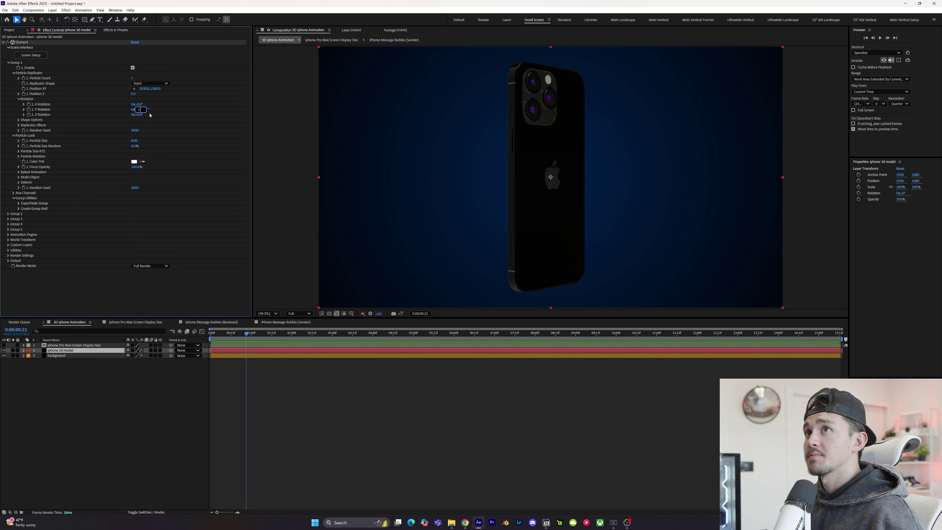
Step: Add an ambient light layer to the 3D Iphone Animation composition
{"action": "right_click", "coordinate": [259, 379]}
{"action": "mouse_move", "coordinate": [304, 384]}
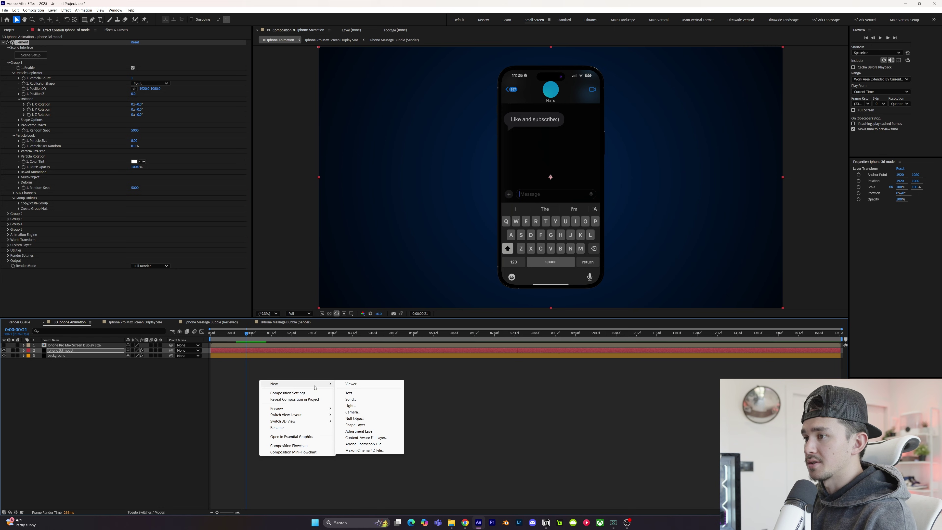
{"action": "left_click", "coordinate": [350, 406]}
{"action": "left_click", "coordinate": [477, 197]}
{"action": "left_click", "coordinate": [471, 231]}
{"action": "left_click", "coordinate": [489, 344]}
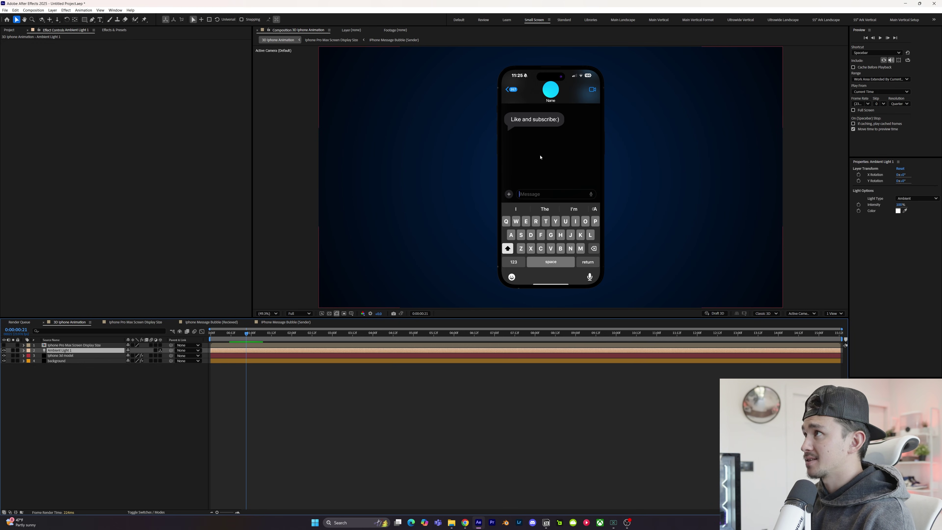
Step: Keyframe Group 1's Position XY, Position Z and X, Y and Z Rotation at 0:00:00:00 and reveal the keyframes in the timeline
{"action": "left_click_drag", "start_coordinate": [252, 334], "coordinate": [210, 335]}
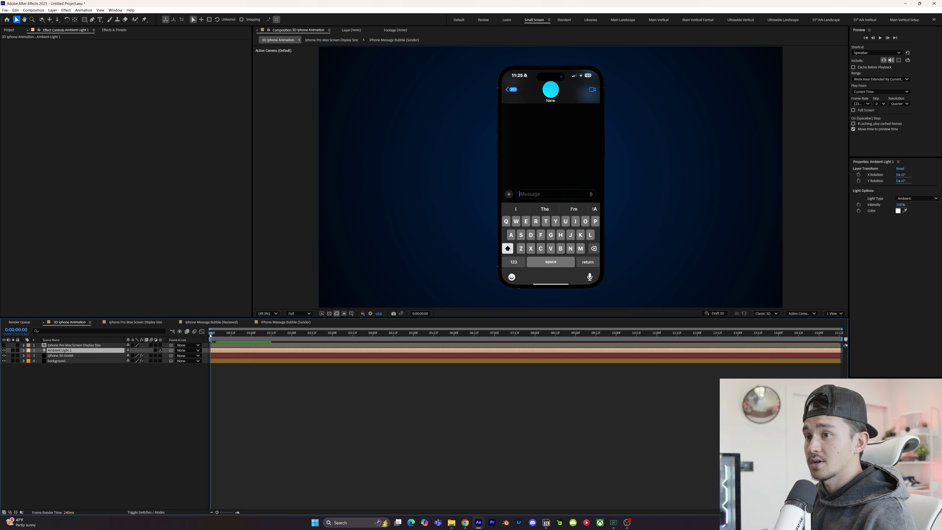
{"action": "left_click", "coordinate": [221, 355]}
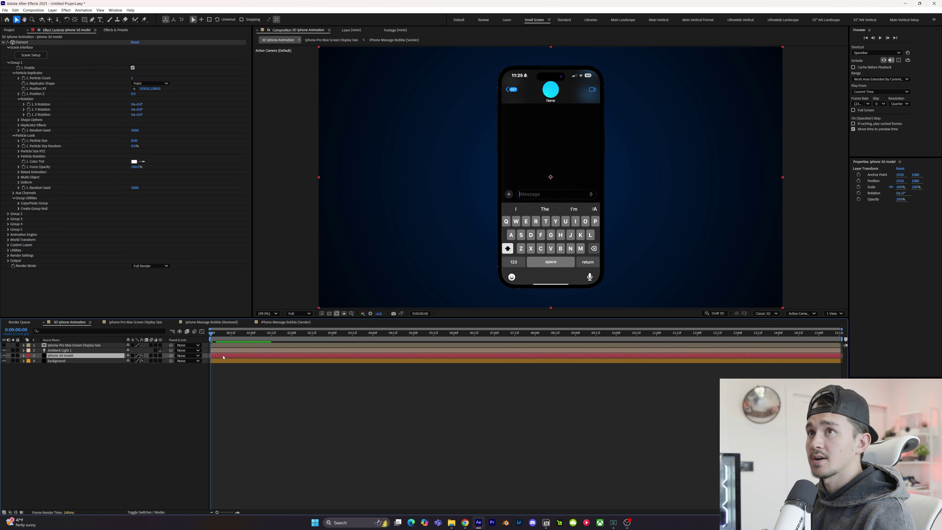
{"action": "left_click", "coordinate": [8, 63]}
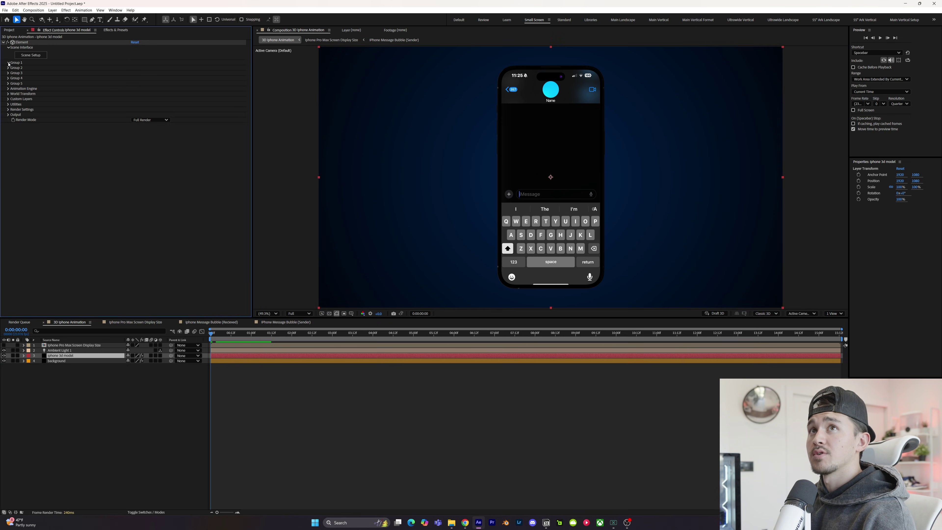
{"action": "left_click", "coordinate": [8, 62]}
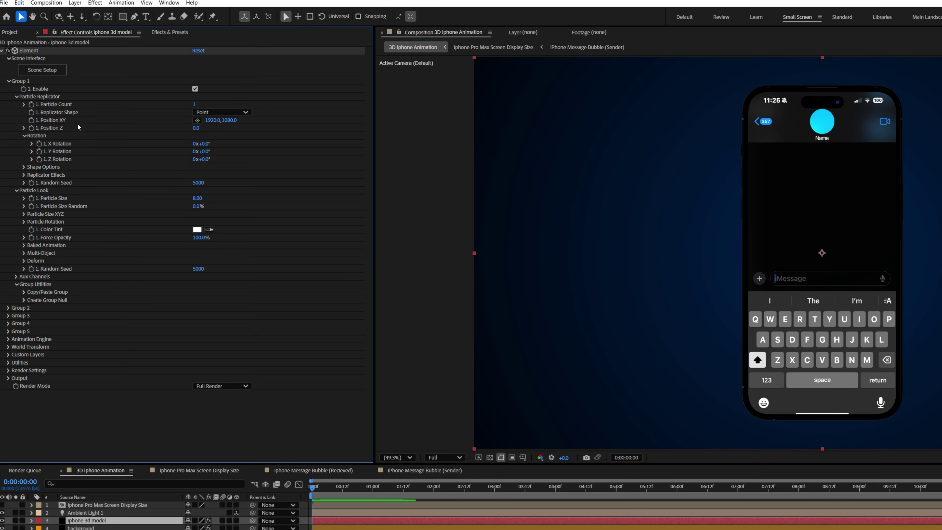
{"action": "left_click", "coordinate": [32, 122]}
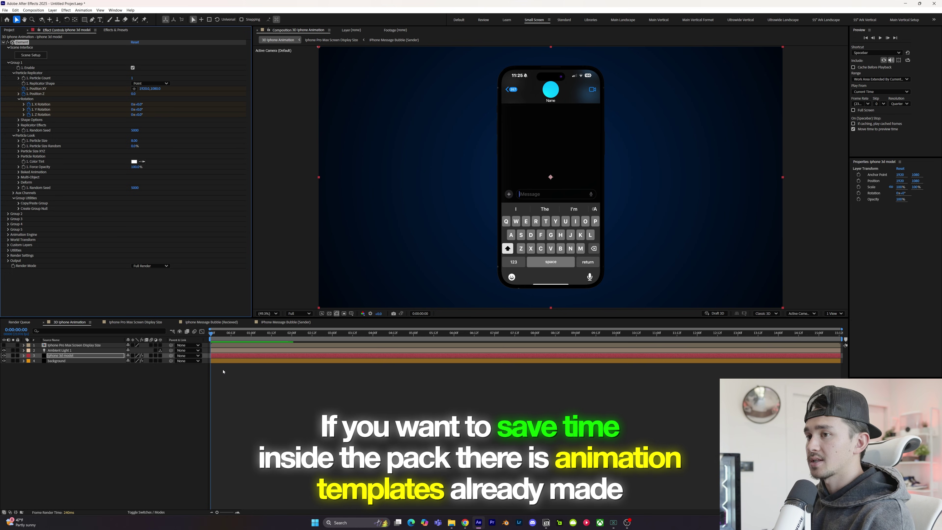
{"action": "key", "text": "u"}
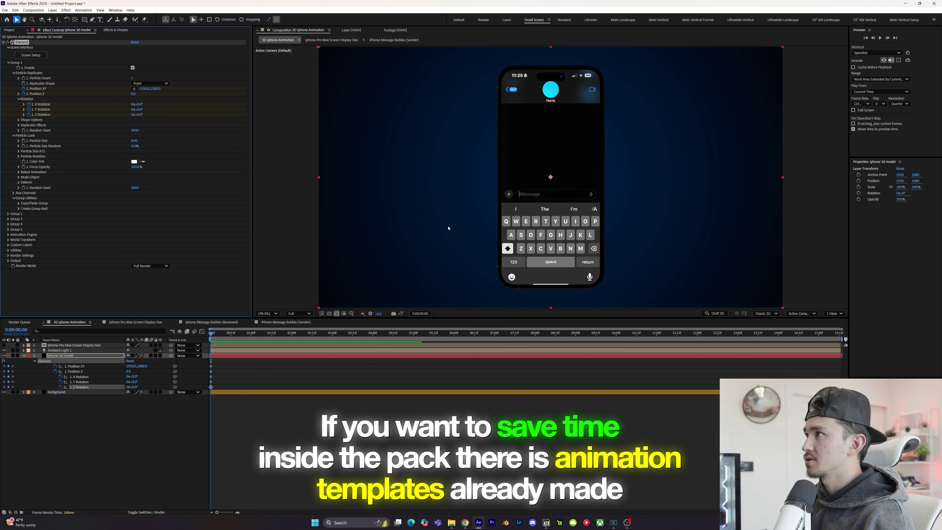
Step: At the first frame, push the phone back to a Position Z of about 3600 and lower it out of frame
{"action": "left_click_drag", "start_coordinate": [128, 372], "coordinate": [247, 361]}
{"action": "left_click_drag", "start_coordinate": [137, 371], "coordinate": [138, 371]}
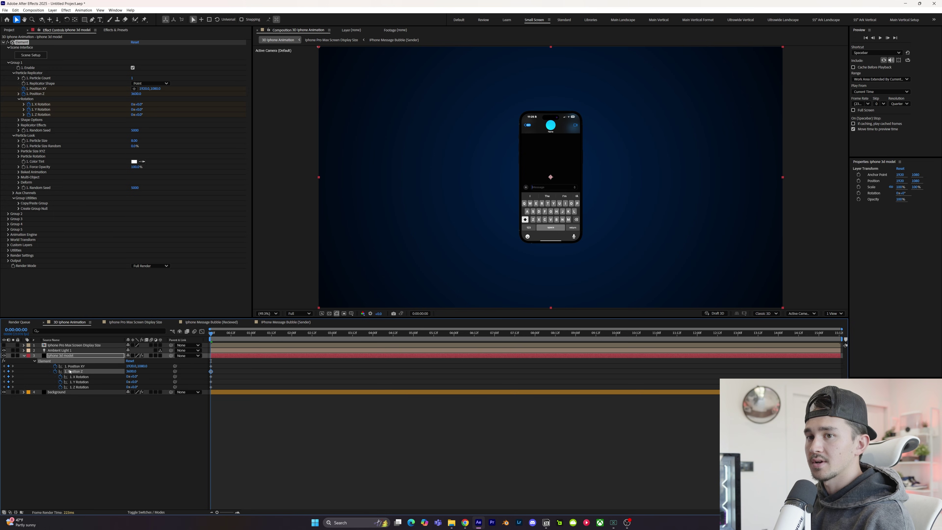
{"action": "left_click_drag", "start_coordinate": [143, 366], "coordinate": [438, 349]}
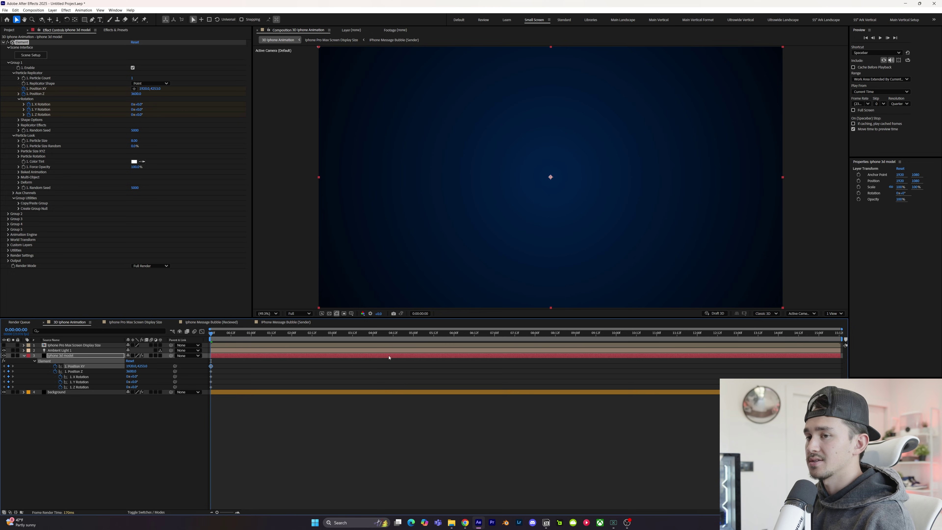
Step: At 0:00:01:00, bring the phone back into frame with a vertical position of 1080
{"action": "left_click_drag", "start_coordinate": [239, 336], "coordinate": [251, 336]}
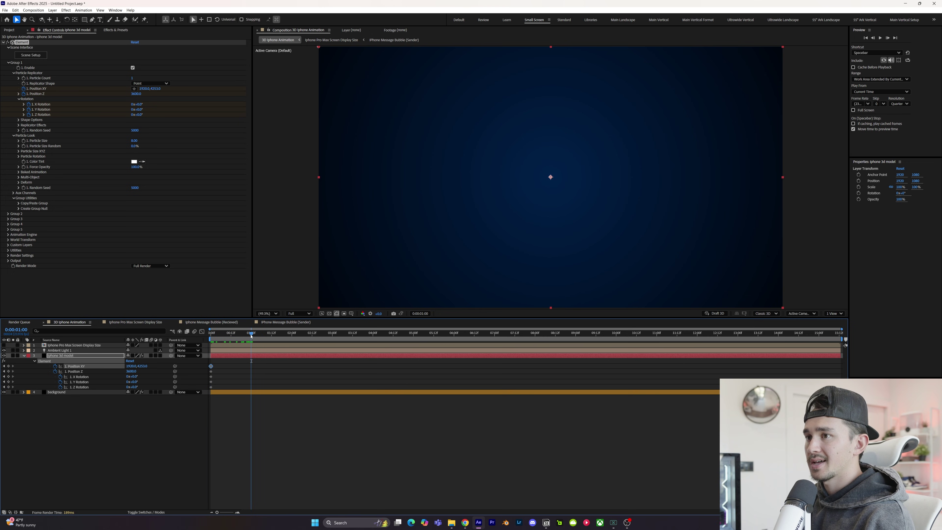
{"action": "left_click", "coordinate": [141, 366]}
{"action": "type", "text": "1080"}
{"action": "key", "text": "Return"}
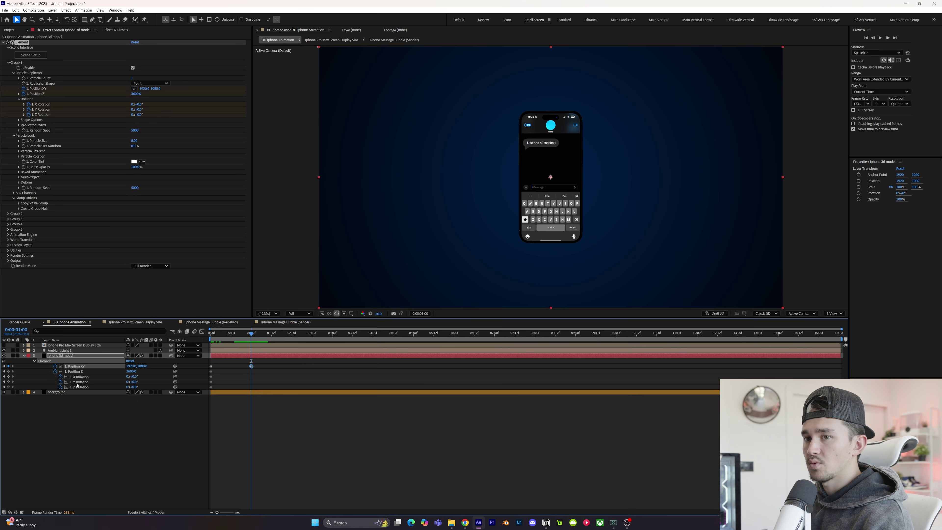
Step: At 0:00:01:00, set the Y rotation to one full revolution and tilt the phone about -19° on the X axis
{"action": "left_click", "coordinate": [127, 383]}
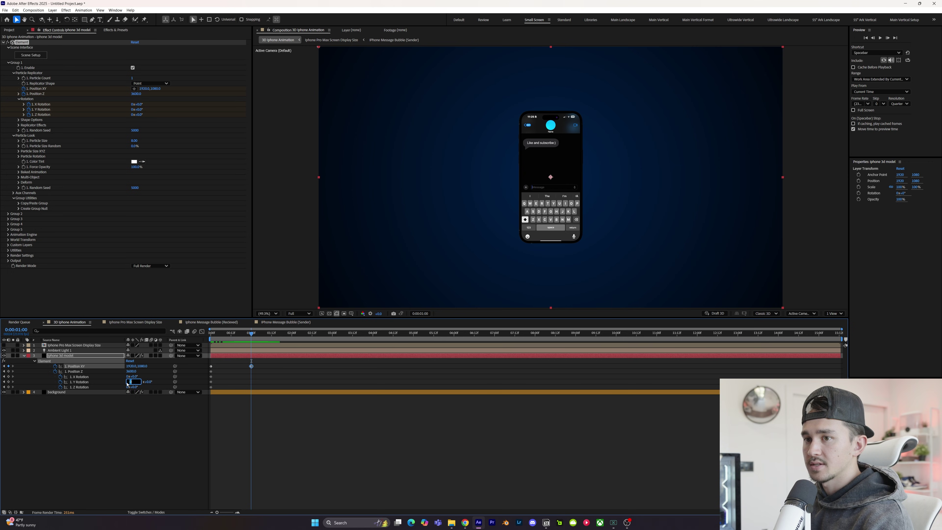
{"action": "type", "text": "1"}
{"action": "key", "text": "Return"}
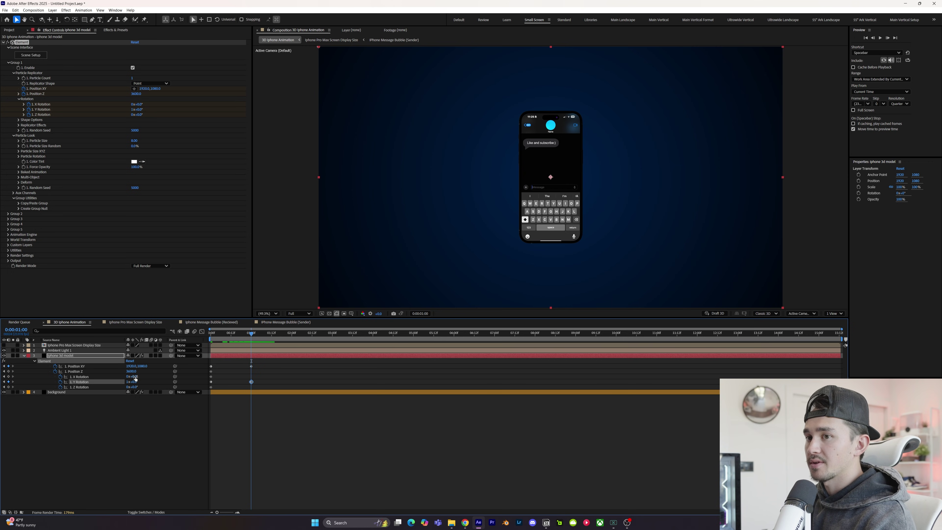
{"action": "left_click_drag", "start_coordinate": [135, 377], "coordinate": [116, 372]}
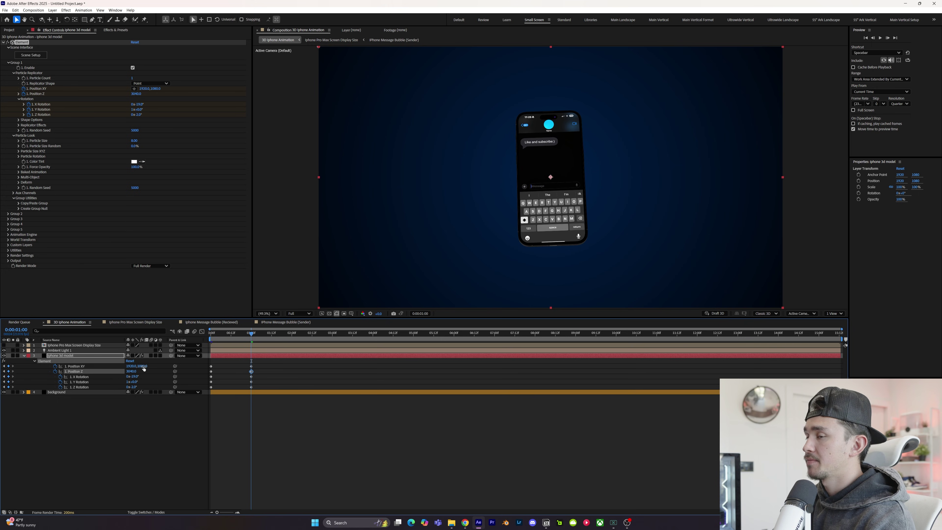
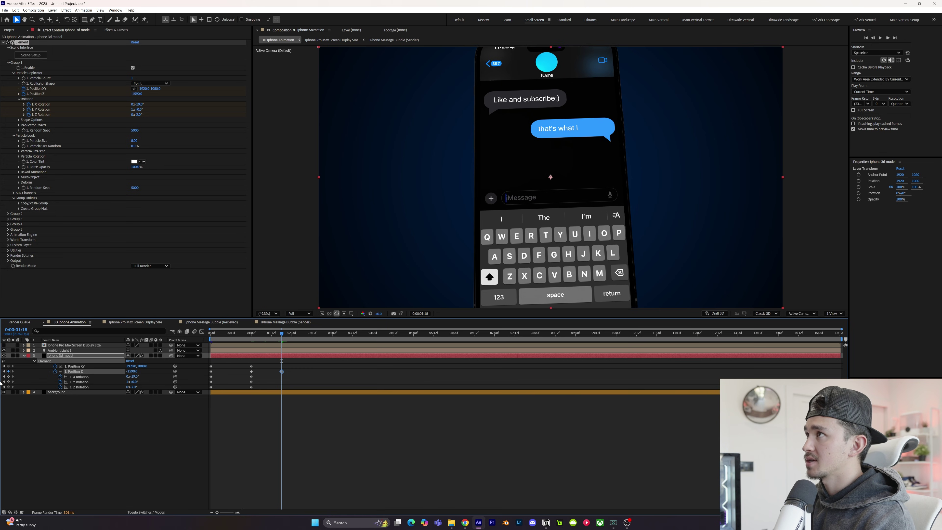
Step: At 0:00:01:18, bring the phone closer with Position Z about -2780 and lower it to a vertical position of about 1597
{"action": "left_click_drag", "start_coordinate": [119, 372], "coordinate": [93, 371]}
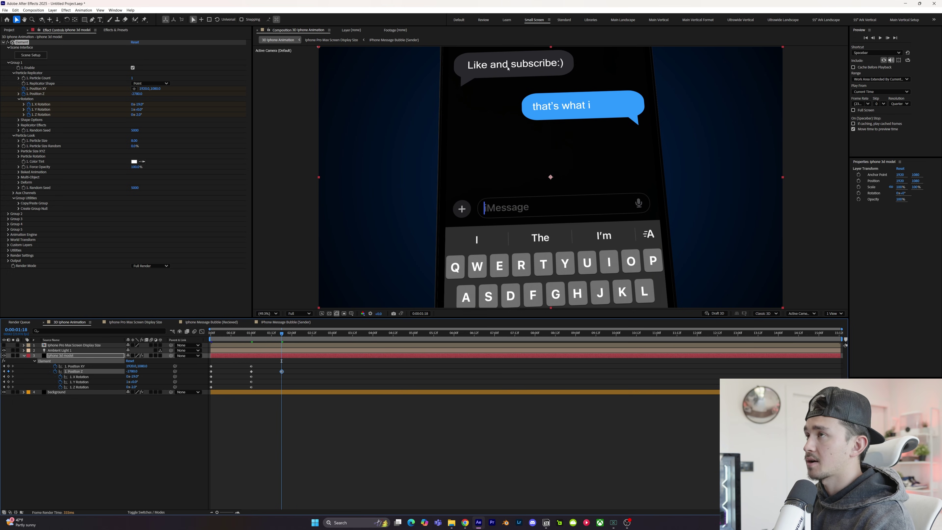
{"action": "left_click_drag", "start_coordinate": [145, 366], "coordinate": [229, 361]}
{"action": "left_click_drag", "start_coordinate": [362, 348], "coordinate": [321, 349]}
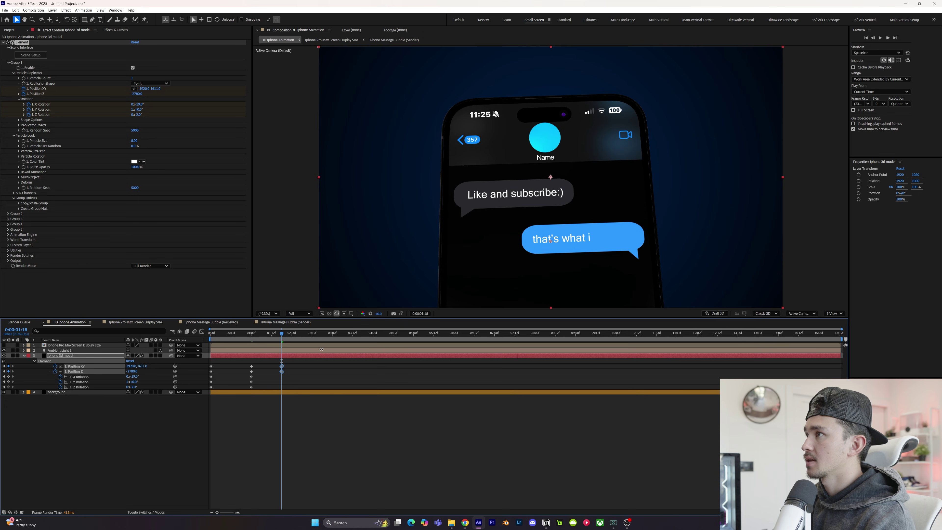
{"action": "left_click_drag", "start_coordinate": [319, 349], "coordinate": [317, 351]}
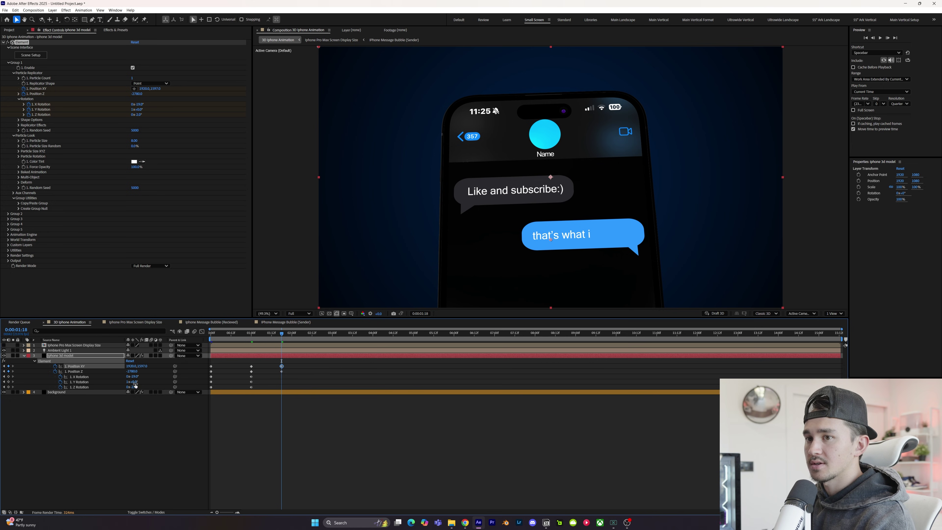
Step: At 0:00:01:18, angle the phone on all three axes with Y rotation about 327°, and shift it closer and to the right
{"action": "left_click_drag", "start_coordinate": [134, 384], "coordinate": [122, 379]}
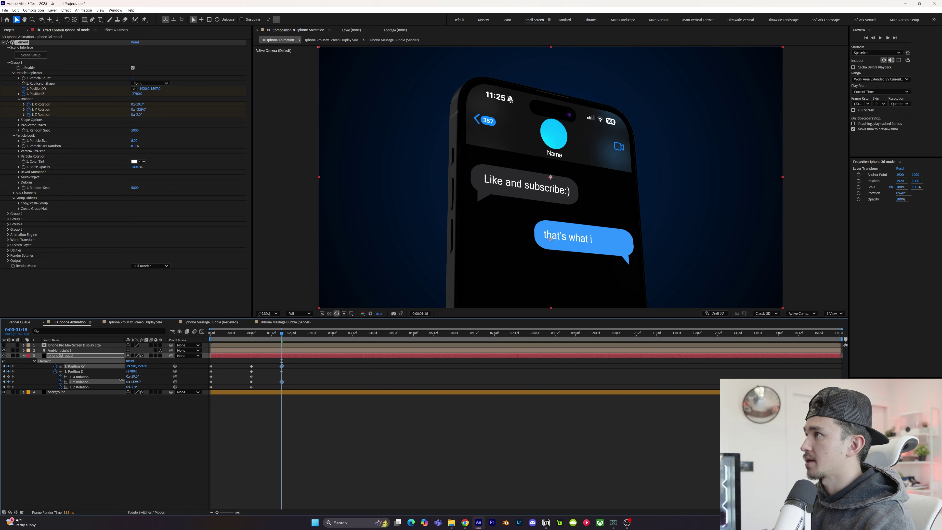
{"action": "mouse_move", "coordinate": [121, 380]}
{"action": "left_mouse_down"}
{"action": "mouse_move", "coordinate": [135, 388]}
{"action": "mouse_move", "coordinate": [133, 376]}
{"action": "left_mouse_up"}
{"action": "key", "text": "ctrl+z"}
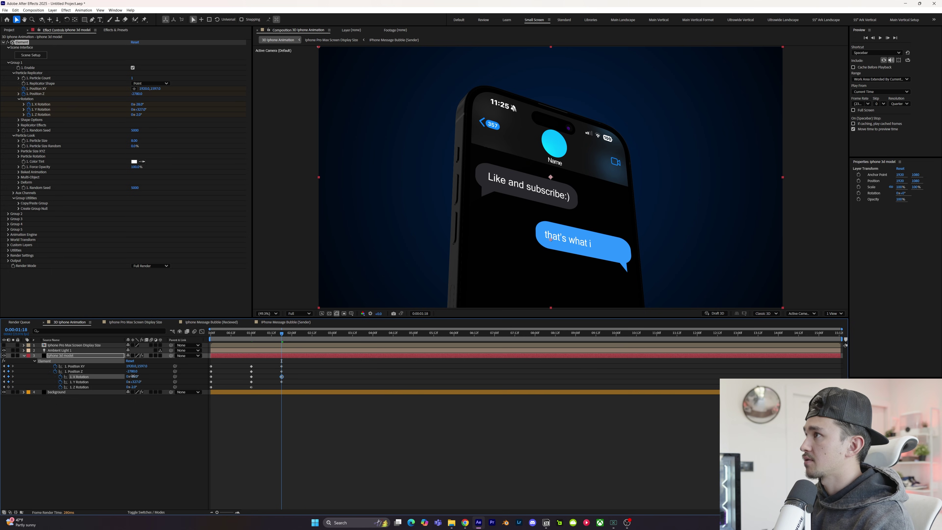
{"action": "left_click_drag", "start_coordinate": [134, 387], "coordinate": [111, 371]}
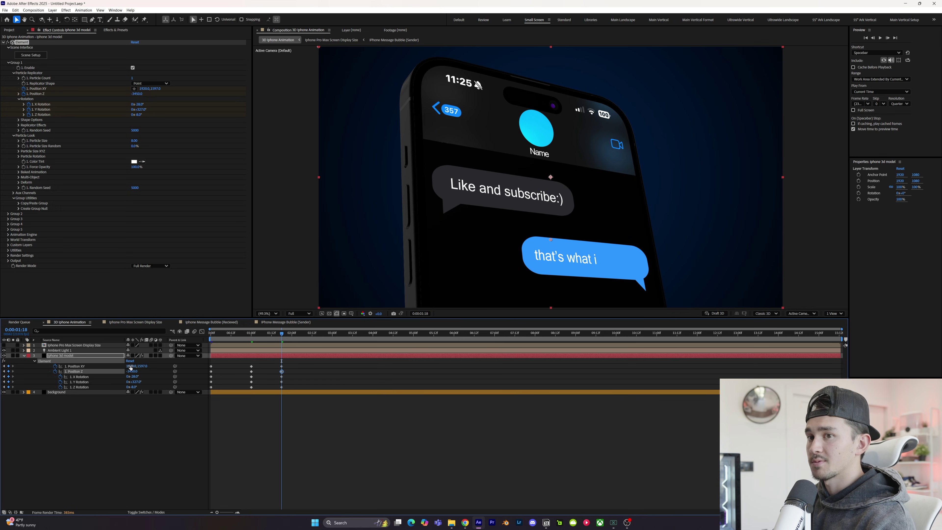
{"action": "left_click_drag", "start_coordinate": [130, 366], "coordinate": [179, 362]}
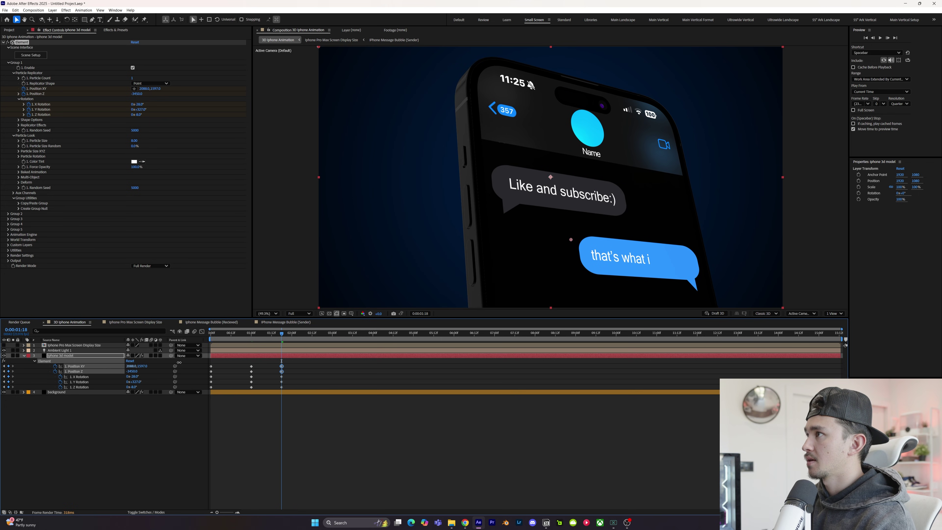
Step: At 0:00:02:19, turn the phone to a Y rotation of one revolution plus about 28°, shift it left and up, and bring it closer
{"action": "left_click_drag", "start_coordinate": [282, 333], "coordinate": [325, 338]}
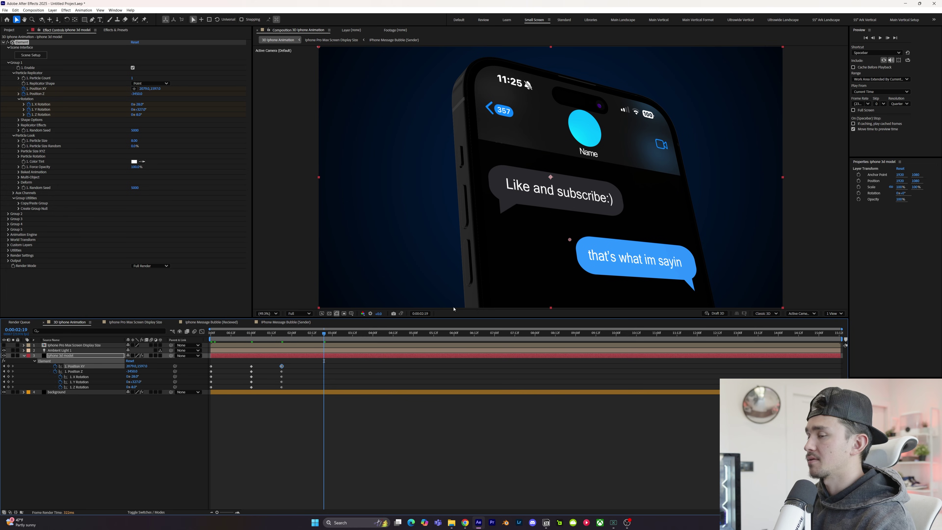
{"action": "left_click_drag", "start_coordinate": [134, 384], "coordinate": [48, 361]}
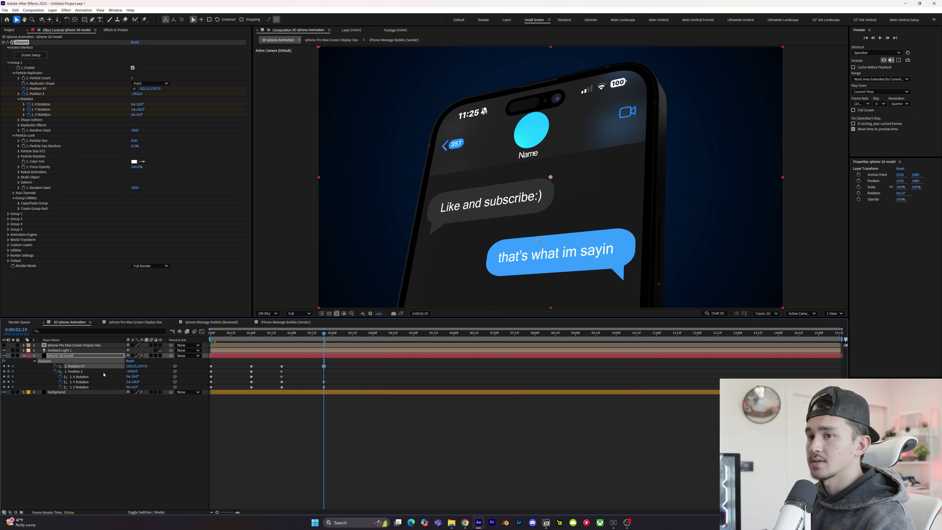
{"action": "left_click_drag", "start_coordinate": [130, 366], "coordinate": [66, 371]}
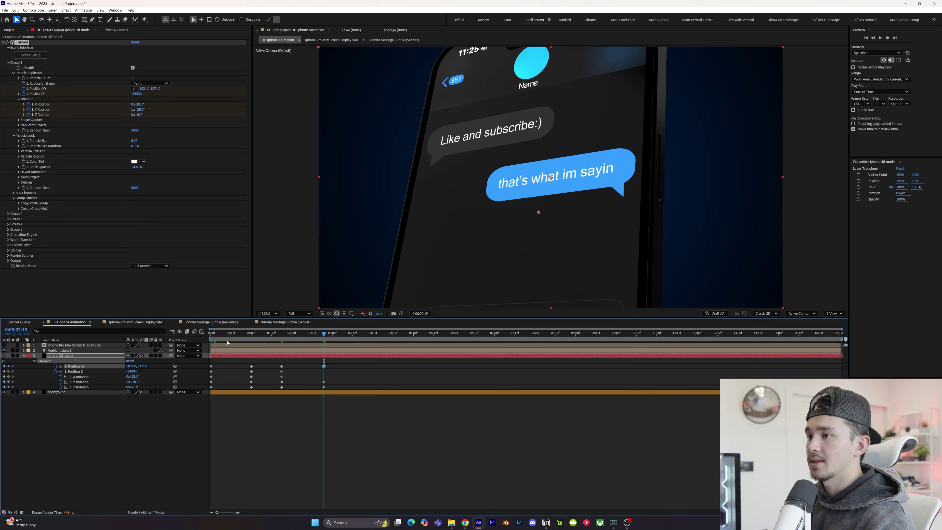
{"action": "left_click_drag", "start_coordinate": [132, 372], "coordinate": [122, 371]}
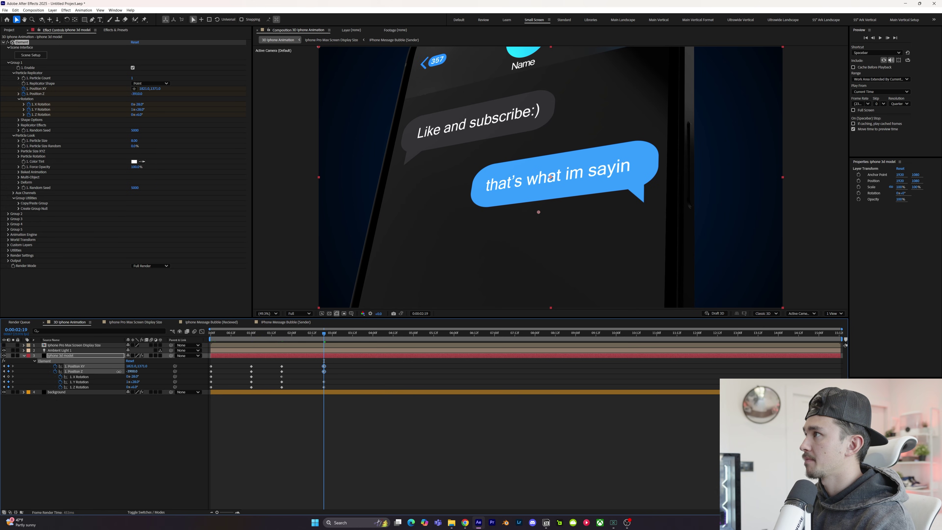
{"action": "left_click", "coordinate": [457, 270]}
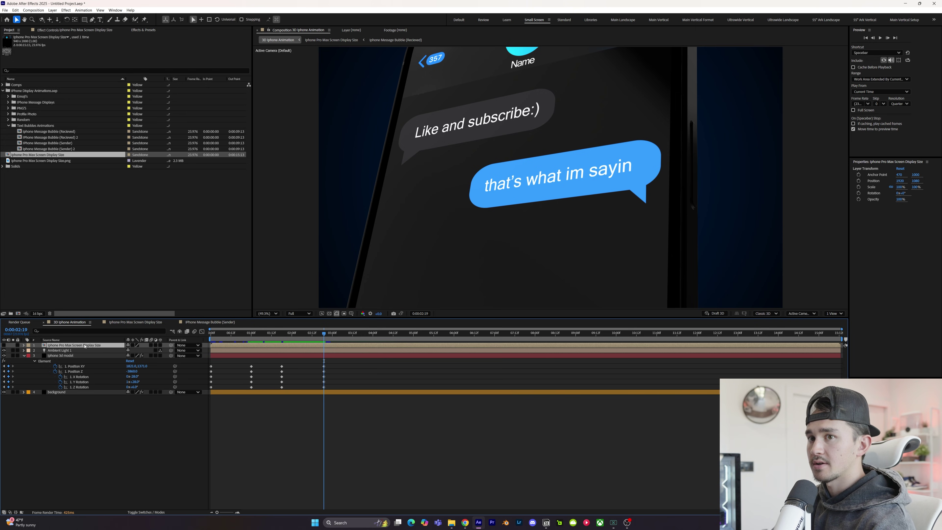
Step: Add the second received message bubble to the phone screen composition, starting at 0:00:02:19
{"action": "double_click", "coordinate": [329, 347]}
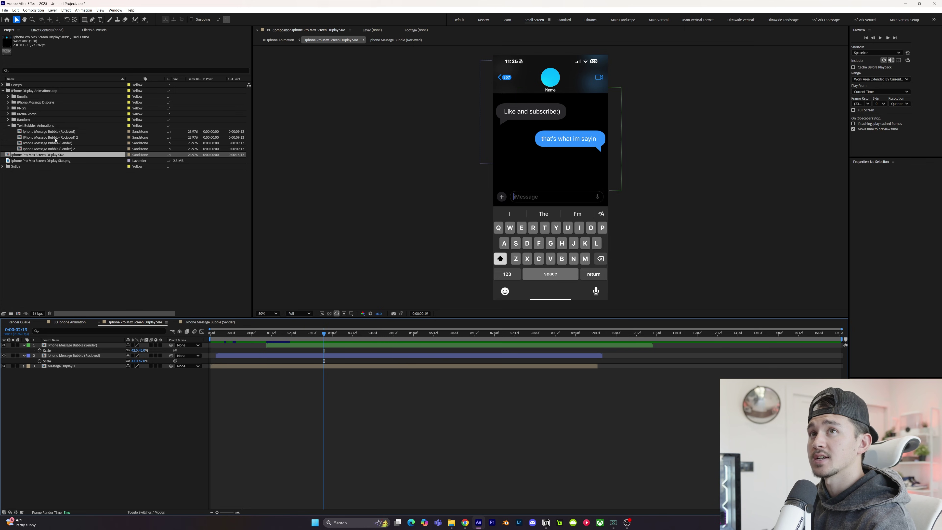
{"action": "left_click", "coordinate": [44, 138]}
{"action": "left_click_drag", "start_coordinate": [48, 139], "coordinate": [329, 347]}
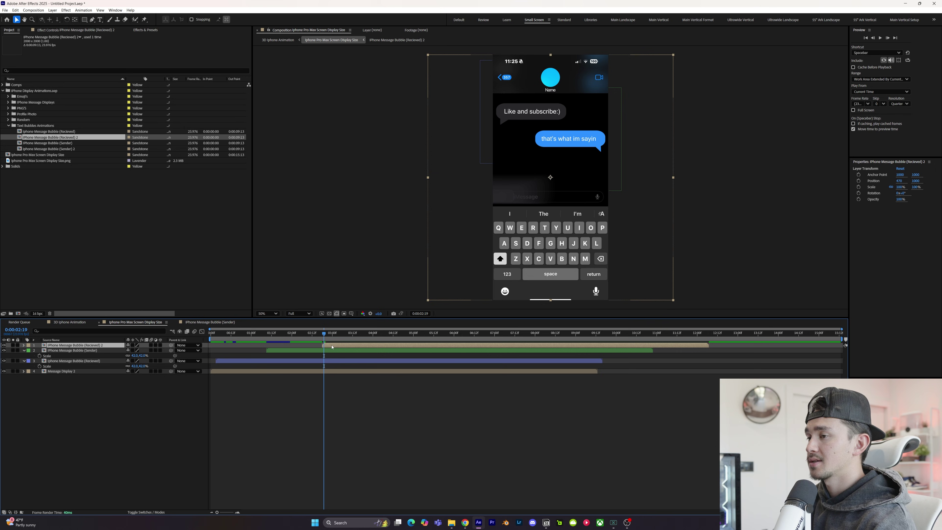
Step: Replace the placeholder text in the second received bubble with "You onto something blah blah blah"
{"action": "double_click", "coordinate": [332, 346]}
{"action": "left_click_drag", "start_coordinate": [231, 336], "coordinate": [293, 336]}
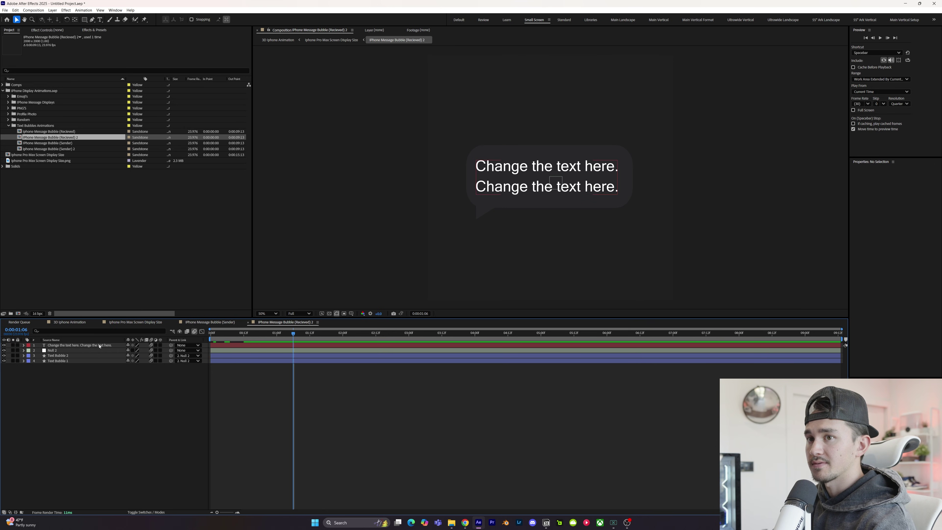
{"action": "left_click", "coordinate": [99, 345]}
{"action": "double_click", "coordinate": [287, 347]}
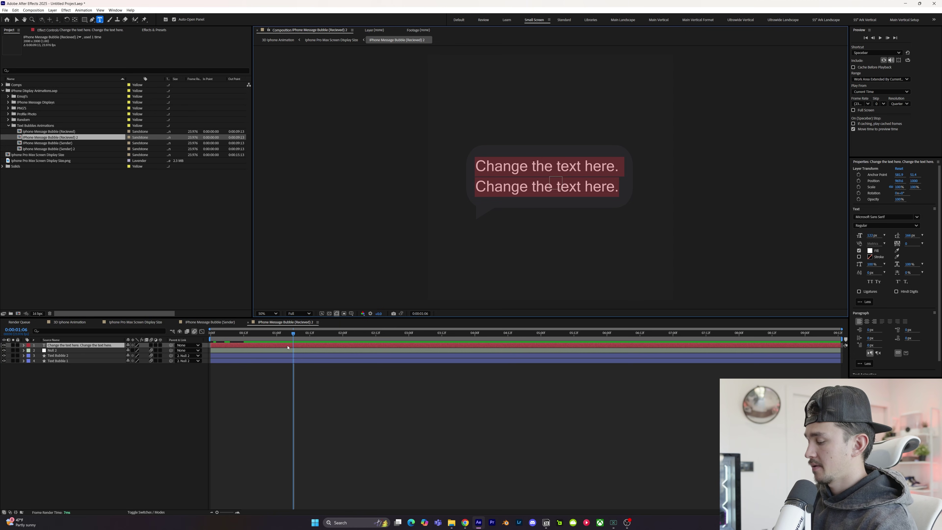
{"action": "type", "text": "You onto something blah blah blah"}
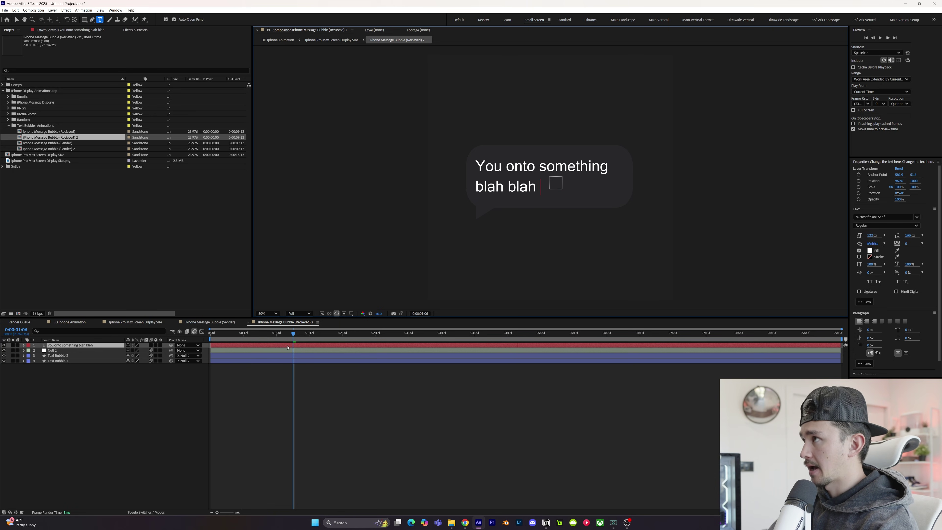
{"action": "key", "text": "Escape"}
{"action": "left_click", "coordinate": [294, 345]}
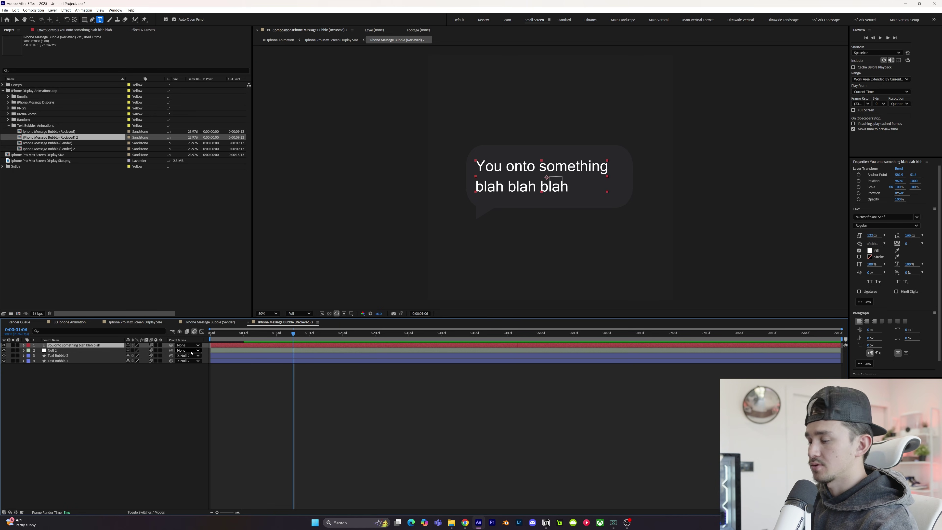
Step: Shift the message text slightly right so it sits centred inside its bubble
{"action": "key", "text": "p"}
{"action": "left_click_drag", "start_coordinate": [131, 351], "coordinate": [146, 349]}
{"action": "key", "text": "ctrl+shift+a"}
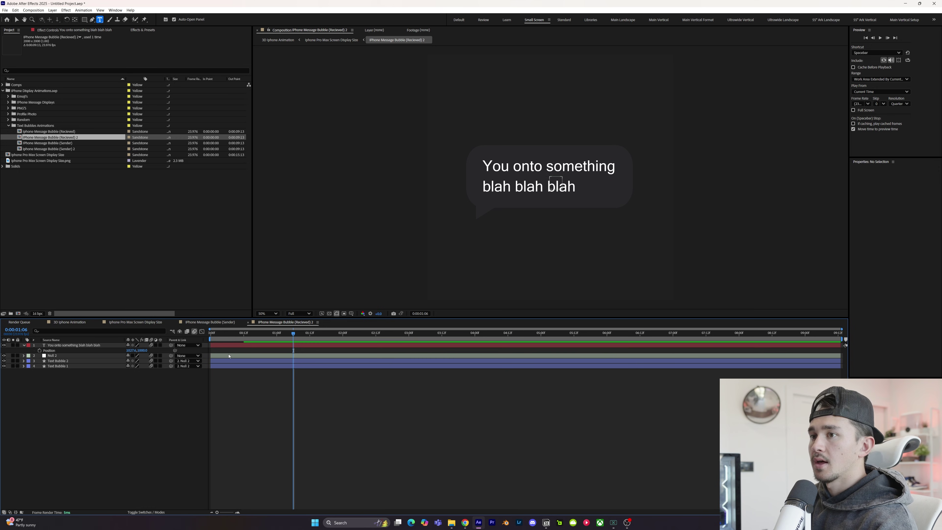
Step: In the phone screen composition, scale the new received bubble to 42% and place it below the blue reply, aligned with the first received message
{"action": "left_click", "coordinate": [136, 322]}
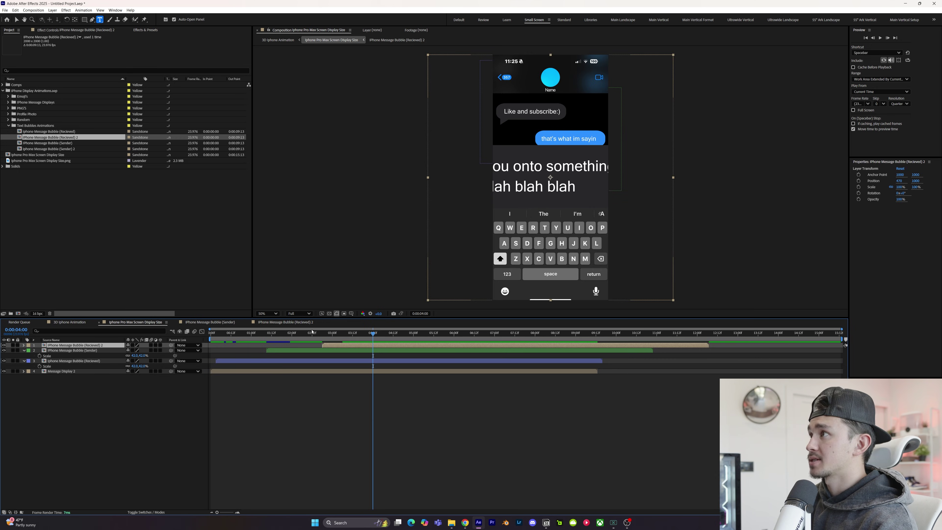
{"action": "key", "text": "s"}
{"action": "left_click", "coordinate": [147, 350]}
{"action": "type", "text": "42"}
{"action": "key", "text": "Return"}
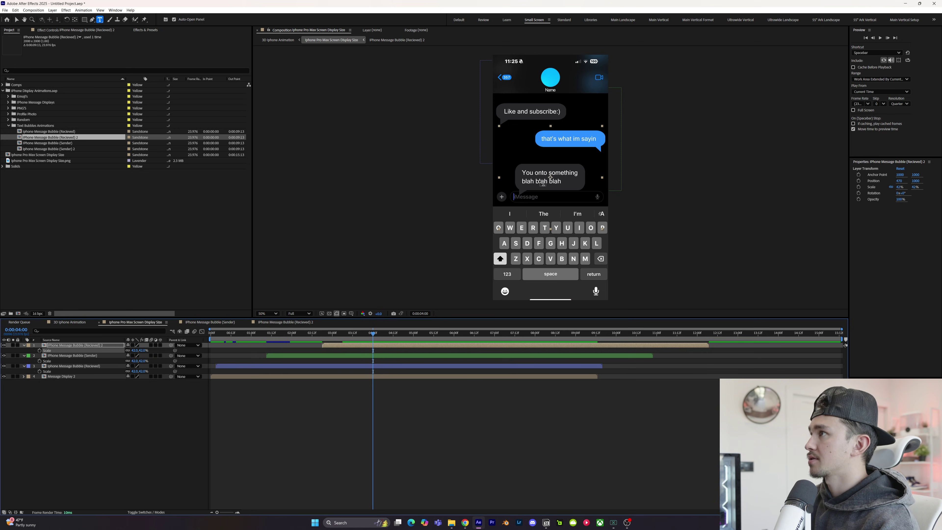
{"action": "key", "text": "v"}
{"action": "left_click_drag", "start_coordinate": [541, 182], "coordinate": [518, 173]}
{"action": "key", "text": "ctrl+shift+a"}
{"action": "left_click", "coordinate": [343, 345]}
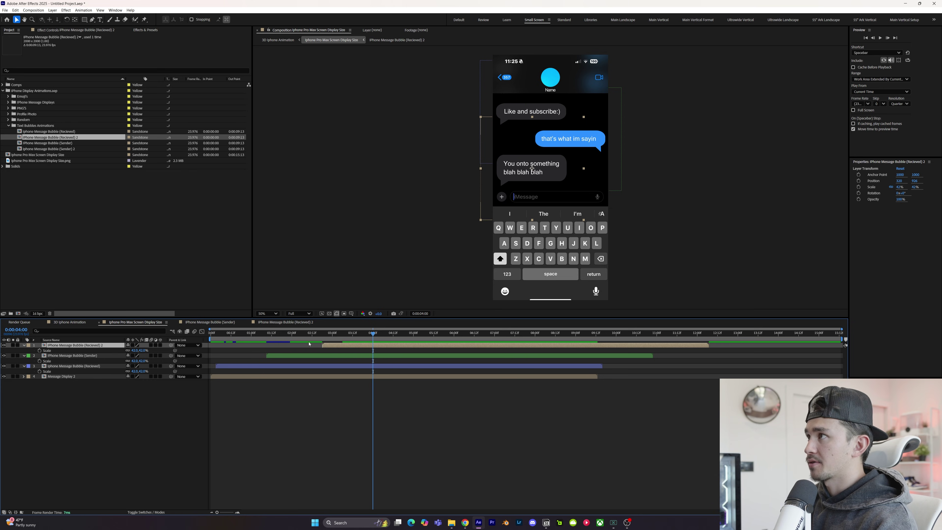
Step: In the 3D phone composition at 0:00:03:21, set the phone's Y rotation to about 316° and adjust its Z rotation to straighten the angle
{"action": "left_click", "coordinate": [76, 323]}
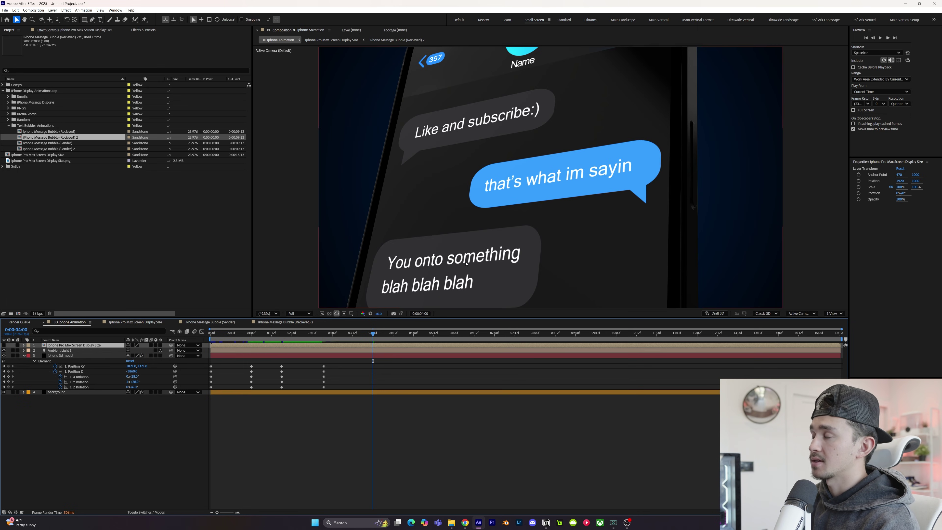
{"action": "left_click", "coordinate": [324, 334]}
{"action": "left_click_drag", "start_coordinate": [324, 336], "coordinate": [369, 335]}
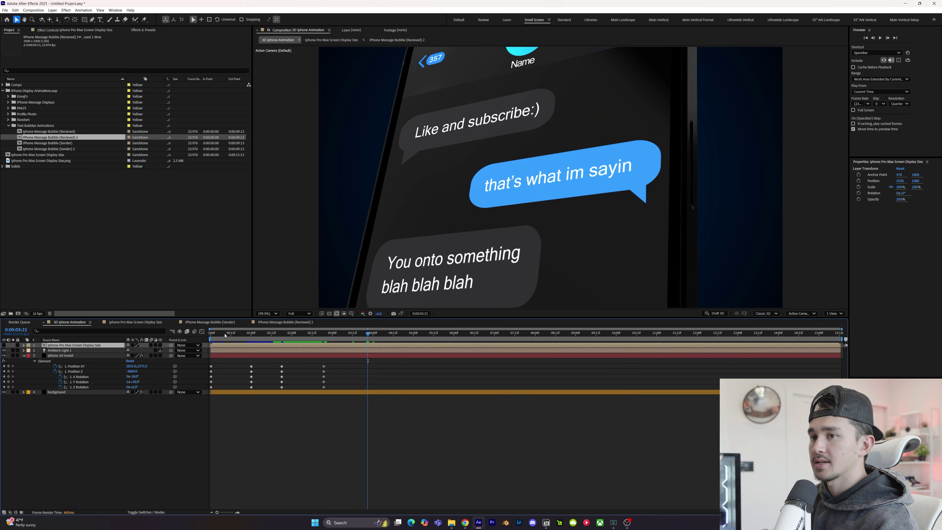
{"action": "left_click", "coordinate": [68, 356]}
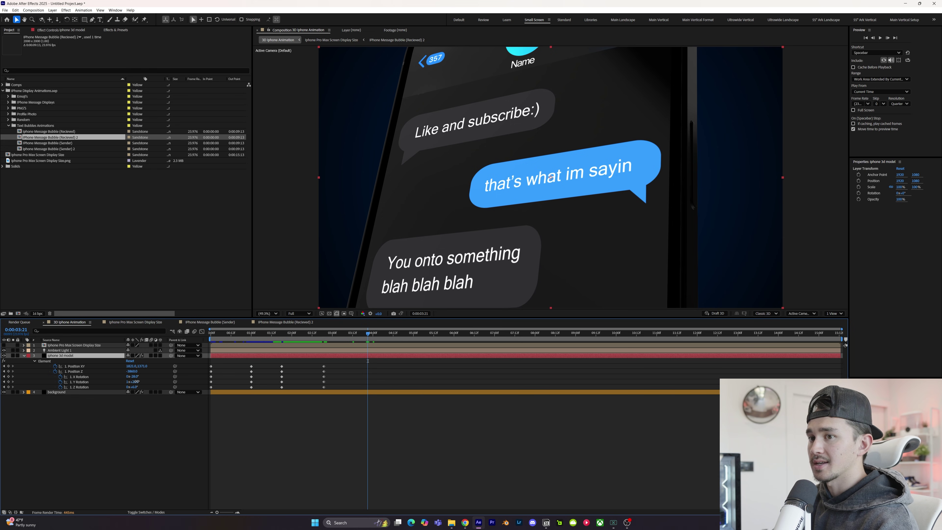
{"action": "left_click_drag", "start_coordinate": [136, 383], "coordinate": [131, 382]}
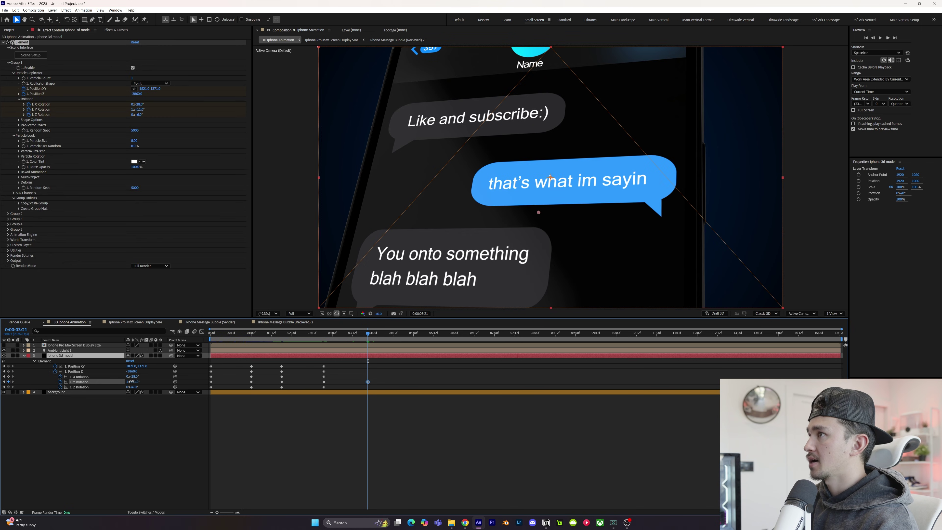
{"action": "left_click_drag", "start_coordinate": [131, 381], "coordinate": [116, 384]}
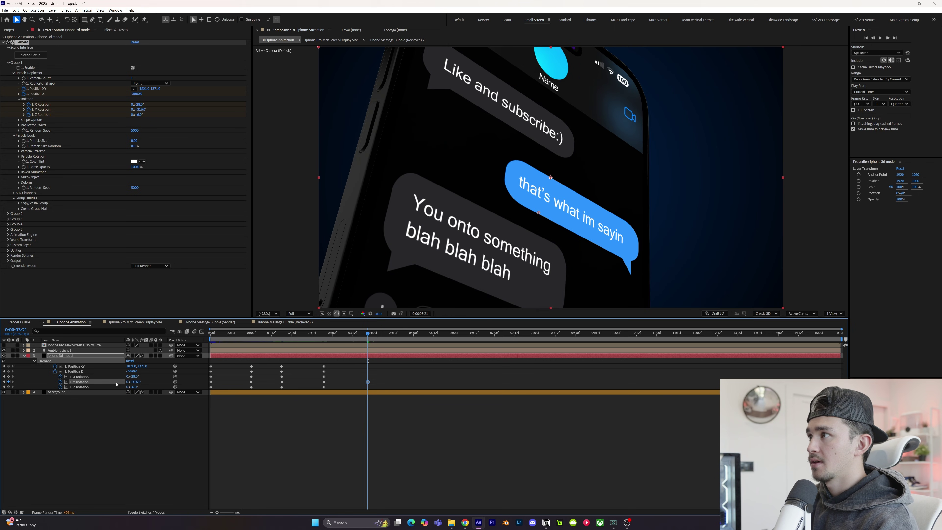
{"action": "left_click_drag", "start_coordinate": [133, 387], "coordinate": [132, 386]}
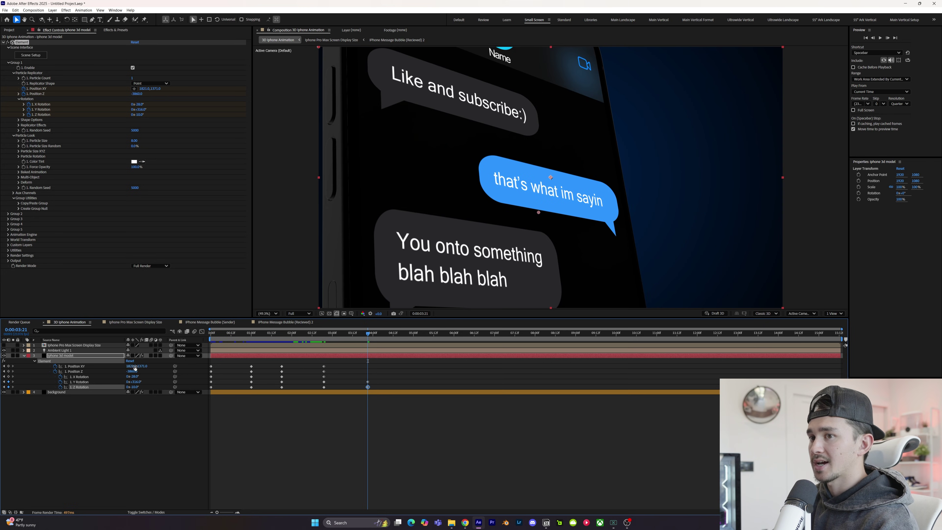
Step: At 0:00:03:21, reposition the phone to about 1971, 1214, tilt it to about -42° on the X axis and move it farther back
{"action": "left_click_drag", "start_coordinate": [142, 367], "coordinate": [86, 366]}
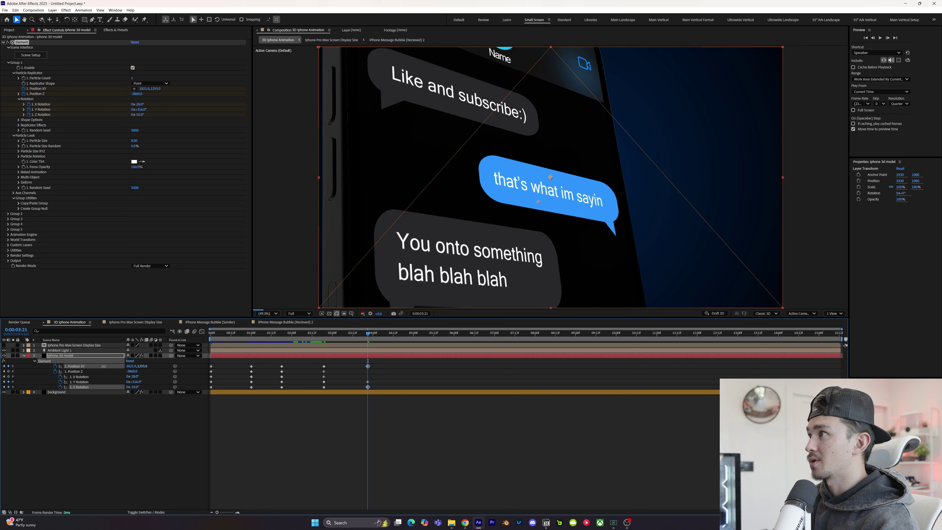
{"action": "mouse_move", "coordinate": [142, 366]}
{"action": "left_mouse_down"}
{"action": "mouse_move", "coordinate": [125, 368]}
{"action": "mouse_move", "coordinate": [161, 363]}
{"action": "left_mouse_up"}
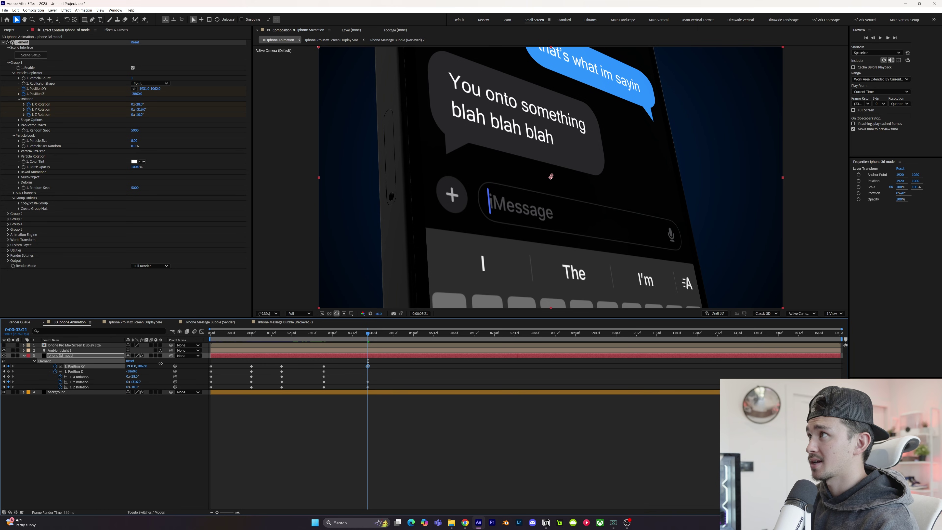
{"action": "left_click_drag", "start_coordinate": [143, 368], "coordinate": [171, 362]}
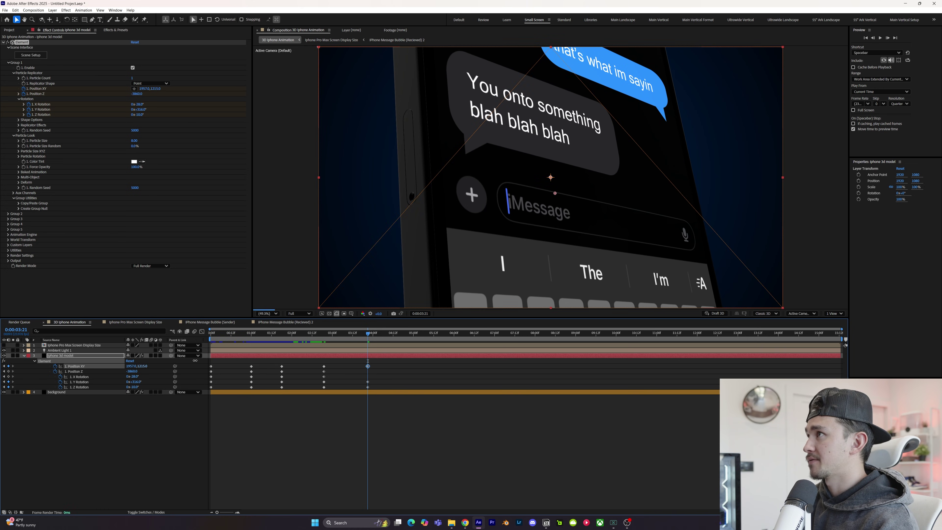
{"action": "left_click_drag", "start_coordinate": [142, 365], "coordinate": [142, 365]}
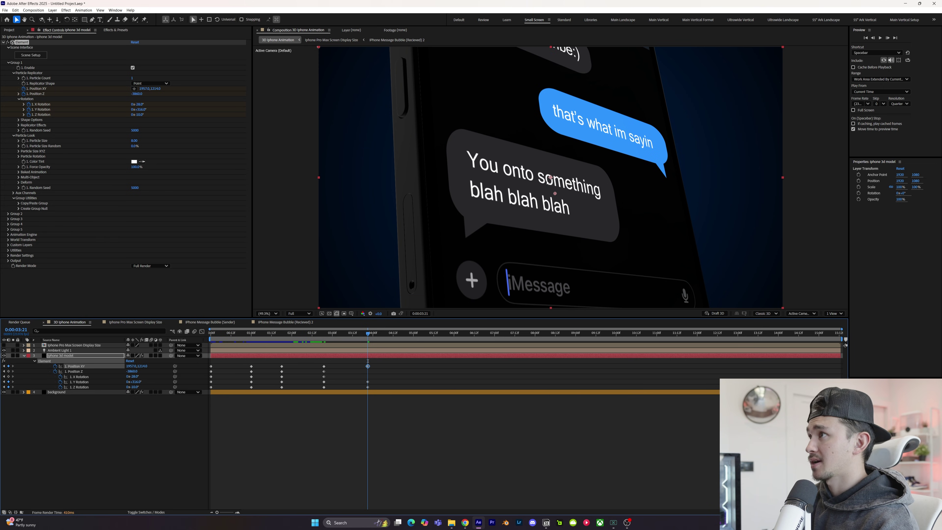
{"action": "left_click_drag", "start_coordinate": [132, 376], "coordinate": [131, 376]}
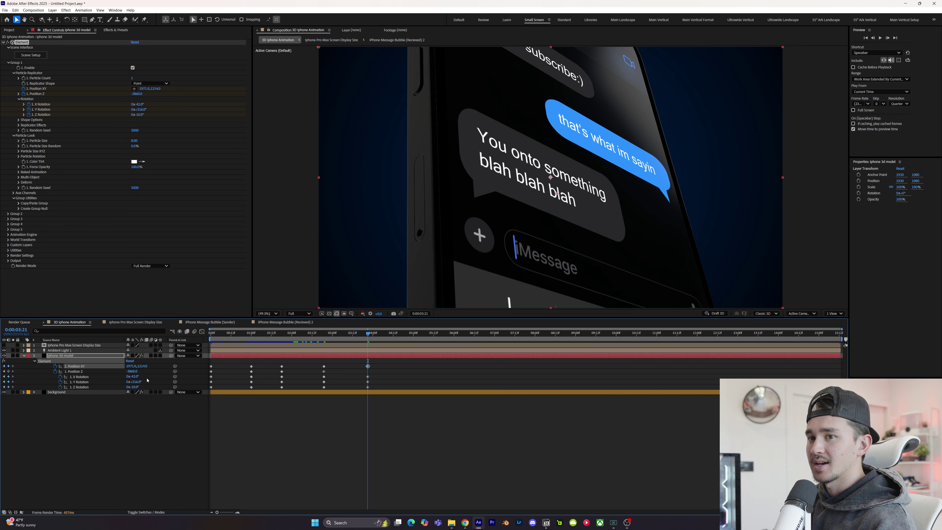
{"action": "left_click_drag", "start_coordinate": [131, 372], "coordinate": [154, 368]}
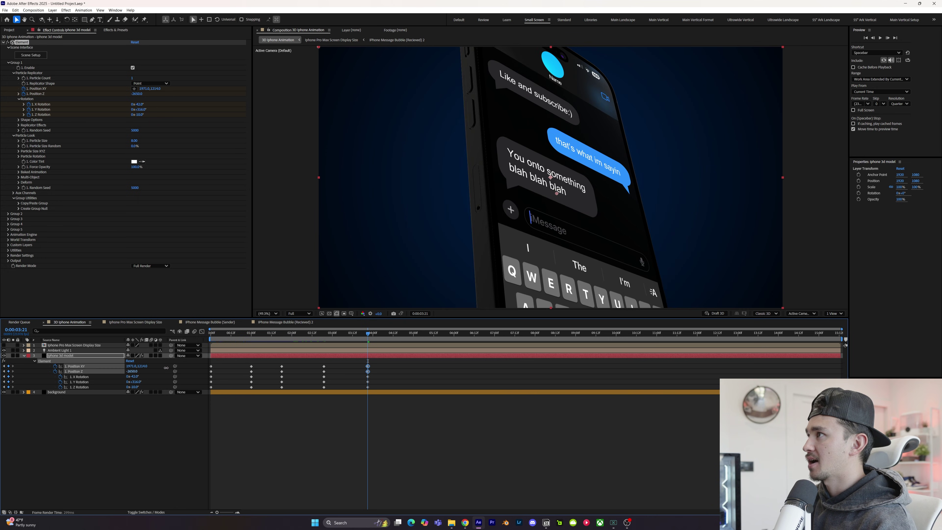
Step: Preview the phone animation from the start
{"action": "key", "text": "Home"}
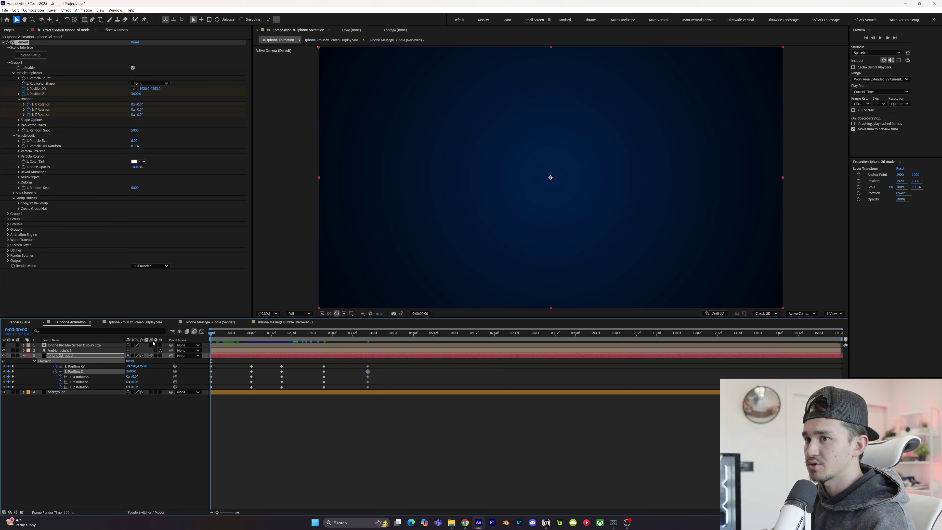
{"action": "key", "text": "space"}
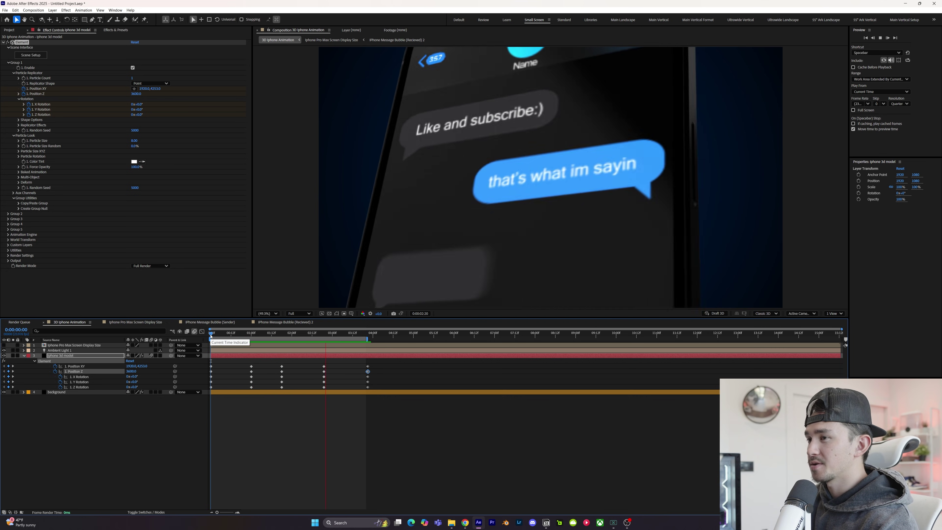
{"action": "key", "text": "space"}
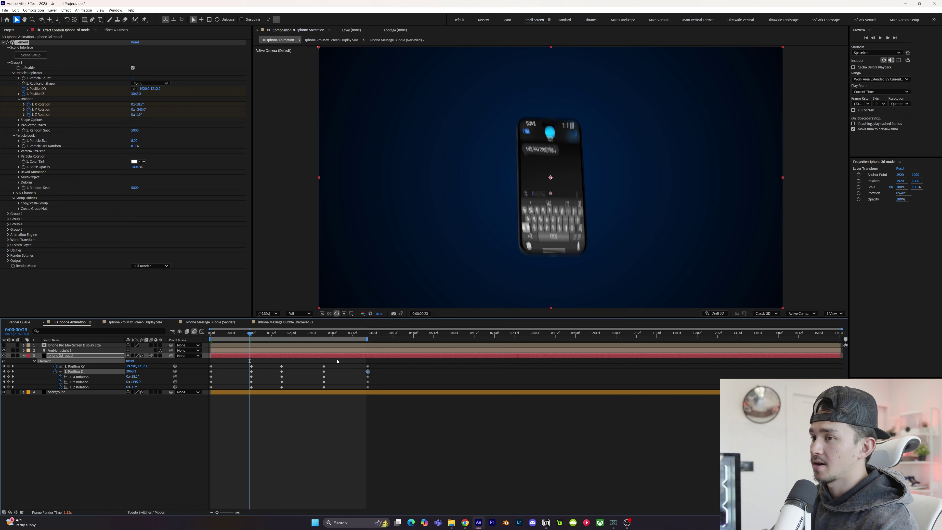
Step: Apply Easy Ease to all of the phone's position and rotation keyframes and review the eased motion from the start
{"action": "left_click_drag", "start_coordinate": [374, 368], "coordinate": [208, 390]}
{"action": "key", "text": "F9"}
{"action": "left_click_drag", "start_coordinate": [249, 333], "coordinate": [210, 336]}
{"action": "key", "text": "space"}
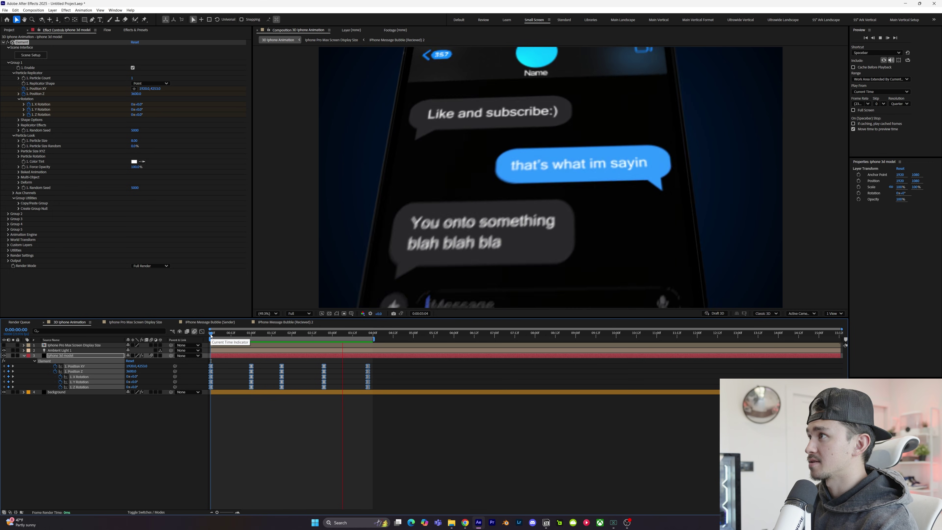
{"action": "left_click_drag", "start_coordinate": [211, 336], "coordinate": [282, 333]}
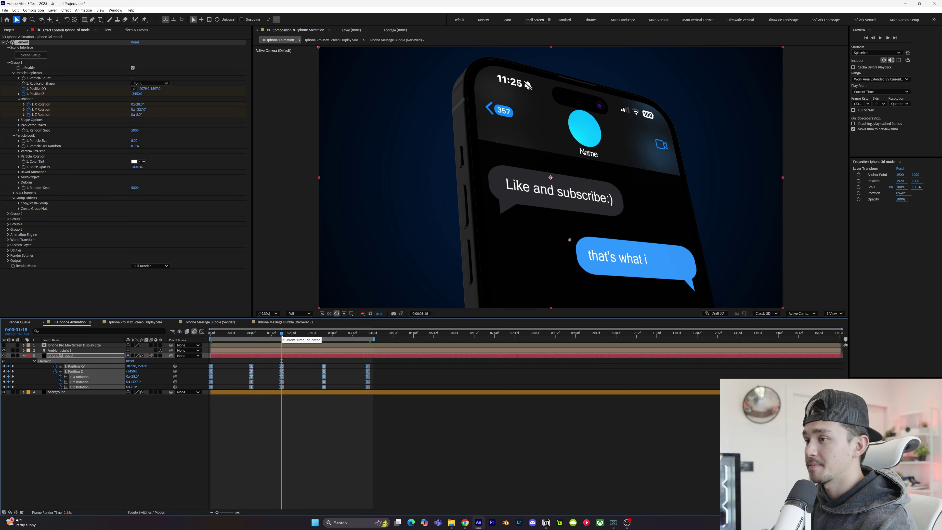
Step: Open the Flow easing curves, select all of the phone's position and rotation keyframes and preview the animation
{"action": "left_click", "coordinate": [108, 30]}
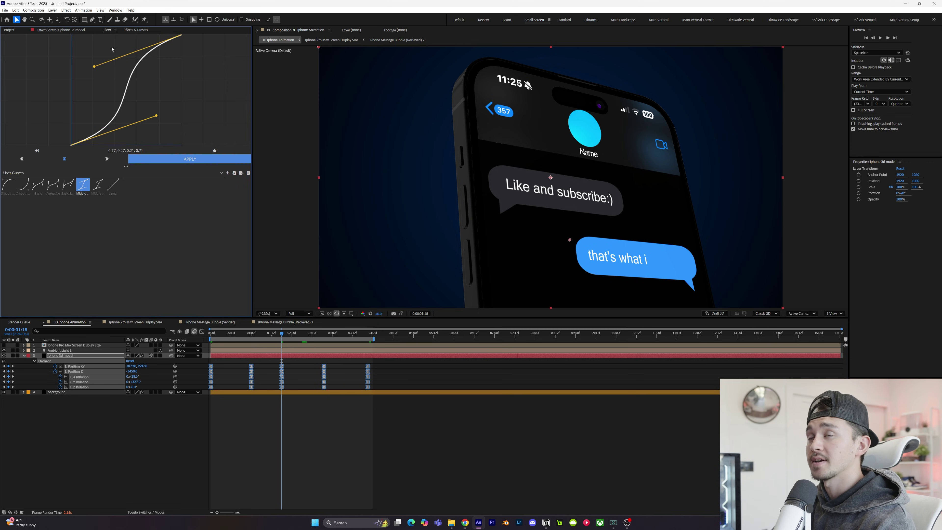
{"action": "left_click", "coordinate": [326, 380]}
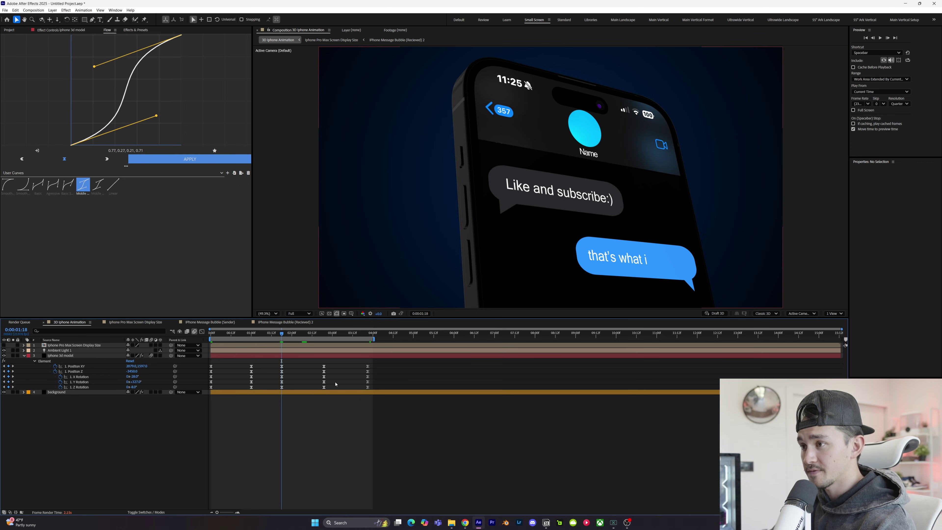
{"action": "left_click_drag", "start_coordinate": [377, 363], "coordinate": [207, 392]}
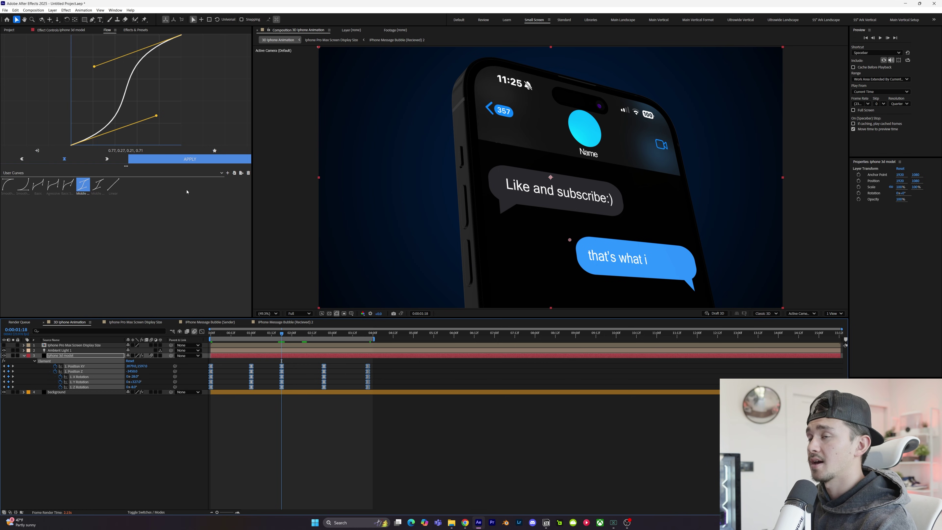
{"action": "key", "text": "space"}
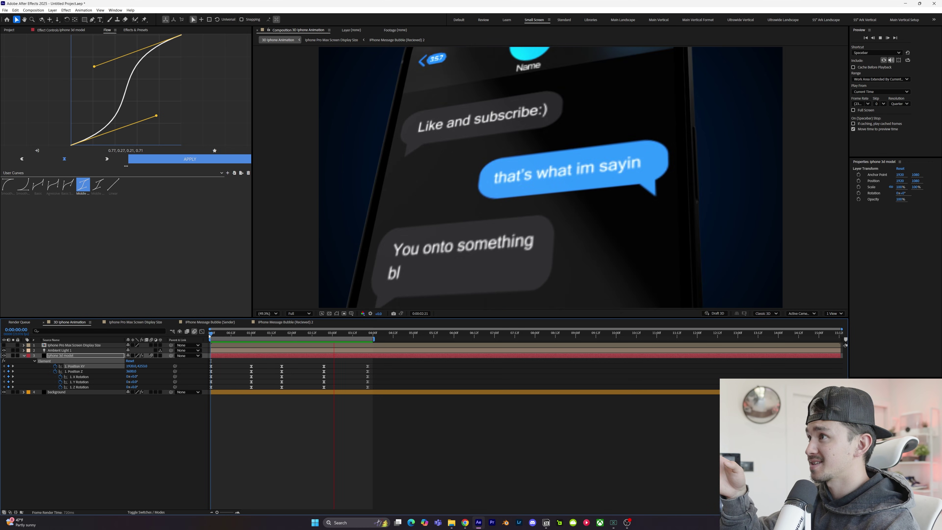
Step: In the phone screen composition, shift the received "Like and subscribe:)" bubble layer to start at about 0:00:01:00
{"action": "left_click_drag", "start_coordinate": [210, 334], "coordinate": [252, 331]}
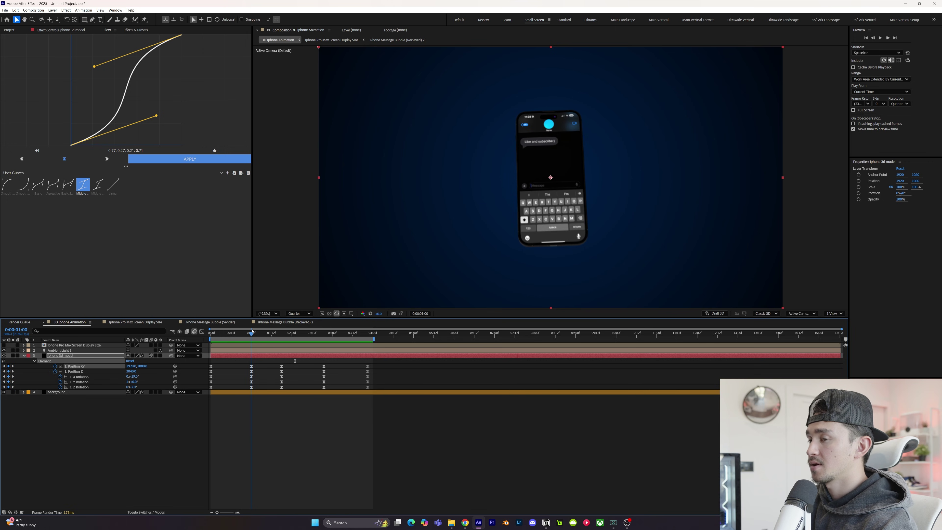
{"action": "left_click", "coordinate": [93, 345]}
{"action": "double_click", "coordinate": [259, 347]}
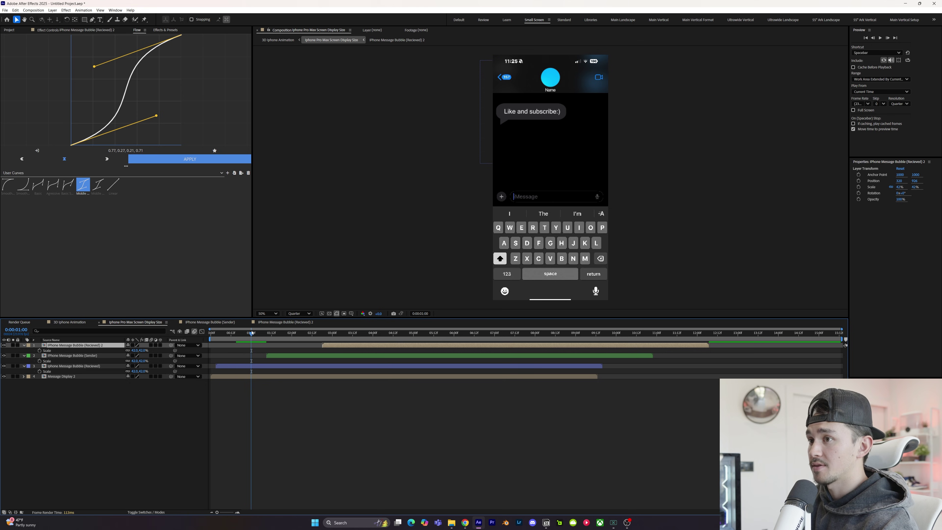
{"action": "left_click", "coordinate": [227, 367]}
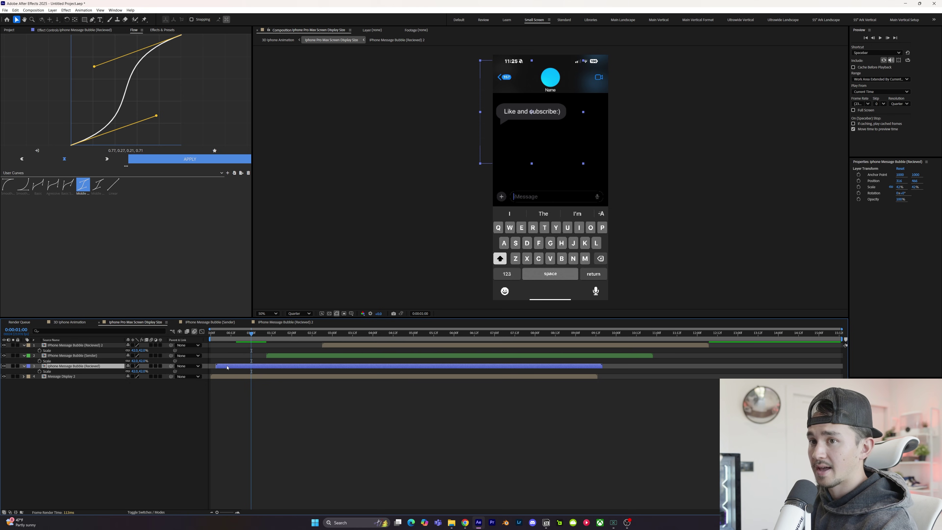
{"action": "left_click_drag", "start_coordinate": [228, 367], "coordinate": [262, 368]}
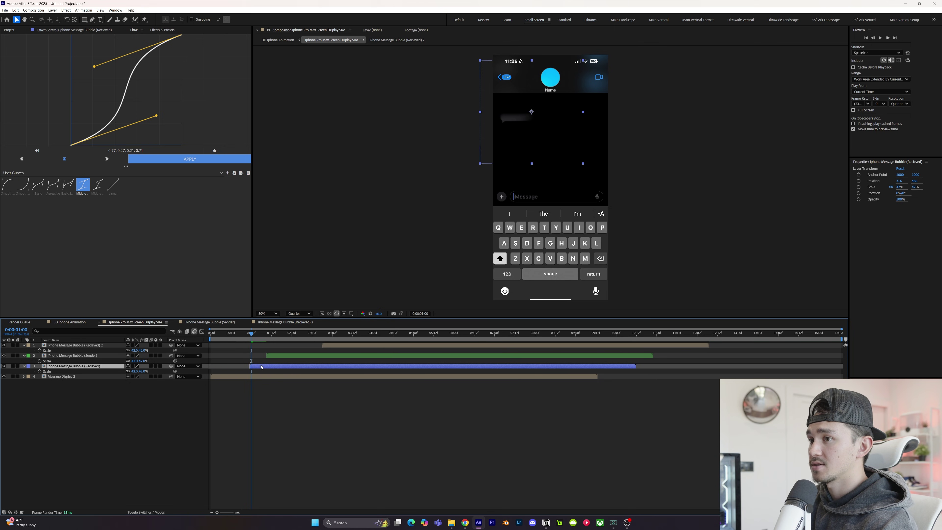
Step: Check the phone's movement, shift the sender bubble layer in the screen composition to start at about 0:00:02:03, and return to the 3D composition
{"action": "left_click", "coordinate": [71, 324]}
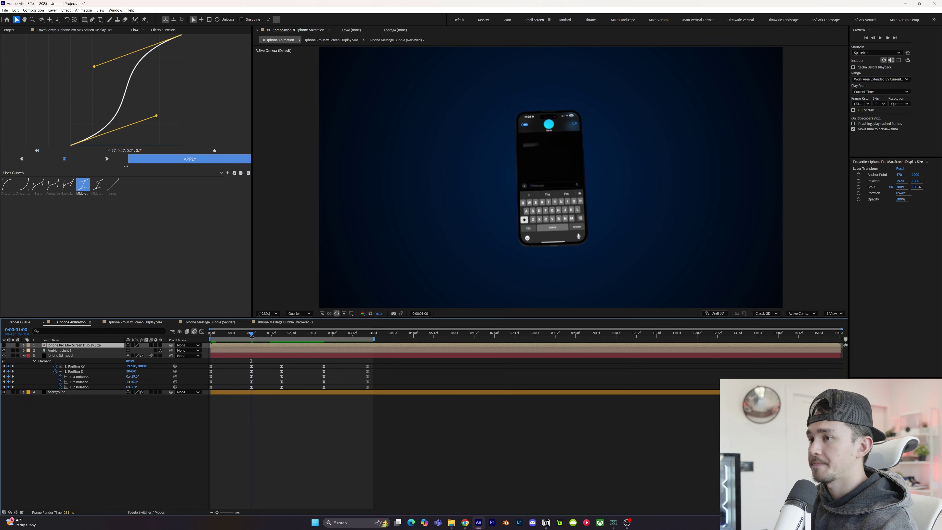
{"action": "left_click_drag", "start_coordinate": [253, 336], "coordinate": [298, 334]}
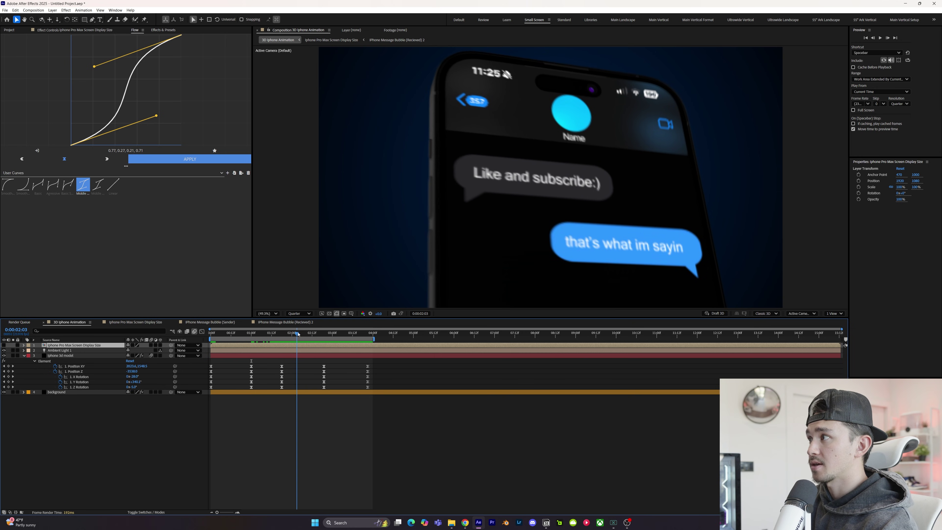
{"action": "double_click", "coordinate": [300, 347]}
{"action": "left_click", "coordinate": [289, 358]}
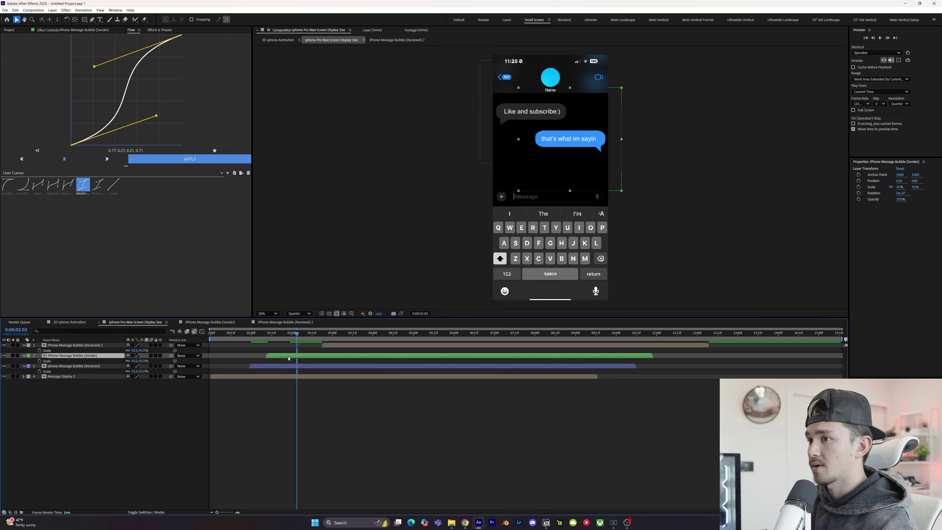
{"action": "left_click_drag", "start_coordinate": [278, 359], "coordinate": [307, 358]}
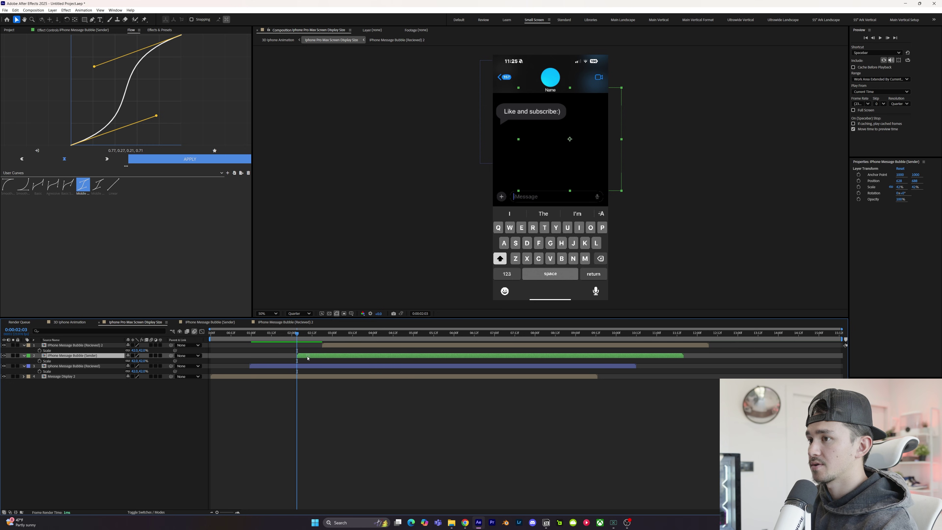
{"action": "left_click", "coordinate": [72, 323]}
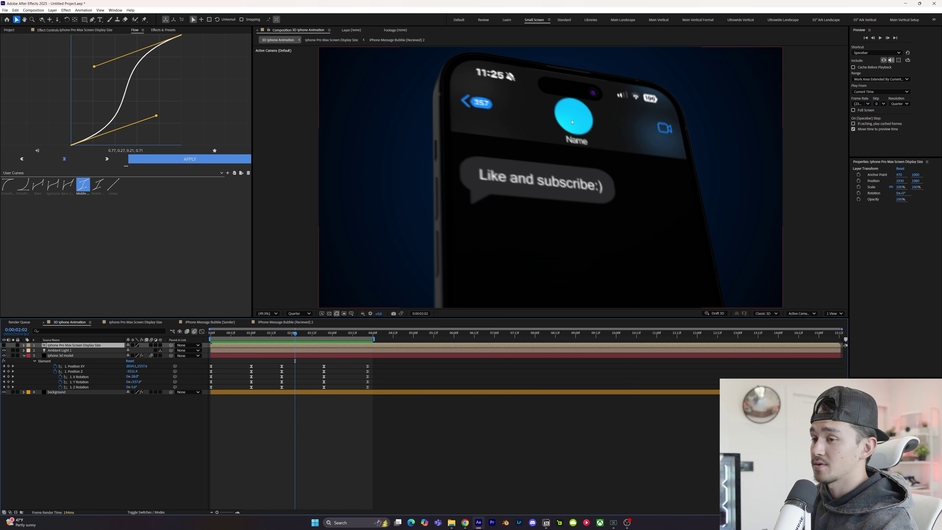
Step: Open the nested compositions from the phone screen through Message Display 2 and Profile Photo down to the profile picture placeholder
{"action": "double_click", "coordinate": [297, 346]}
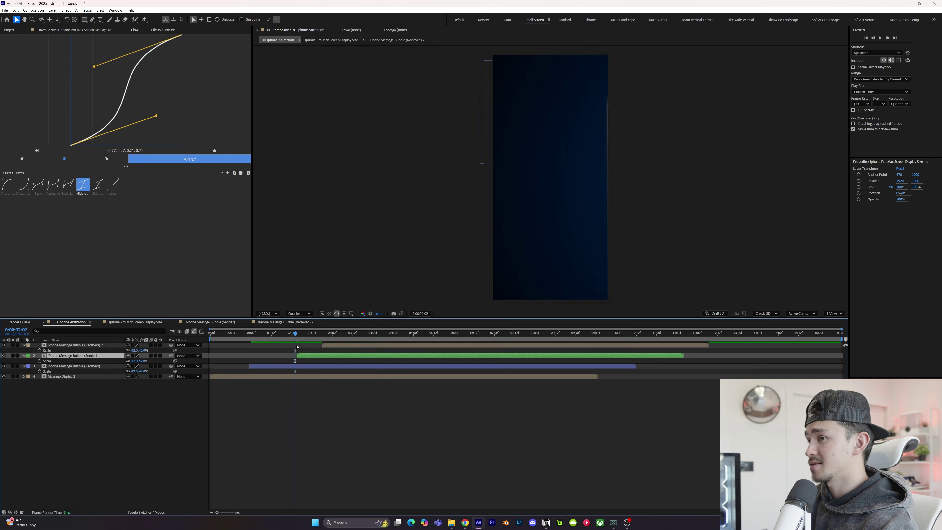
{"action": "left_click", "coordinate": [293, 377]}
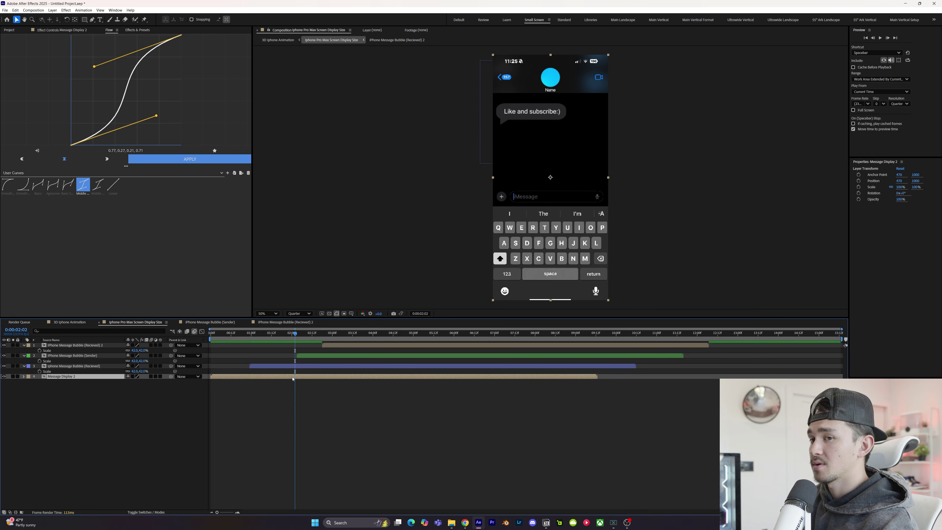
{"action": "double_click", "coordinate": [293, 377]}
{"action": "left_click", "coordinate": [309, 350]}
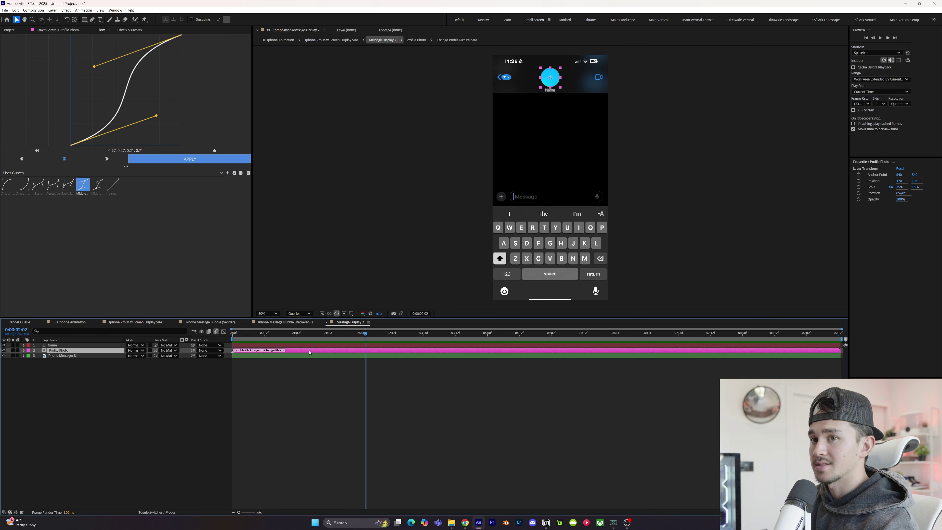
{"action": "double_click", "coordinate": [309, 351]}
{"action": "left_click", "coordinate": [285, 346]}
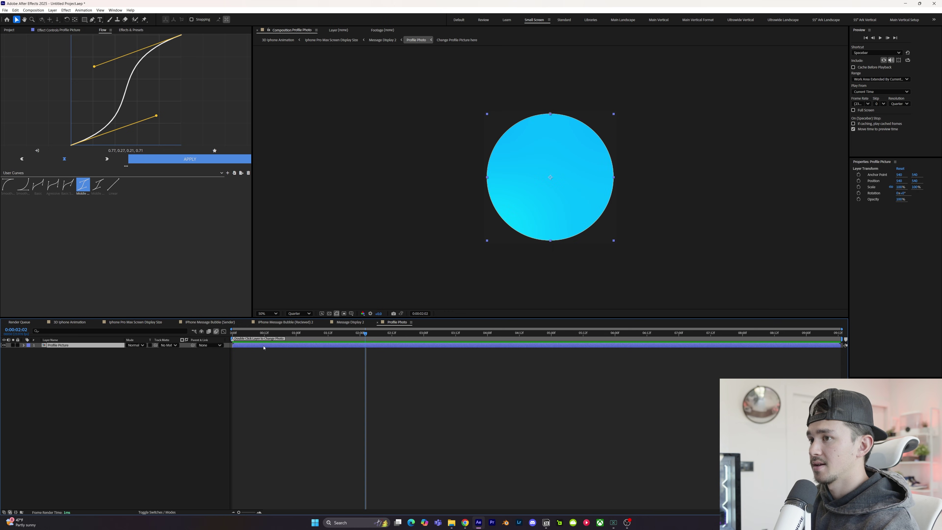
{"action": "double_click", "coordinate": [286, 346]}
{"action": "left_click", "coordinate": [294, 345]}
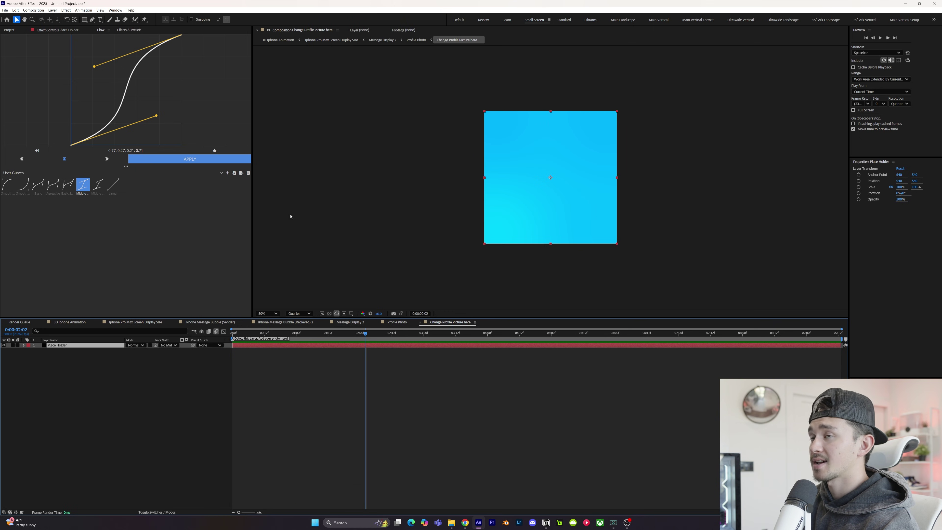
Step: Add the imported minion image above the placeholder, scale it to fill the frame and check it in the Profile Photo composition
{"action": "key", "text": "ctrl+0"}
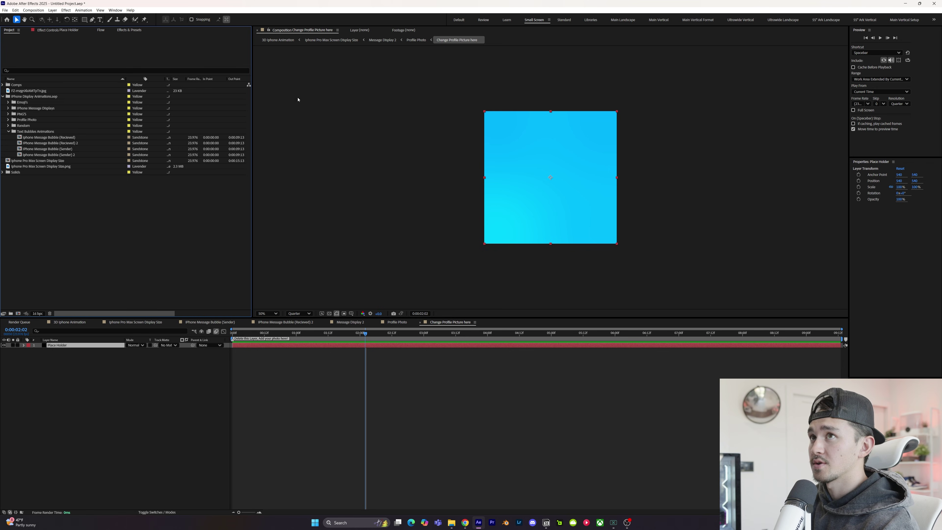
{"action": "left_click", "coordinate": [29, 91]}
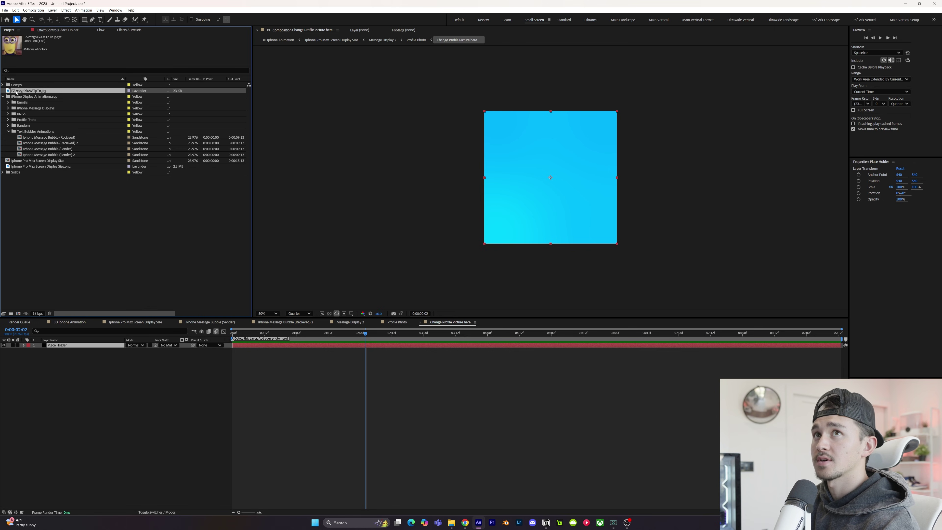
{"action": "left_click_drag", "start_coordinate": [21, 93], "coordinate": [390, 337]}
{"action": "key", "text": "s"}
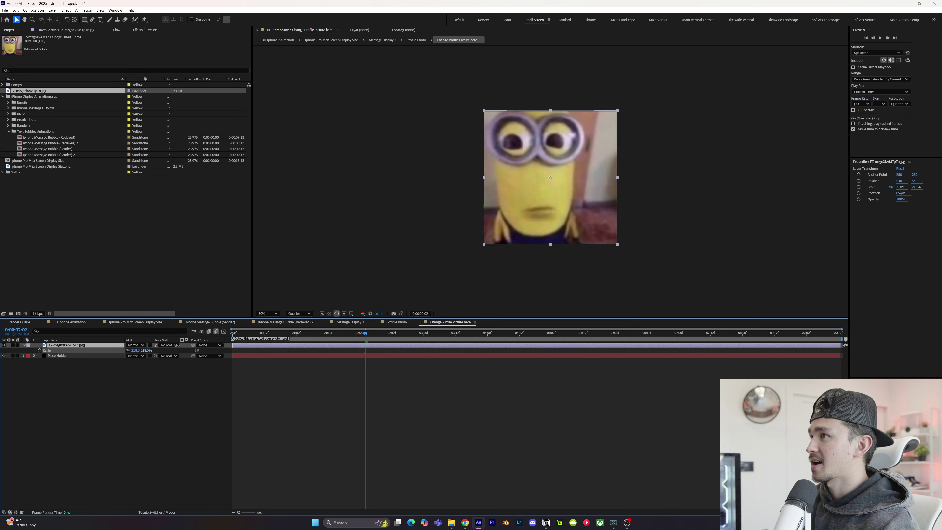
{"action": "left_click", "coordinate": [403, 322]}
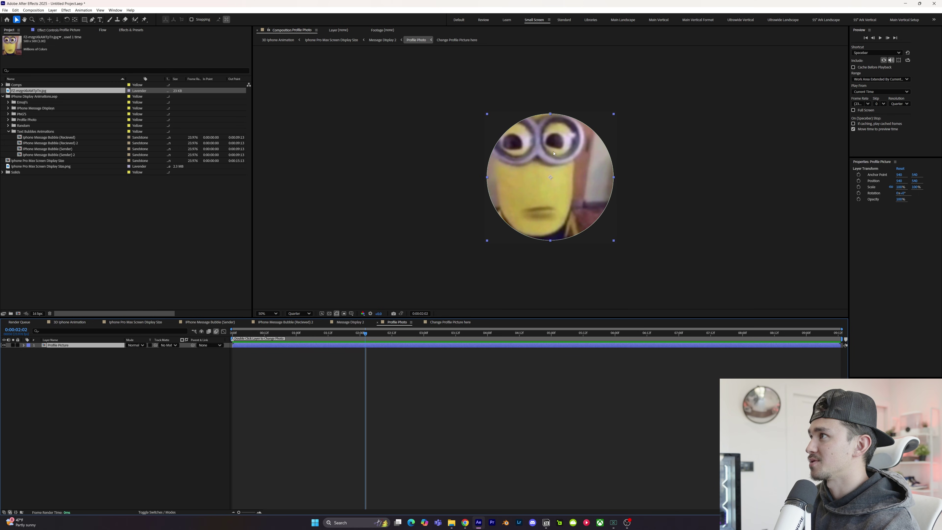
Step: In Message Display 2, change the contact name text below the profile photo to "Minion"
{"action": "left_click", "coordinate": [71, 322]}
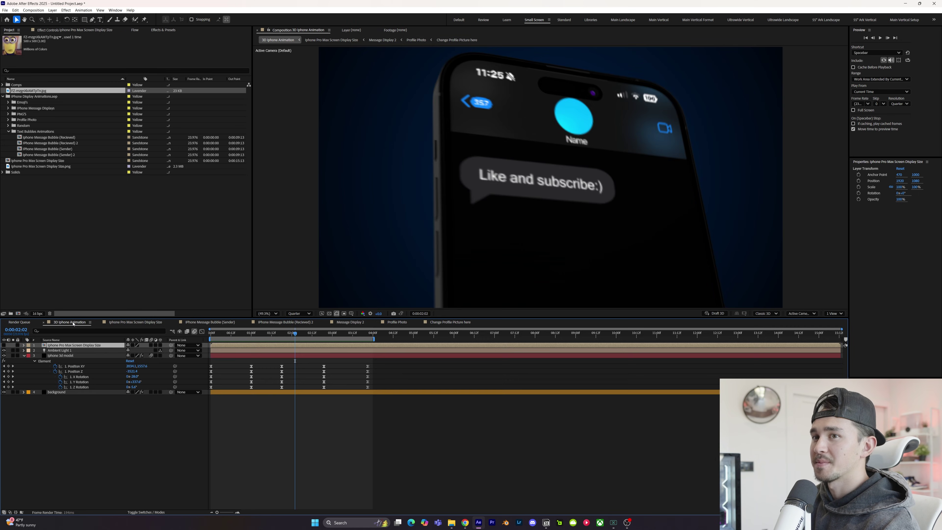
{"action": "double_click", "coordinate": [571, 118]}
{"action": "left_click", "coordinate": [61, 345]}
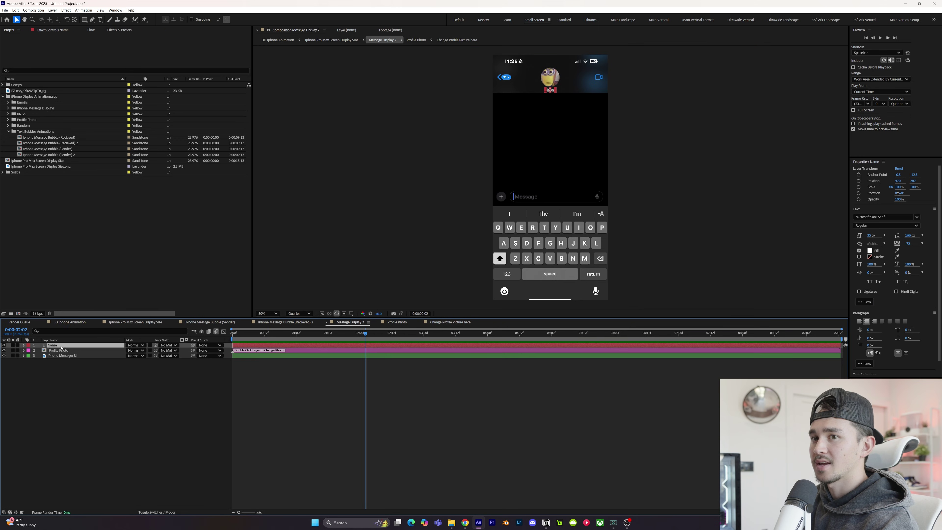
{"action": "double_click", "coordinate": [365, 347]}
{"action": "type", "text": "Minion"}
Step: Return to the 3D phone composition and preview the phone model with the new profile photo and contact name
{"action": "left_click", "coordinate": [70, 322]}
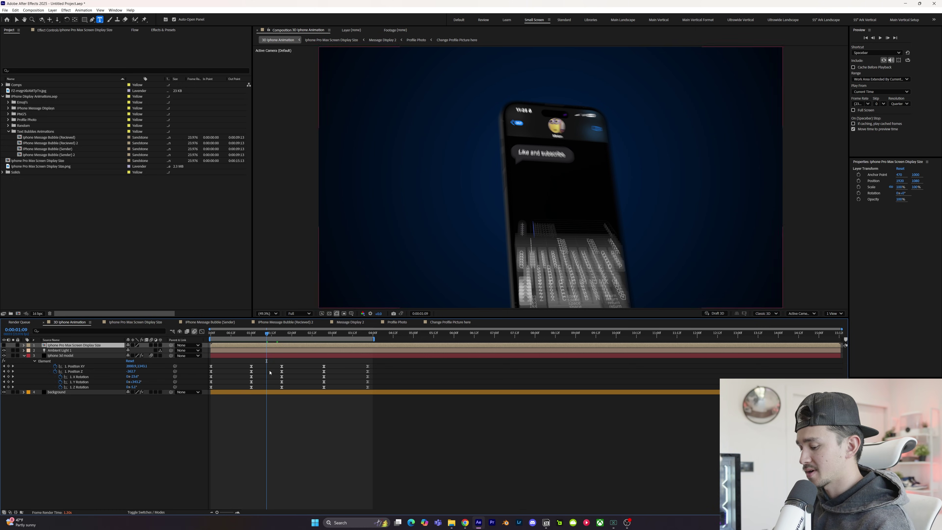
{"action": "key", "text": "v"}
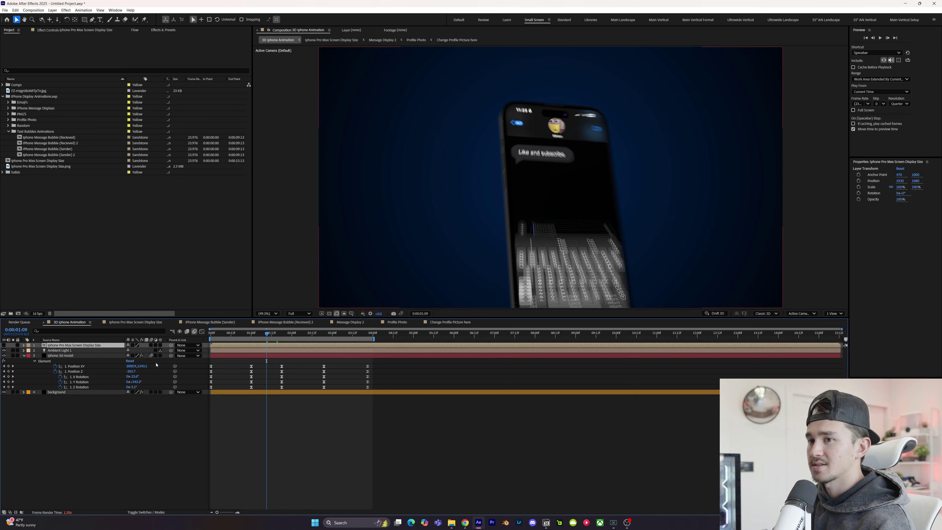
{"action": "left_click", "coordinate": [65, 356]}
{"action": "key", "text": "space"}
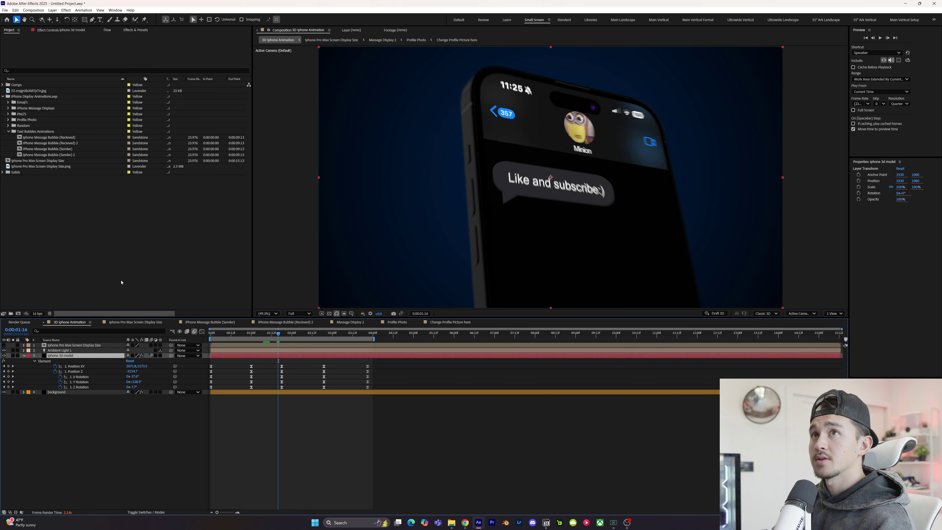
Step: In the phone model's Element render settings, try different lighting presets and set Add Lighting to Single Light
{"action": "left_click", "coordinate": [61, 29]}
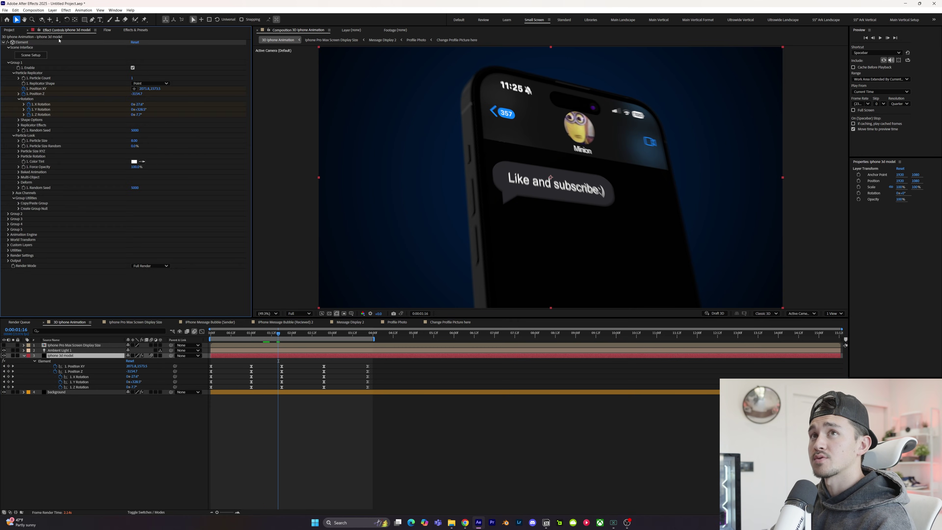
{"action": "left_click", "coordinate": [8, 63]}
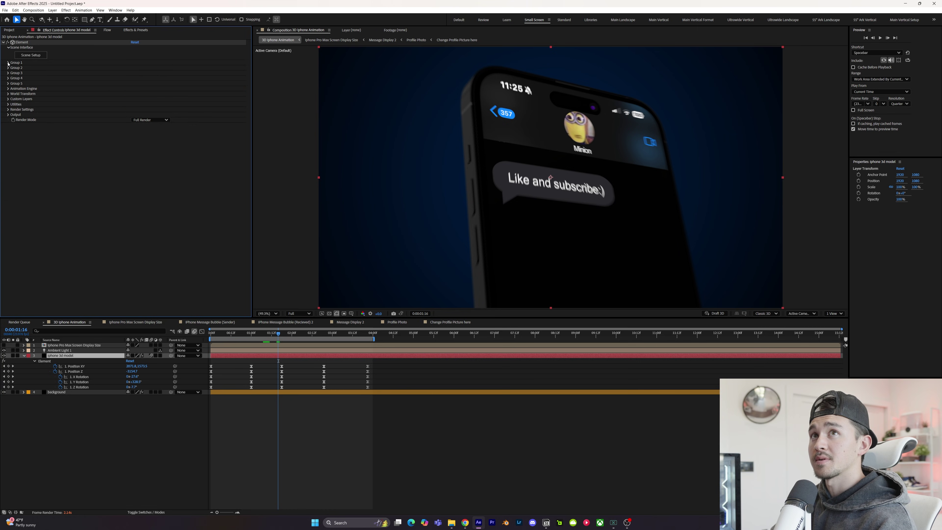
{"action": "left_click", "coordinate": [8, 109]}
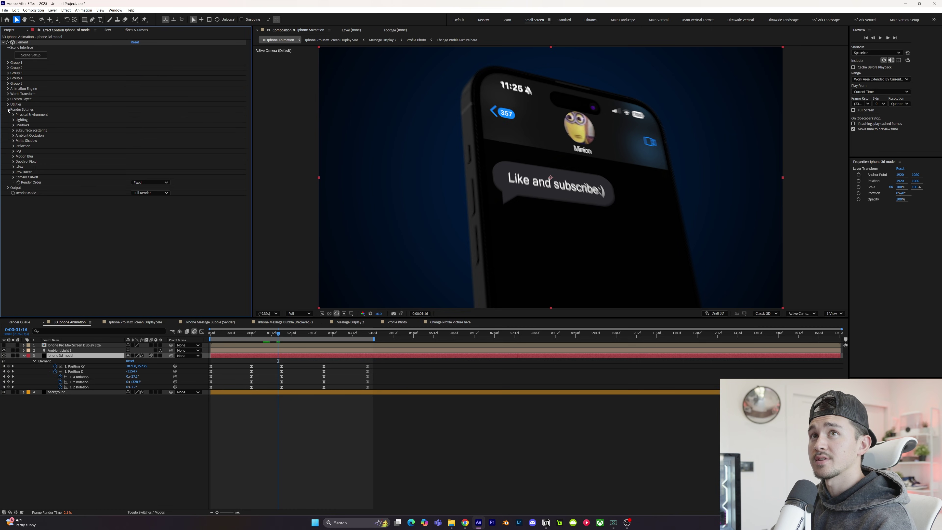
{"action": "left_click", "coordinate": [14, 120]}
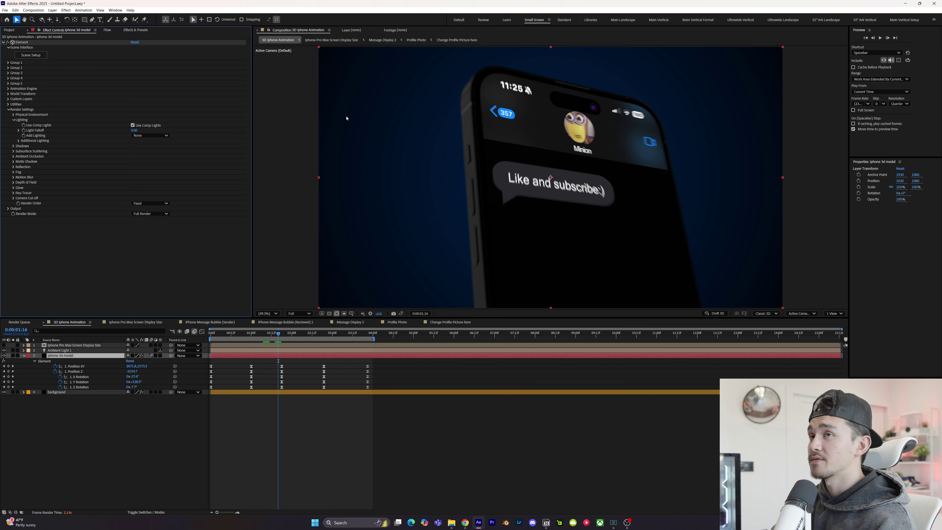
{"action": "left_click", "coordinate": [143, 136]}
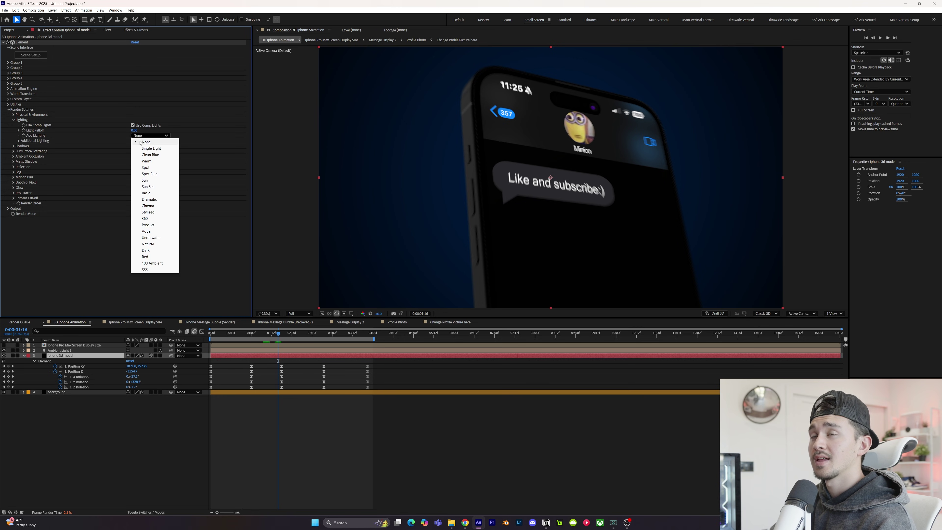
{"action": "left_click", "coordinate": [148, 218]}
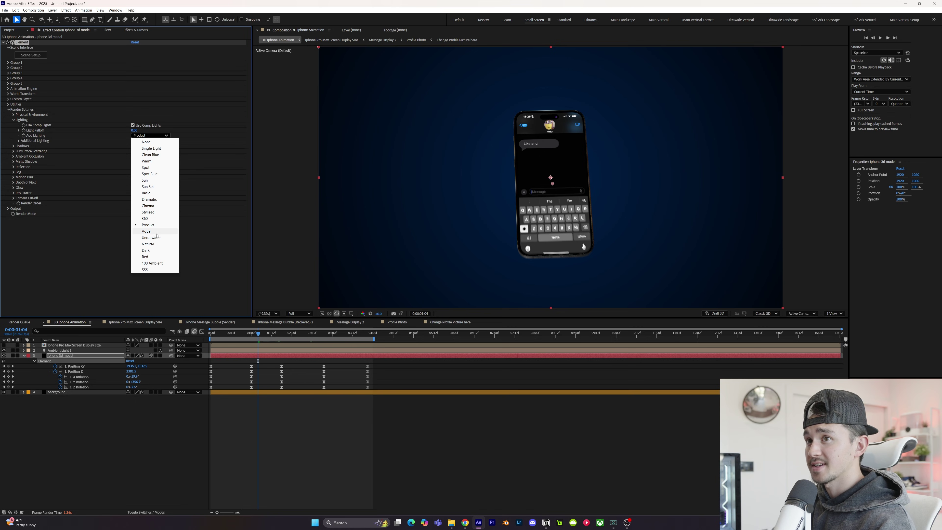
{"action": "left_click", "coordinate": [151, 149]}
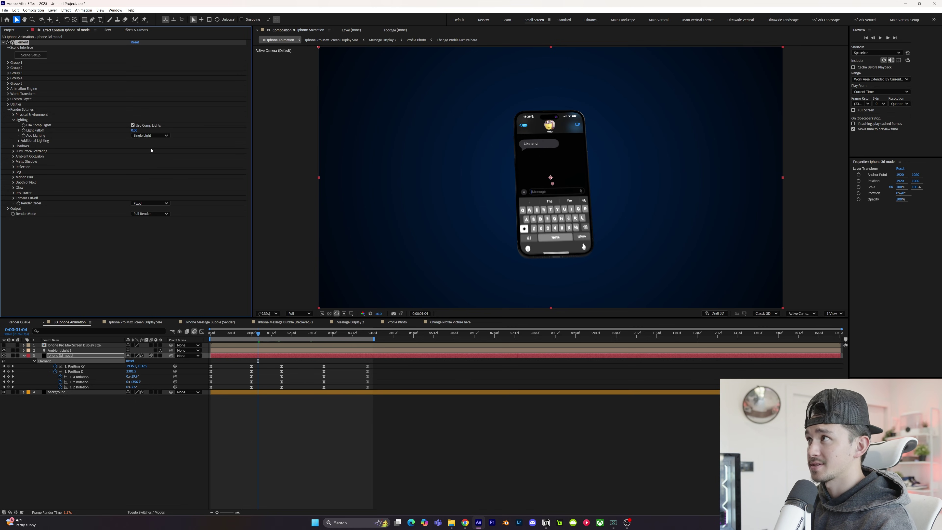
{"action": "left_click", "coordinate": [14, 120]}
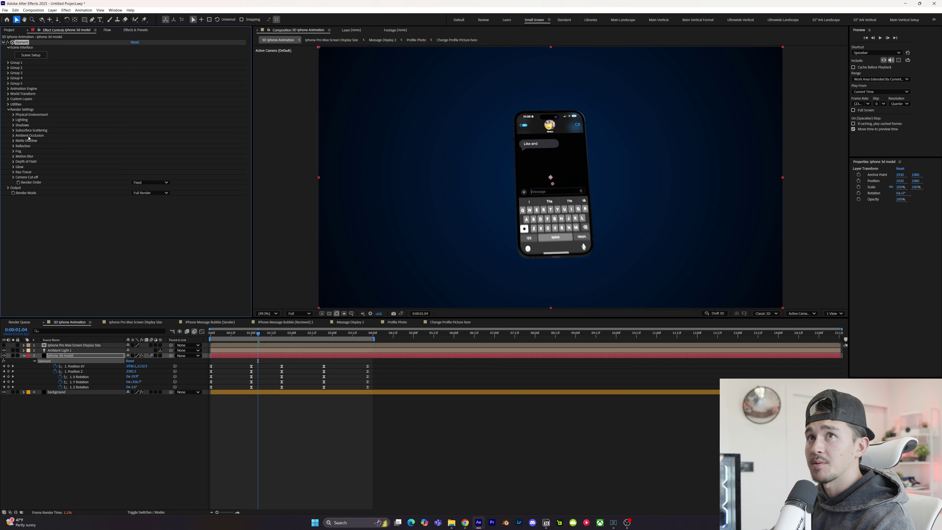
Step: Enable ambient occlusion in the phone model's Element render settings and raise the SSAO Intensity
{"action": "left_click", "coordinate": [13, 136]}
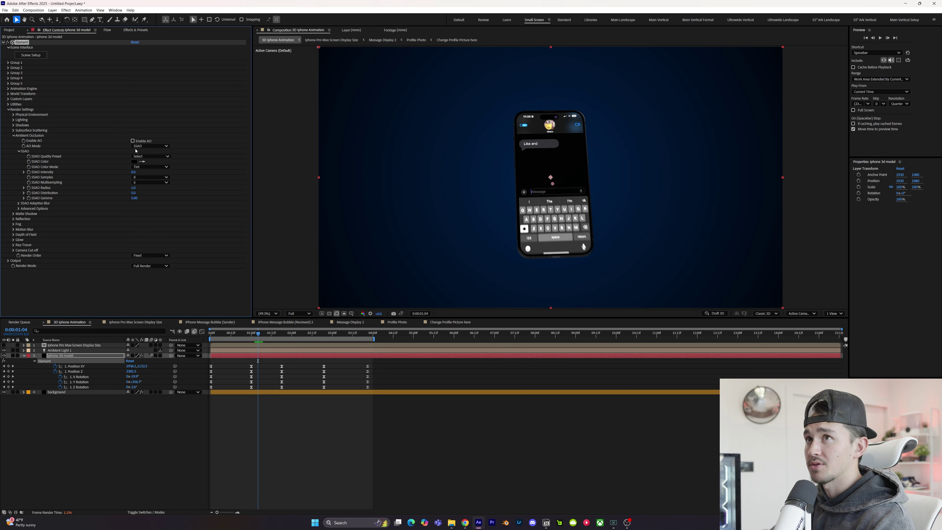
{"action": "left_click", "coordinate": [132, 141]}
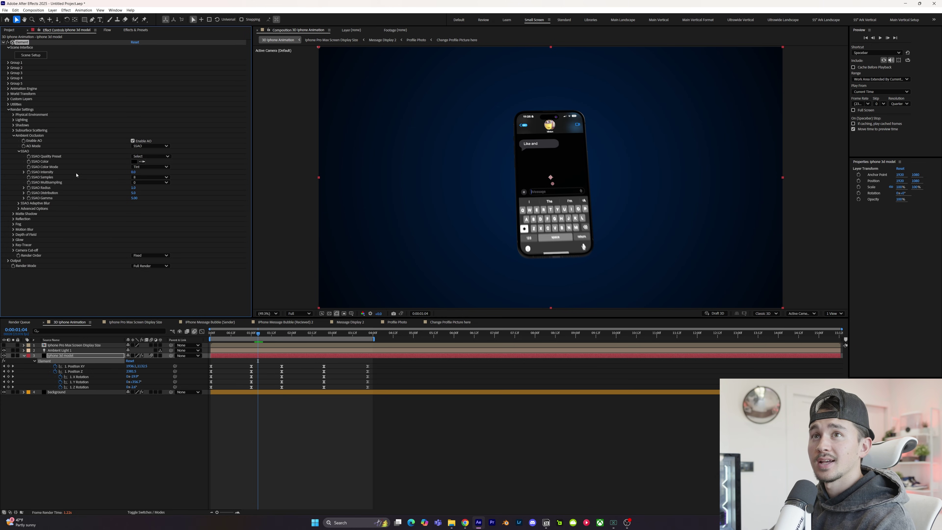
{"action": "left_click_drag", "start_coordinate": [140, 173], "coordinate": [209, 175]}
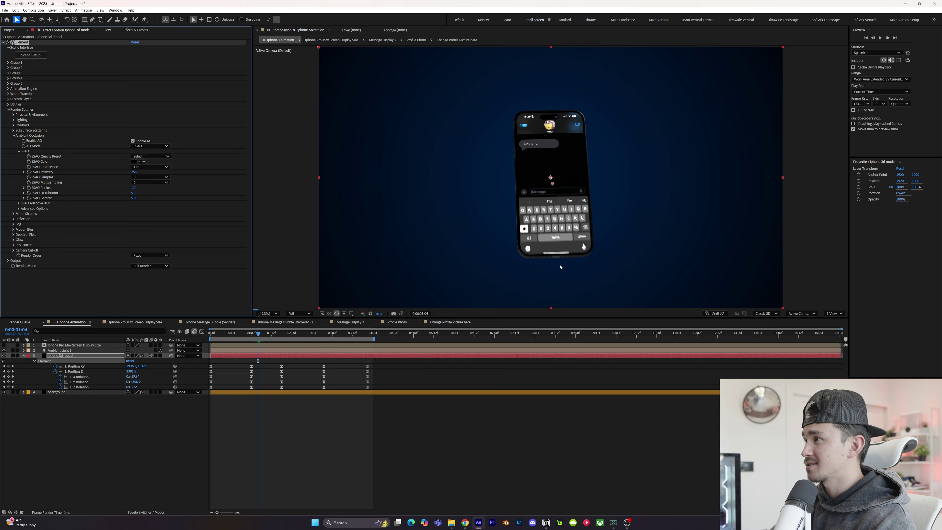
{"action": "key", "text": "period"}
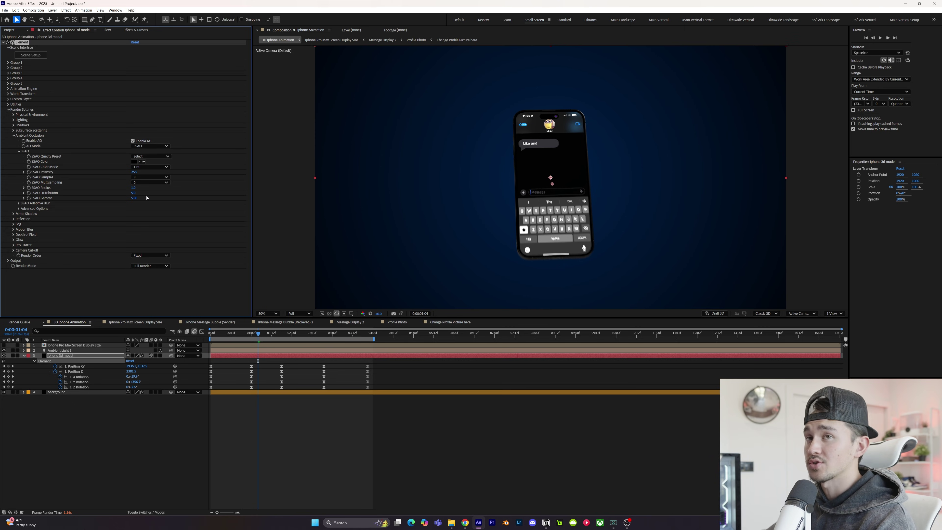
{"action": "left_click", "coordinate": [8, 109]}
Step: Apply the S_Rays effect to the phone model, reduce its rays length and brightness, and preview the light rays
{"action": "key", "text": "ctrl+space"}
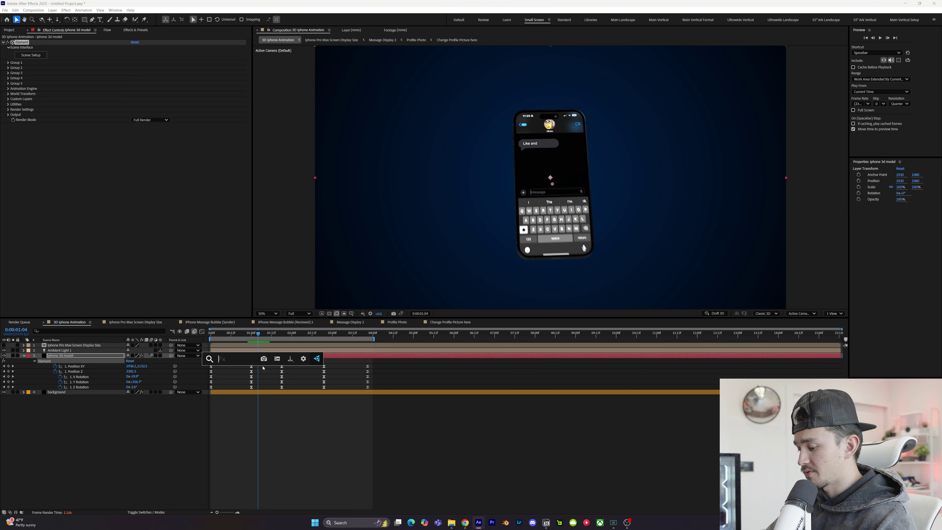
{"action": "type", "text": "rays"}
{"action": "left_click", "coordinate": [230, 394]}
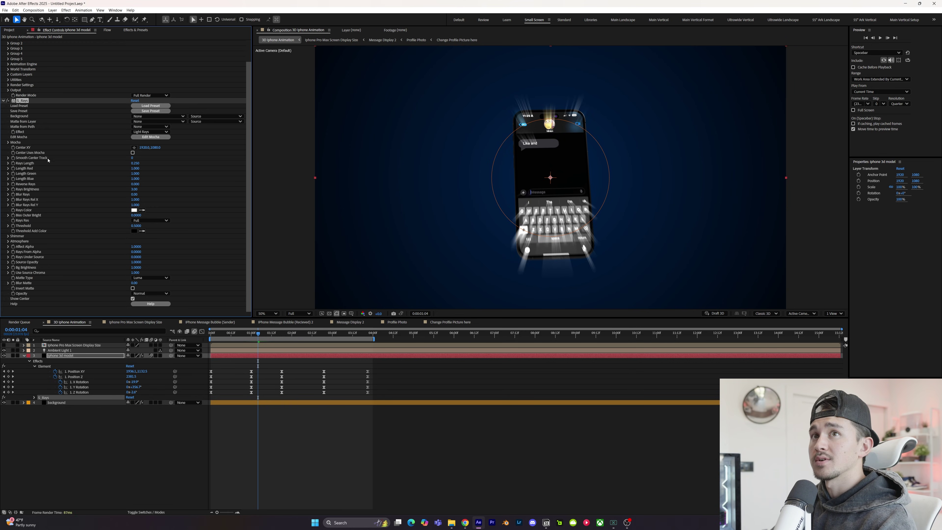
{"action": "left_click_drag", "start_coordinate": [135, 164], "coordinate": [122, 189]}
{"action": "key", "text": "space"}
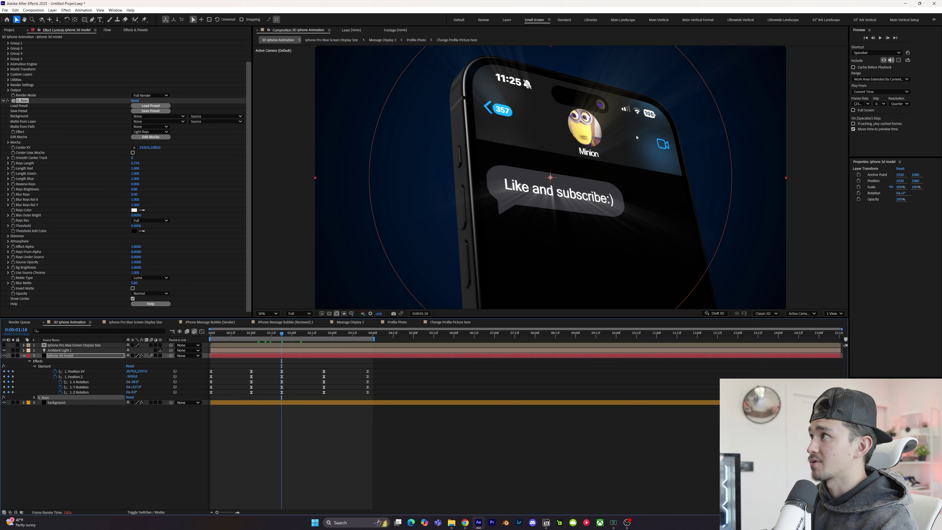
Step: Apply the S_ZGlow effect to the phone model, widen its far glow and lower the glow brightness
{"action": "key", "text": "ctrl+space"}
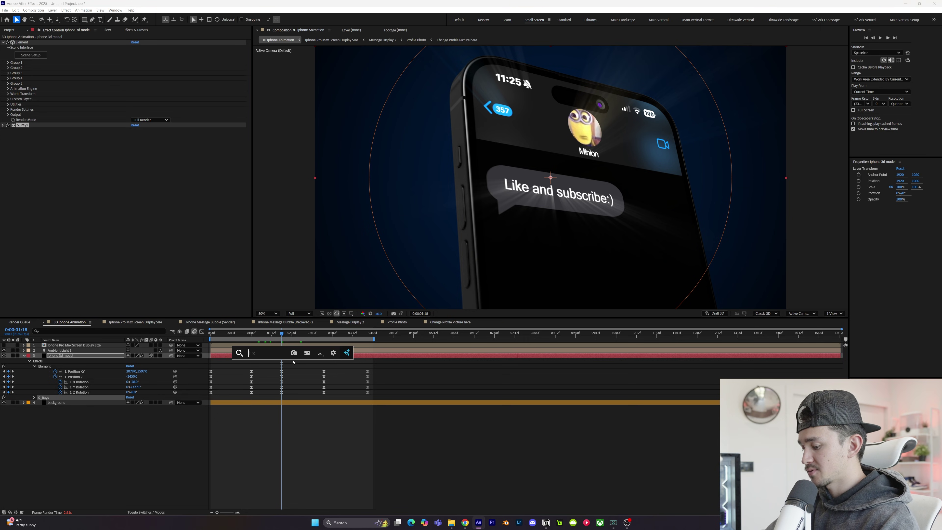
{"action": "type", "text": "zglow"}
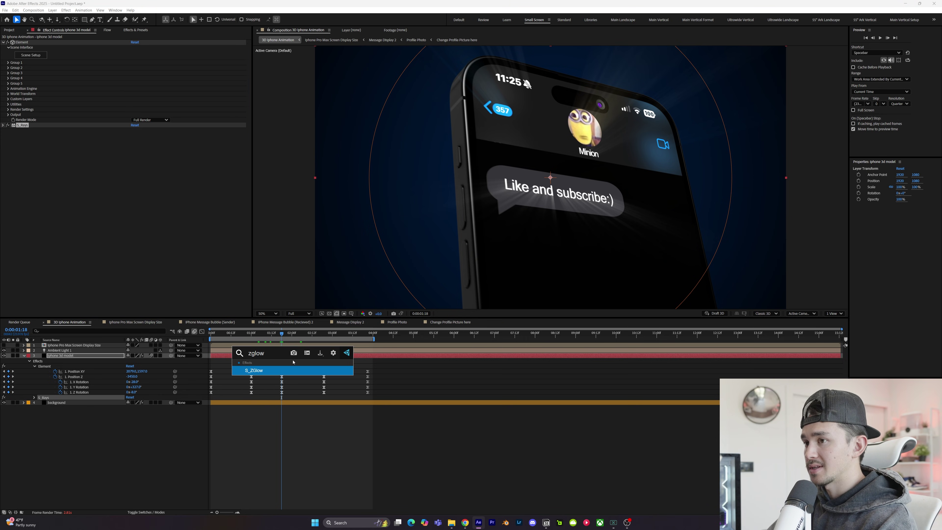
{"action": "key", "text": "Return"}
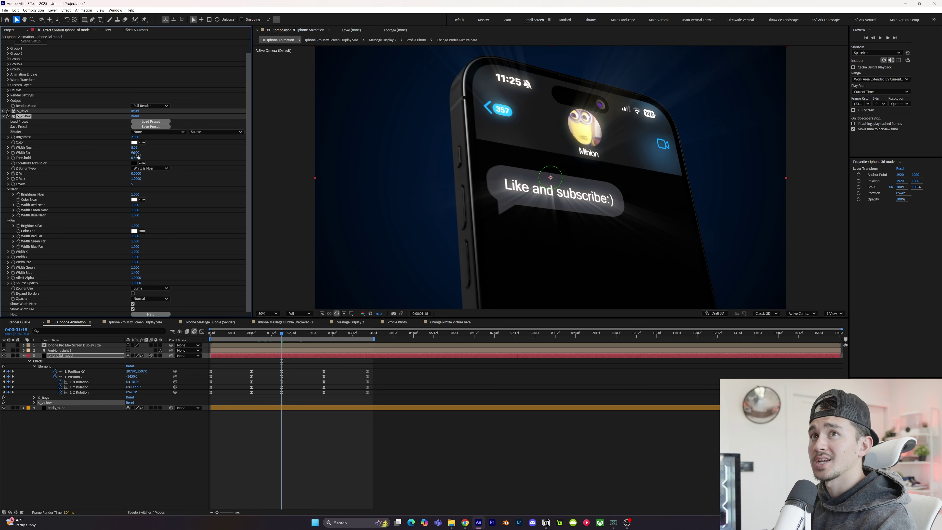
{"action": "left_click_drag", "start_coordinate": [134, 153], "coordinate": [126, 135]}
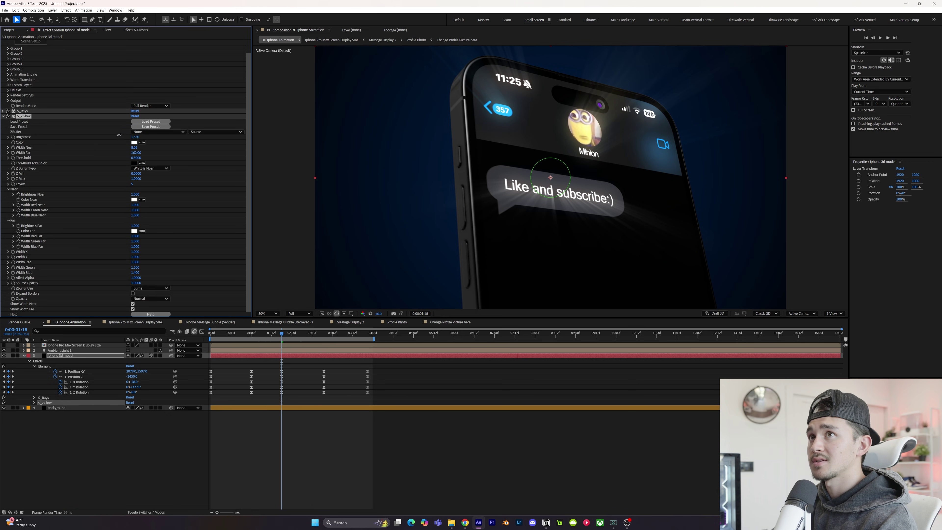